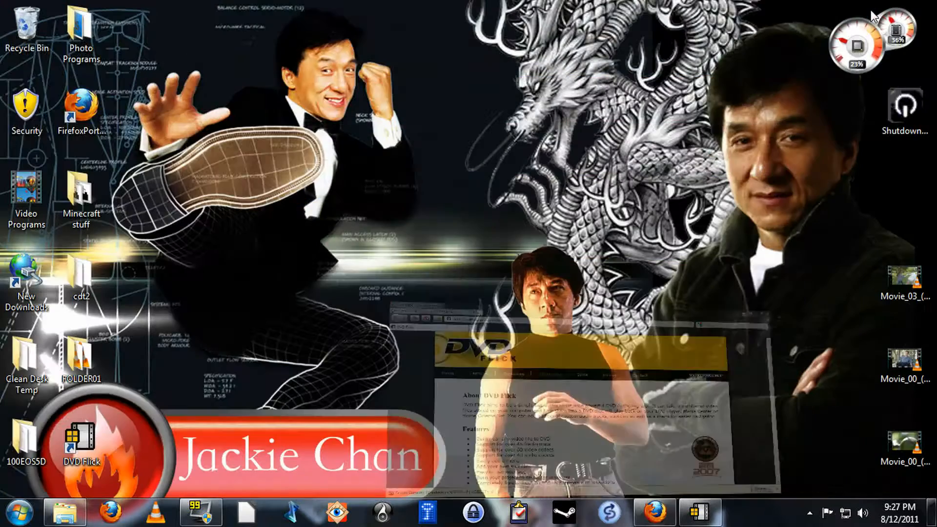
# In DVD Flick's project settings, keep the Optiarc DVD RW AD-7173A drive for burning, save the settings as defaults and accept them.
pyautogui.click(711, 508)
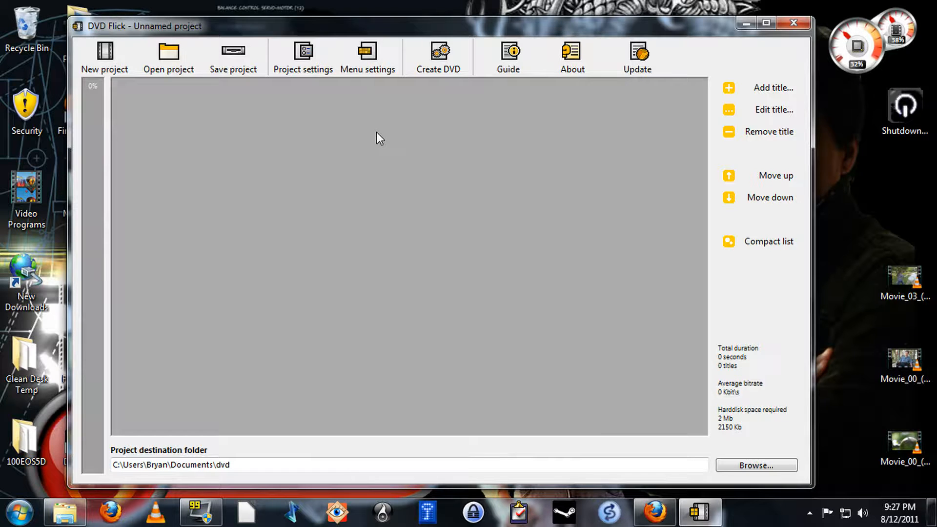
pyautogui.click(301, 61)
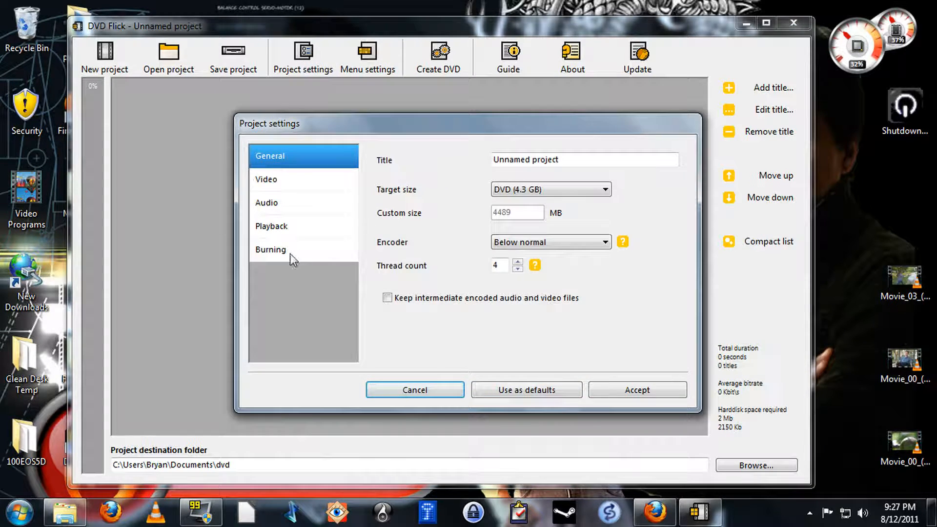
pyautogui.click(288, 254)
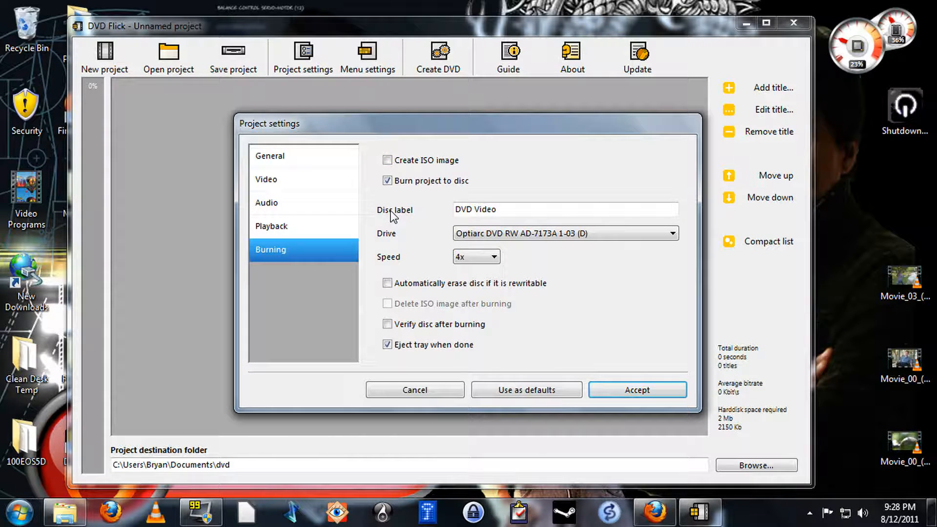
pyautogui.click(506, 235)
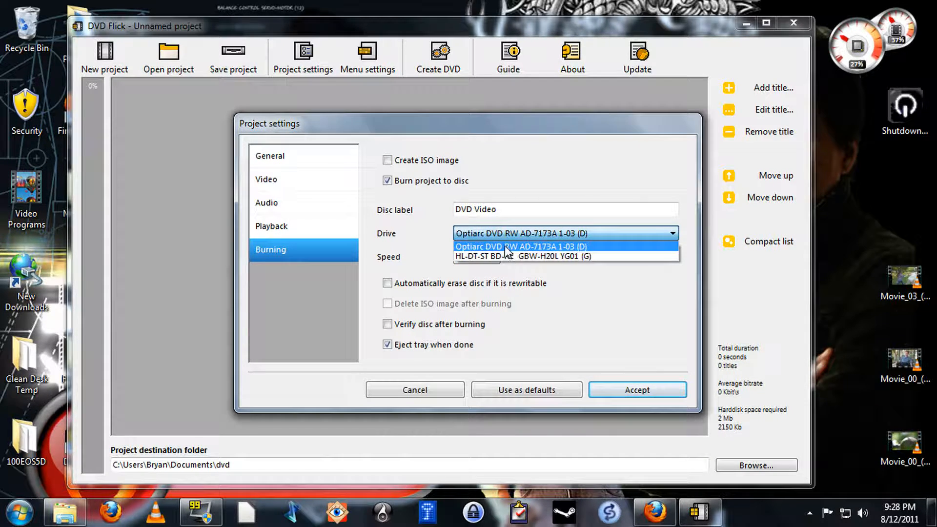
pyautogui.click(502, 233)
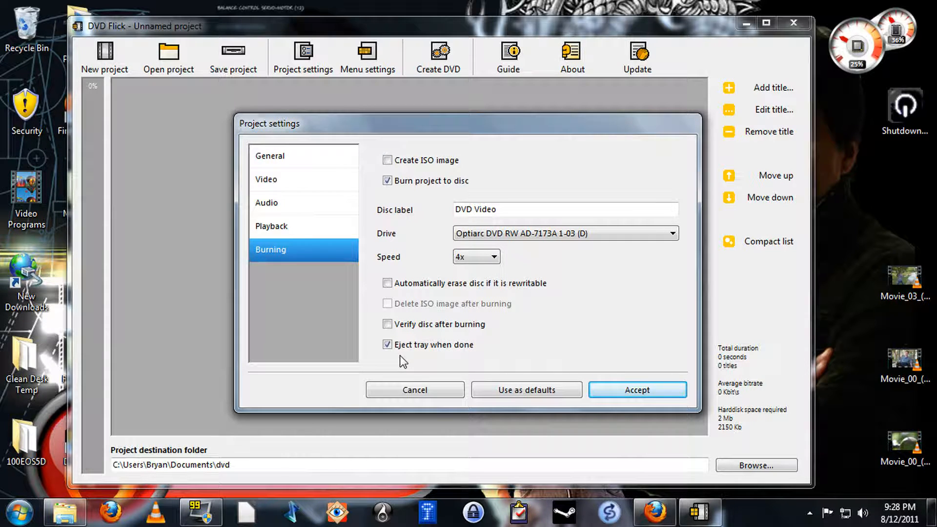
pyautogui.click(503, 393)
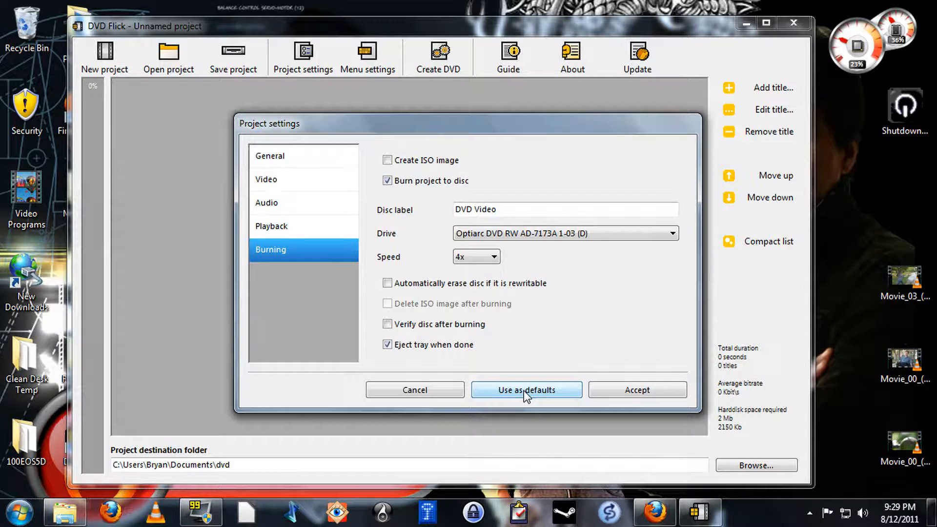
pyautogui.click(640, 390)
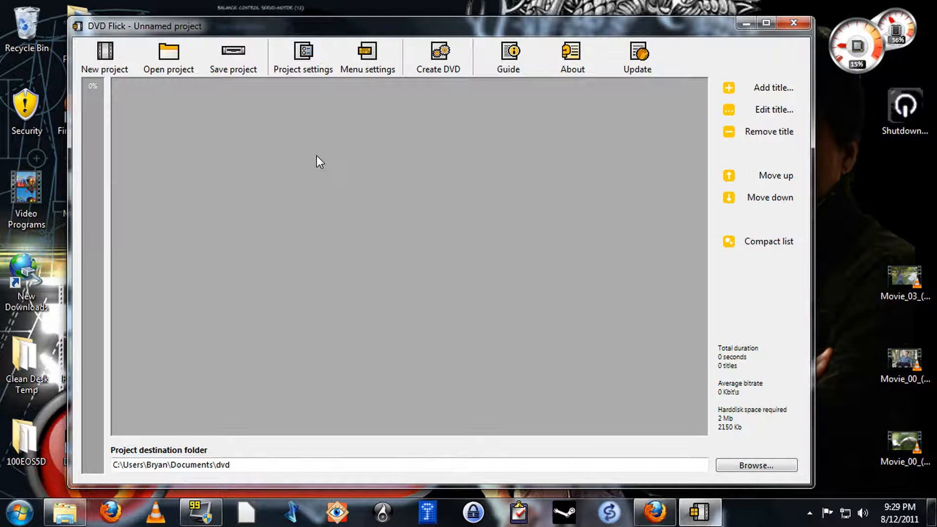
# Add the video Movie_00_(MVI_1297) from the Desktop as the project's first title.
pyautogui.click(761, 90)
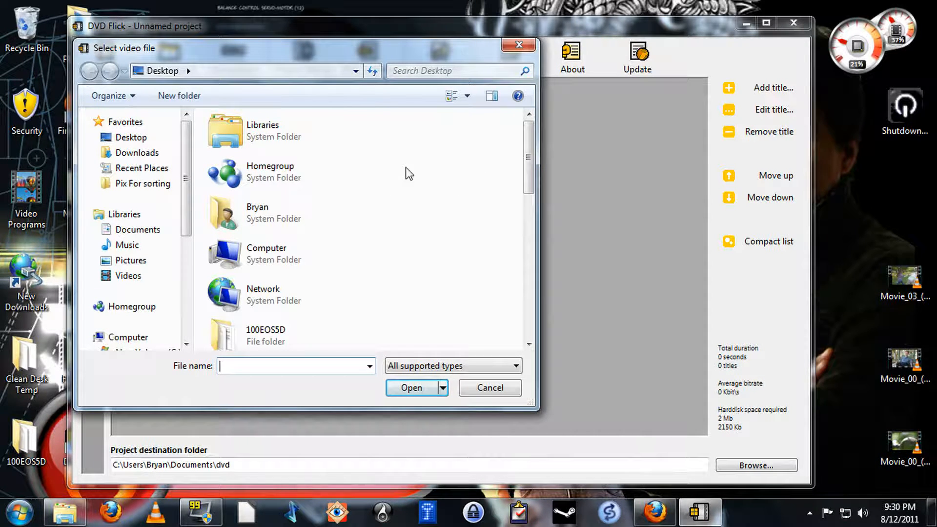
pyautogui.moveTo(528, 136); pyautogui.dragTo(532, 308)
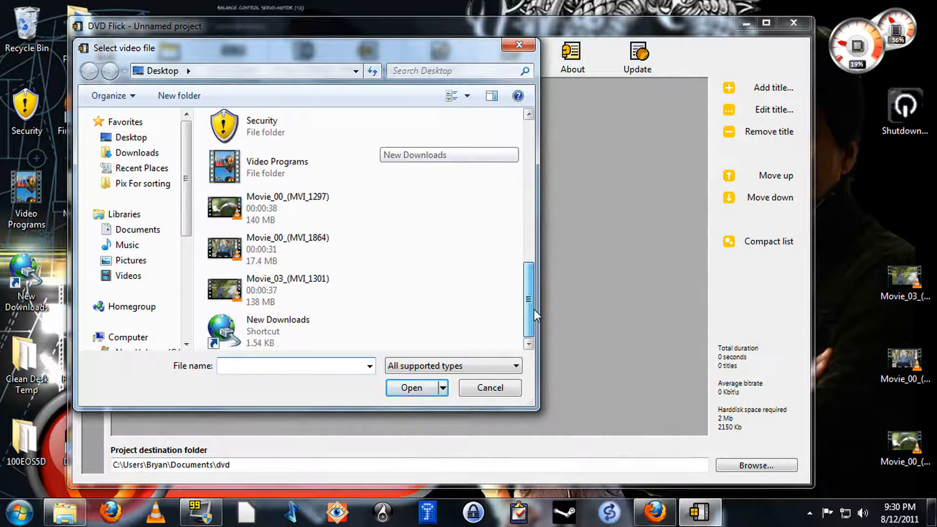
pyautogui.click(237, 218)
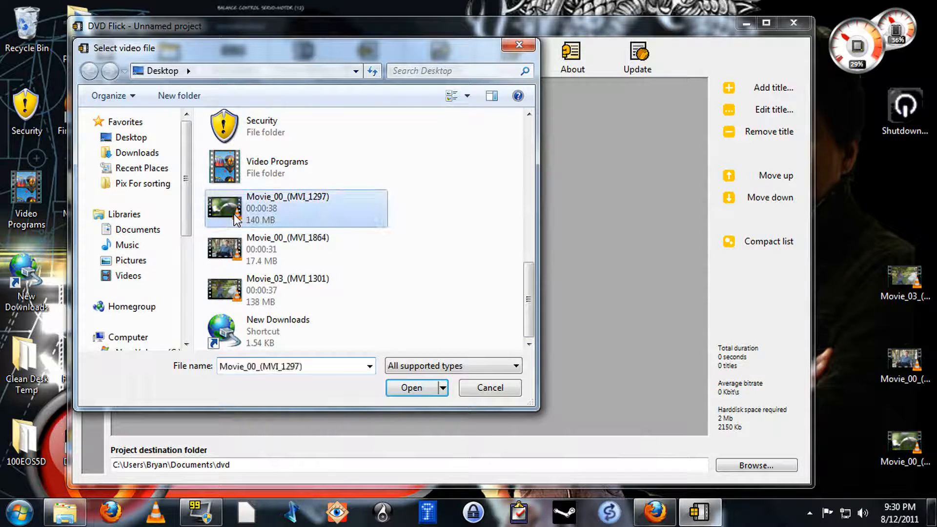
pyautogui.click(411, 389)
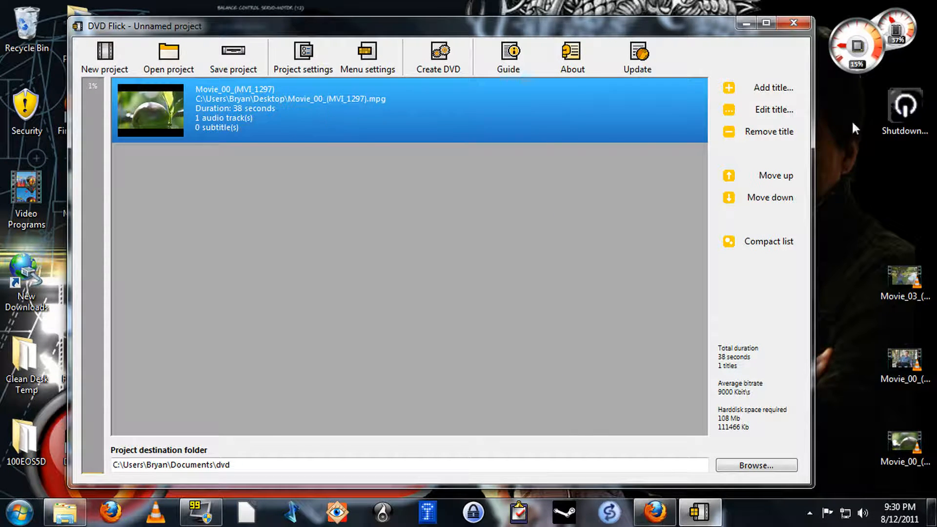
# Add the video Movie_00_(MVI_1864) from the Desktop as the second title.
pyautogui.click(780, 92)
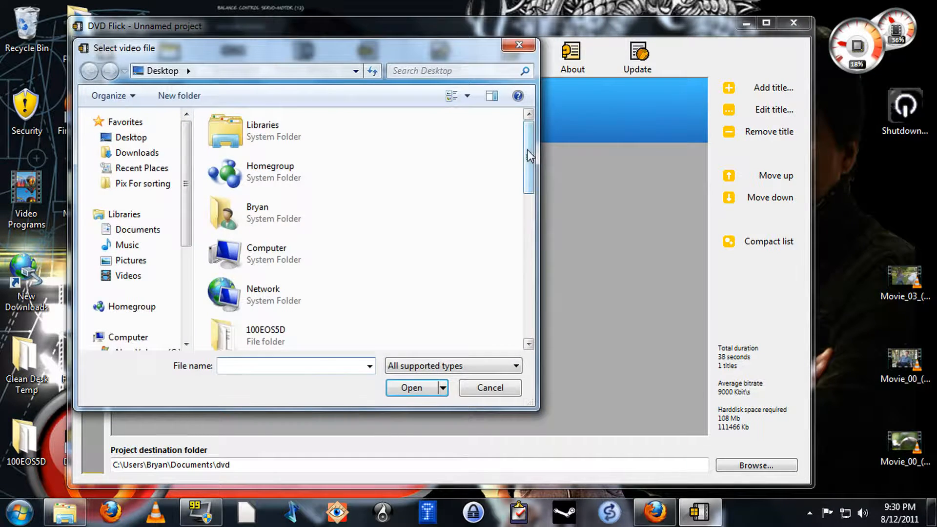
pyautogui.moveTo(527, 152); pyautogui.dragTo(525, 304)
pyautogui.click(269, 248)
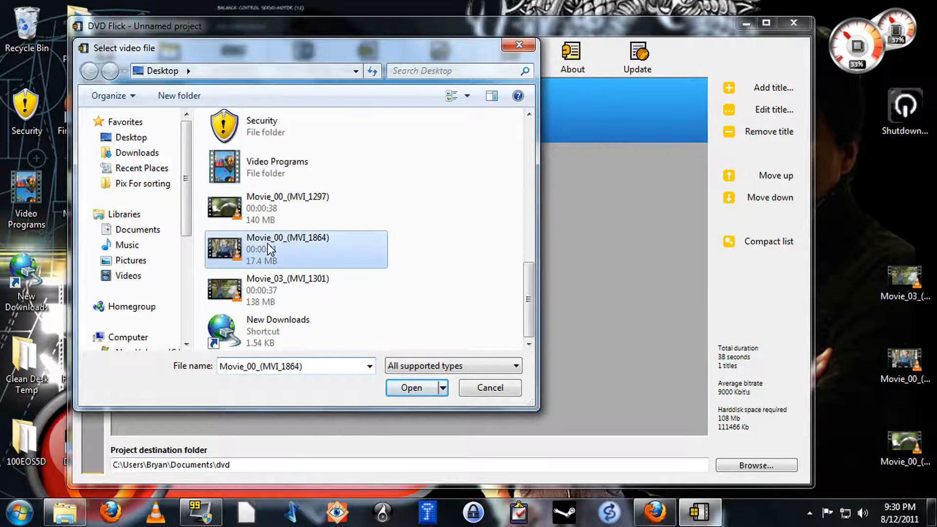
pyautogui.click(411, 387)
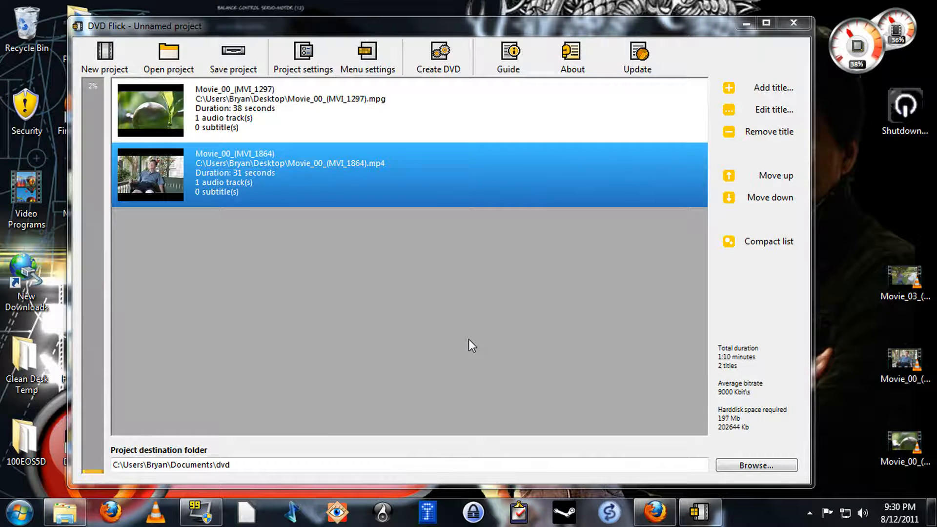
# Add the video Movie_03_(MVI_1301) from the Desktop as the third title.
pyautogui.click(787, 88)
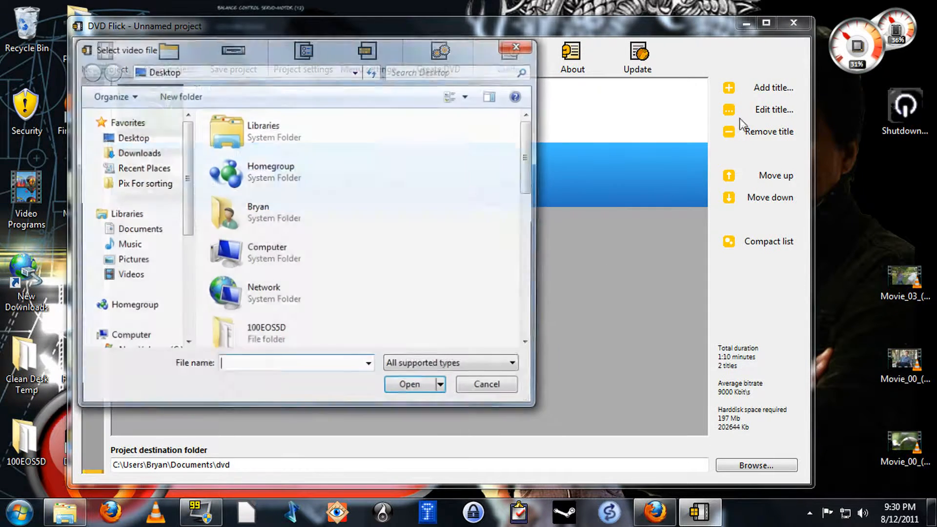
pyautogui.moveTo(527, 168); pyautogui.dragTo(512, 320)
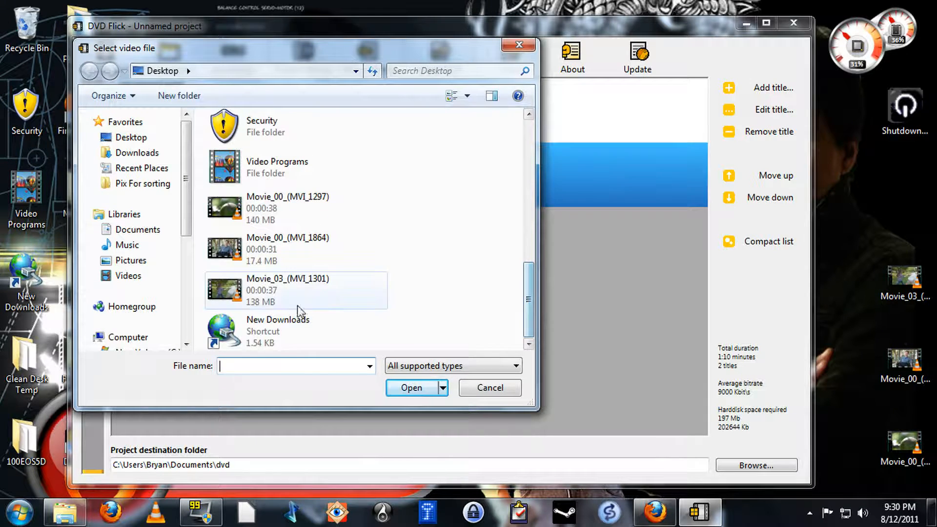
pyautogui.click(254, 291)
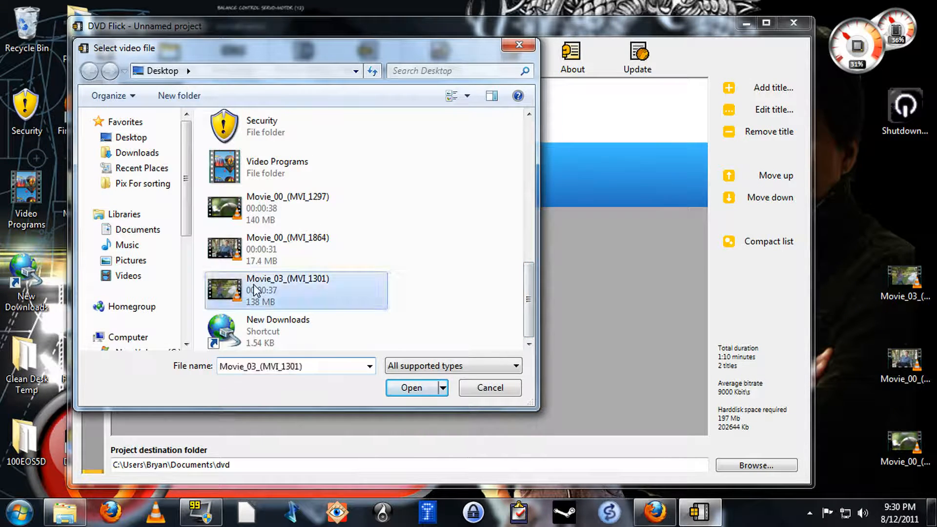
pyautogui.click(412, 394)
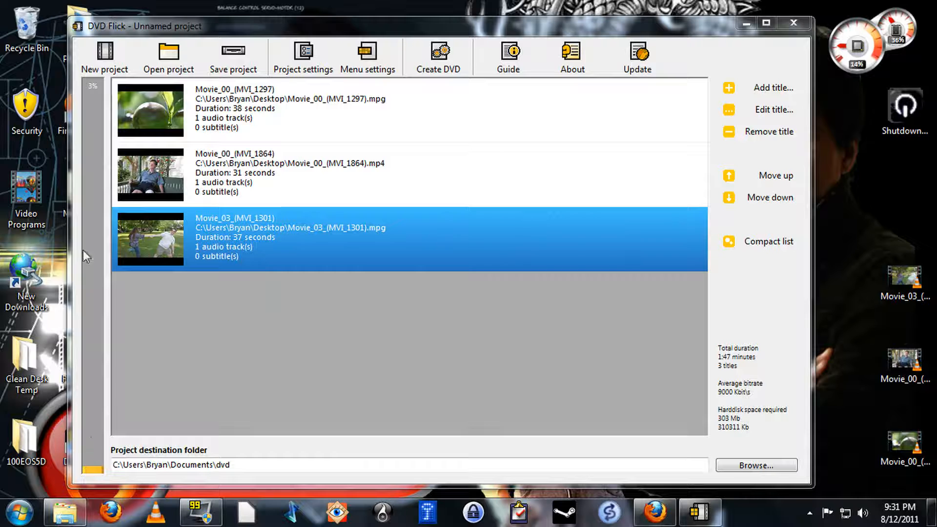
# Create the DVD from the three titles, agreeing to overwrite the existing destination folder and to burn the project to disc after encoding.
pyautogui.moveTo(93, 115)
pyautogui.moveTo(87, 473)
pyautogui.click(158, 234)
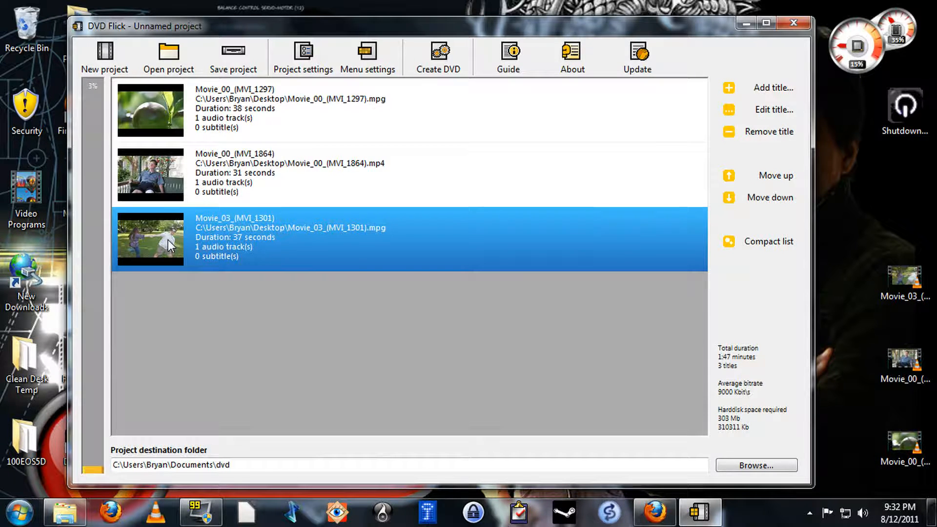
pyautogui.click(438, 55)
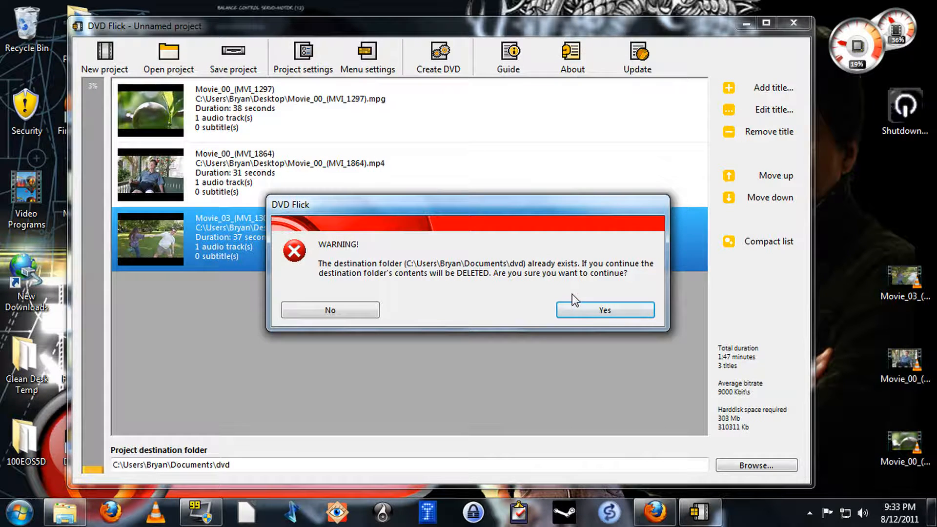
pyautogui.click(582, 311)
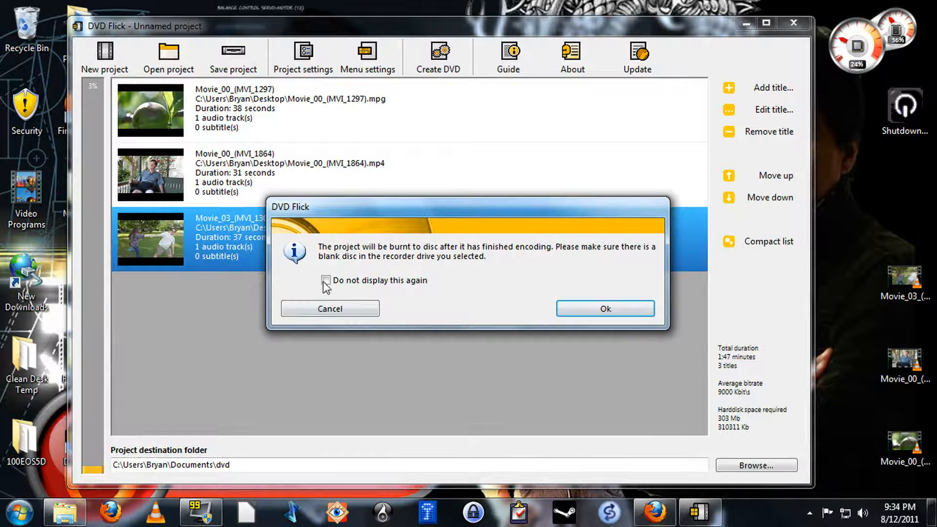
pyautogui.click(605, 309)
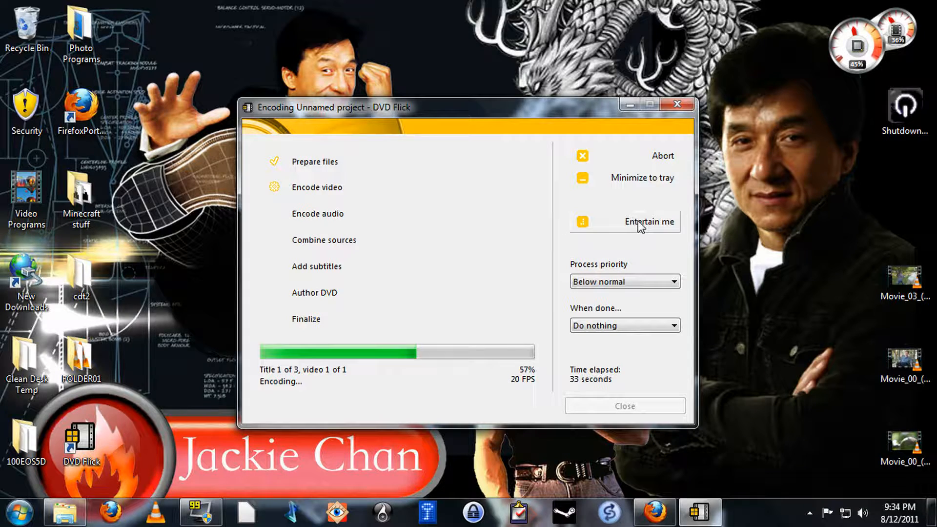
# Open the Tetris game offered during encoding and exit it.
pyautogui.click(638, 222)
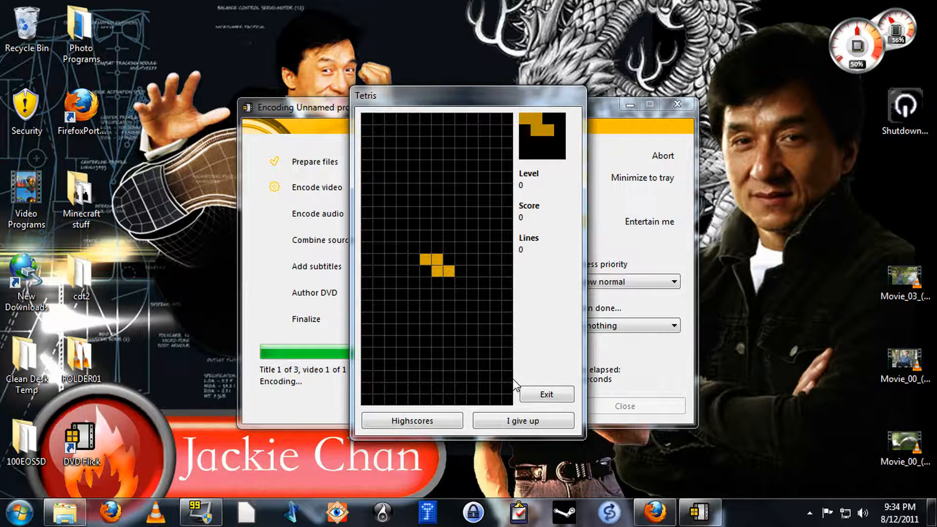
pyautogui.click(542, 394)
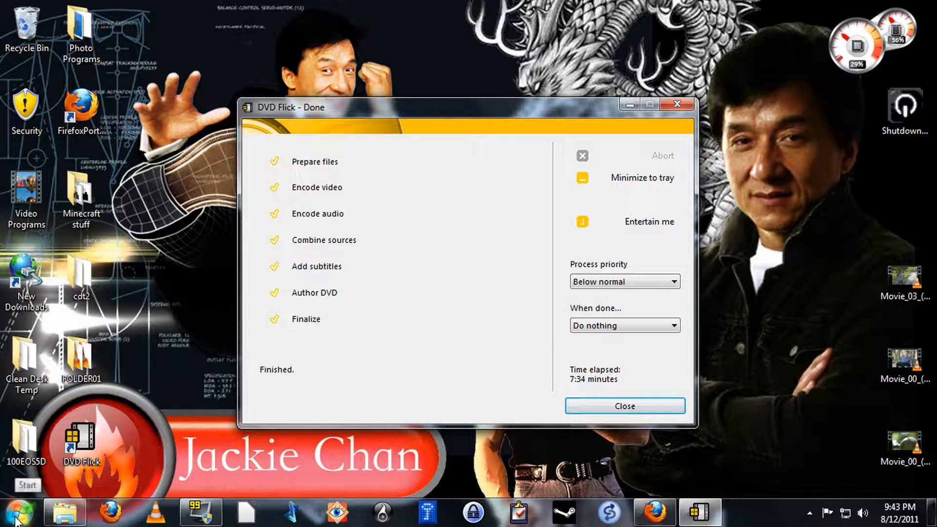
# Play the burned disc from the DVD RW drive in Windows Explorer, then close the player and the finished encoding window.
pyautogui.click(74, 519)
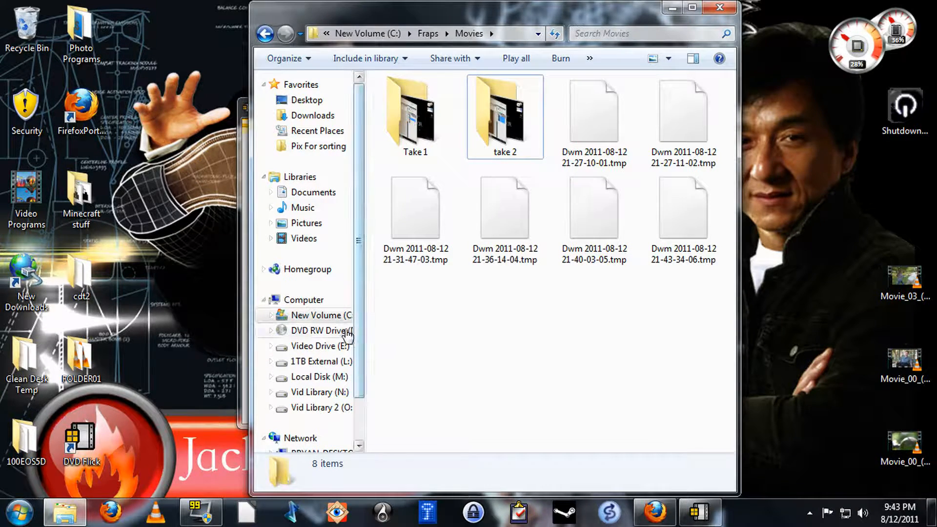
pyautogui.rightClick(311, 335)
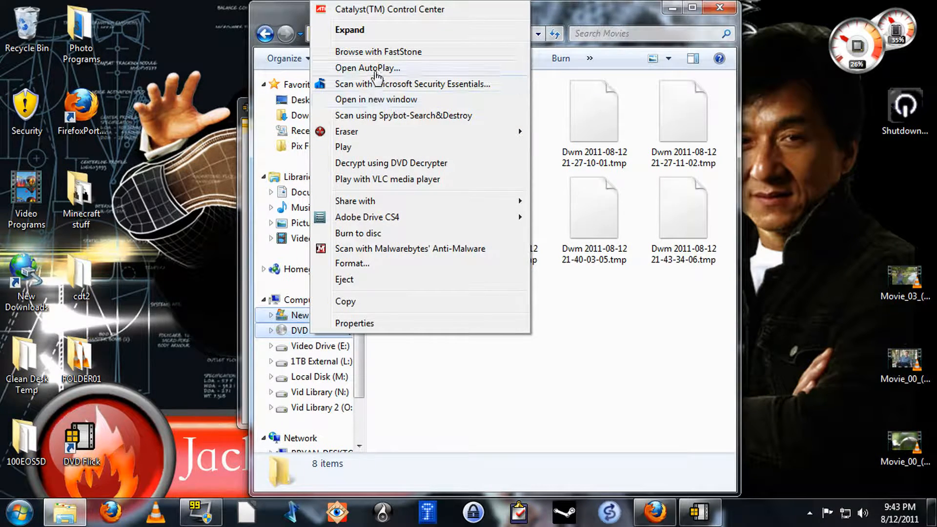
pyautogui.click(360, 153)
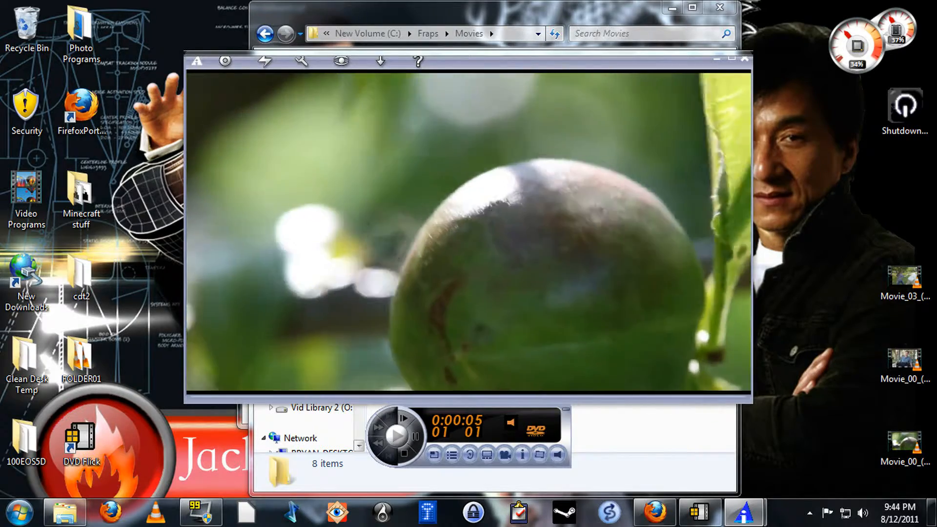
pyautogui.click(745, 61)
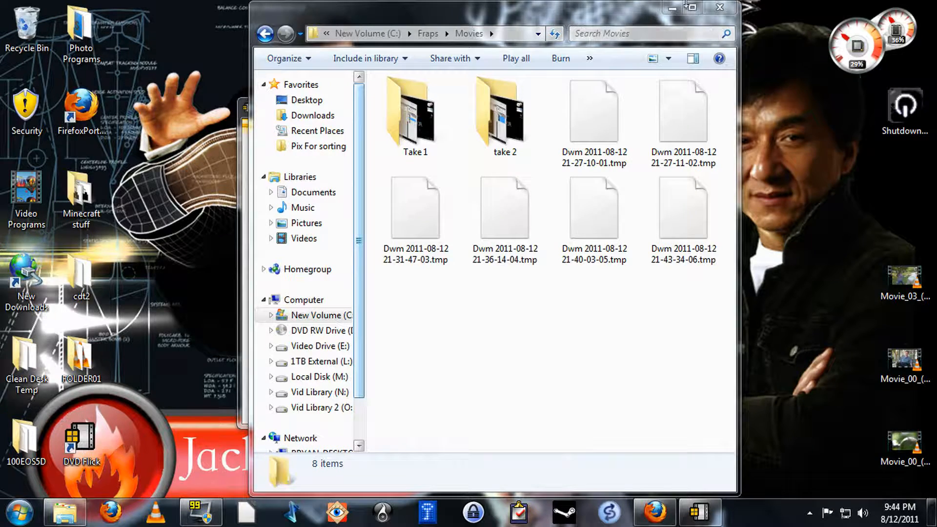
pyautogui.click(673, 8)
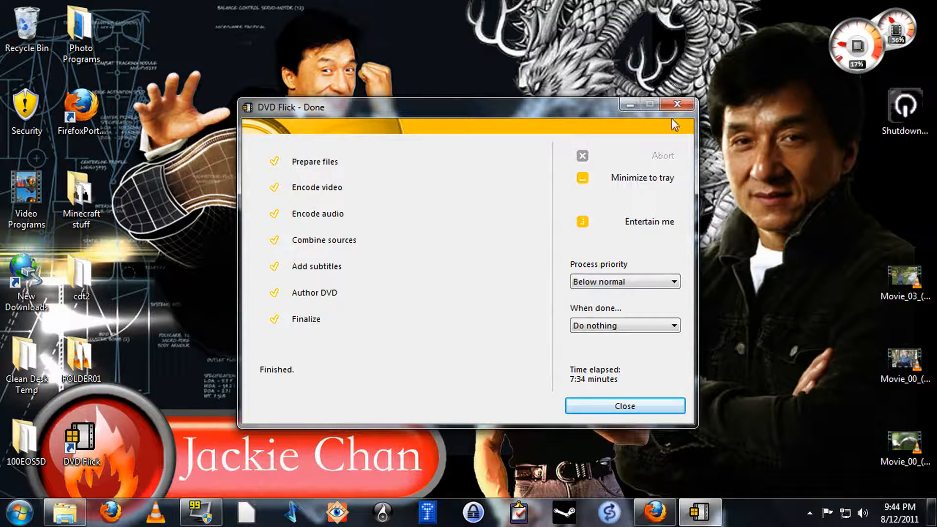
pyautogui.click(626, 408)
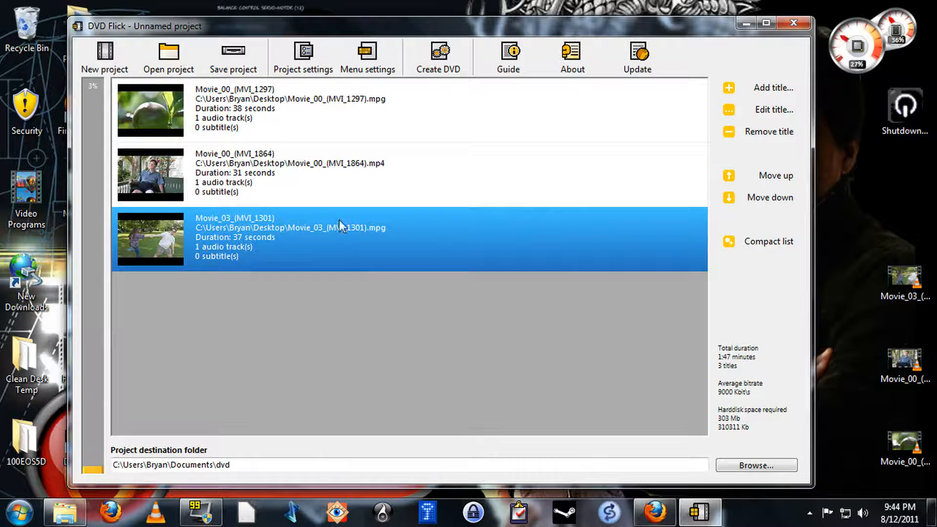
# Open the properties of the title Movie_00_(MVI_1297) and choose Widescreen (16:9) as its target aspect ratio.
pyautogui.doubleClick(158, 108)
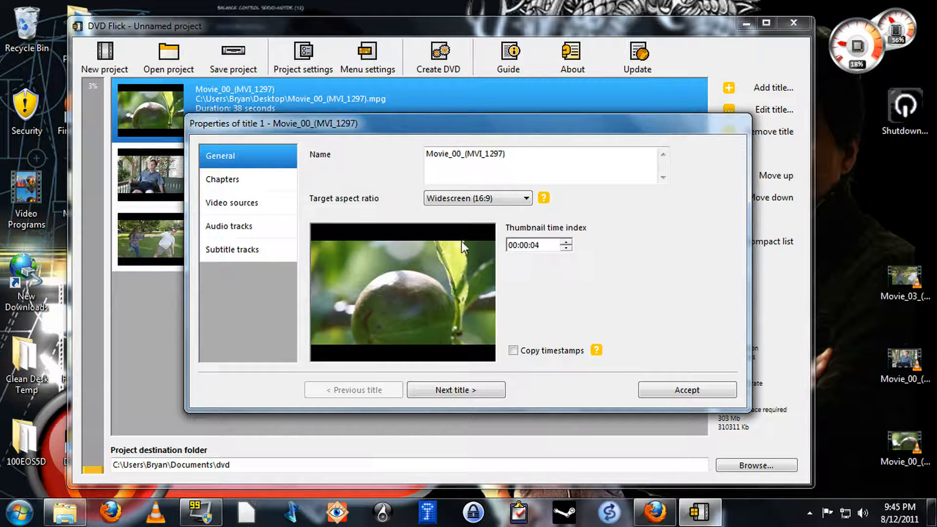
pyautogui.click(469, 201)
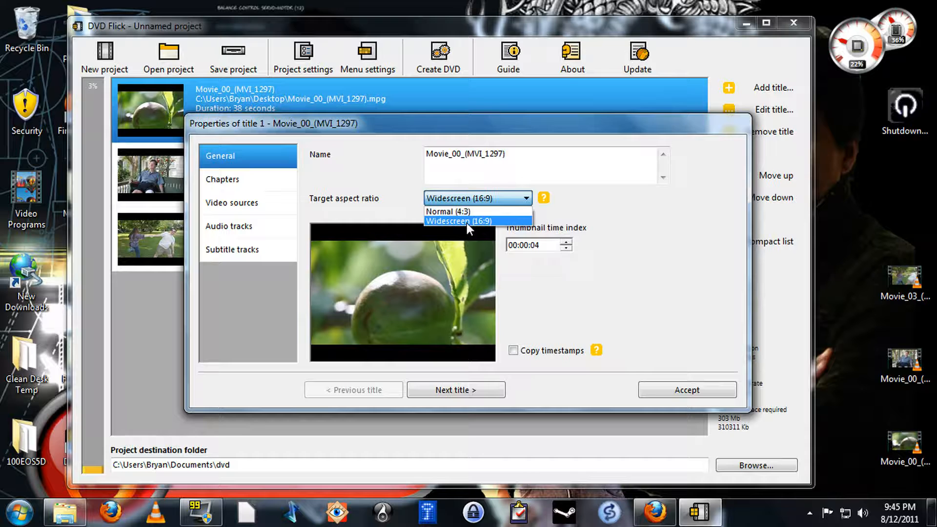
pyautogui.click(466, 222)
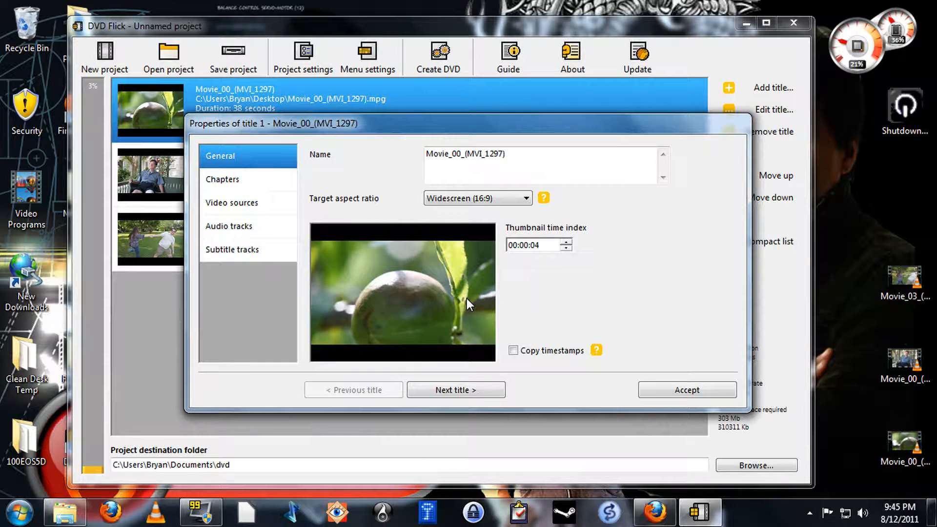
# Set the thumbnail time index of the title Movie_00_(MVI_1297) to 00:00:25.
pyautogui.click(566, 244)
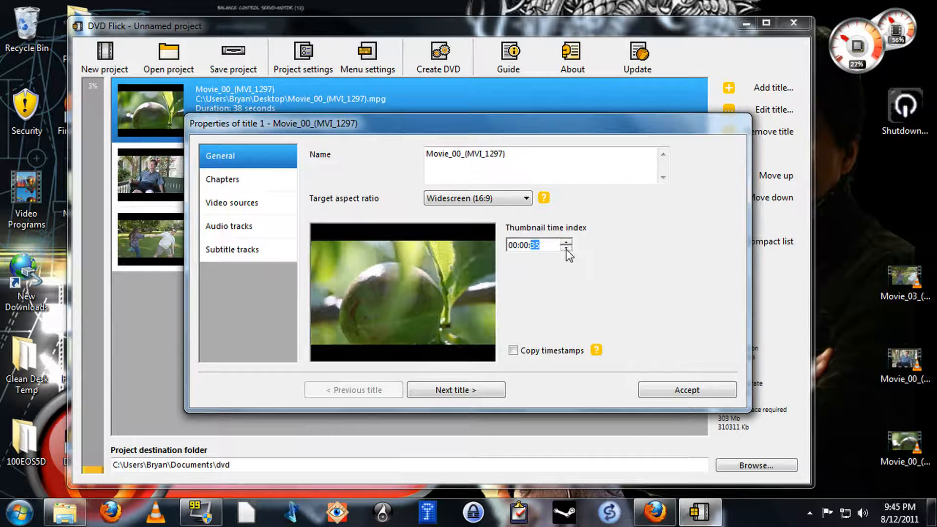
pyautogui.click(566, 250)
pyautogui.click(566, 249)
pyautogui.click(566, 250)
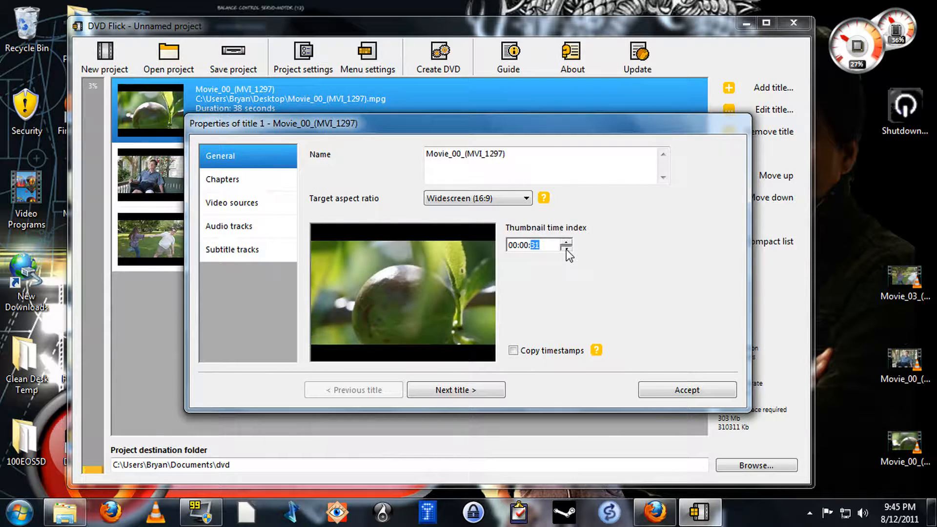
pyautogui.click(566, 249)
pyautogui.click(566, 249)
pyautogui.click(566, 249)
pyautogui.click(566, 250)
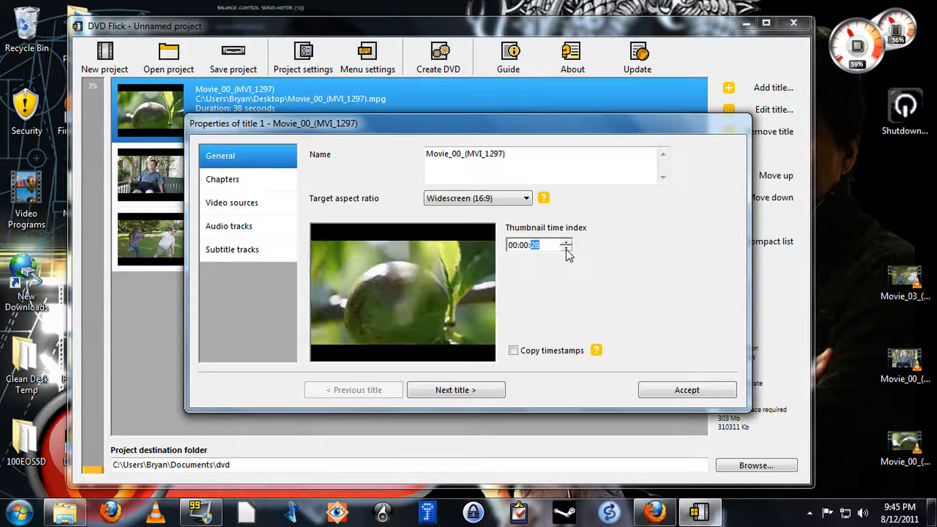
pyautogui.click(566, 249)
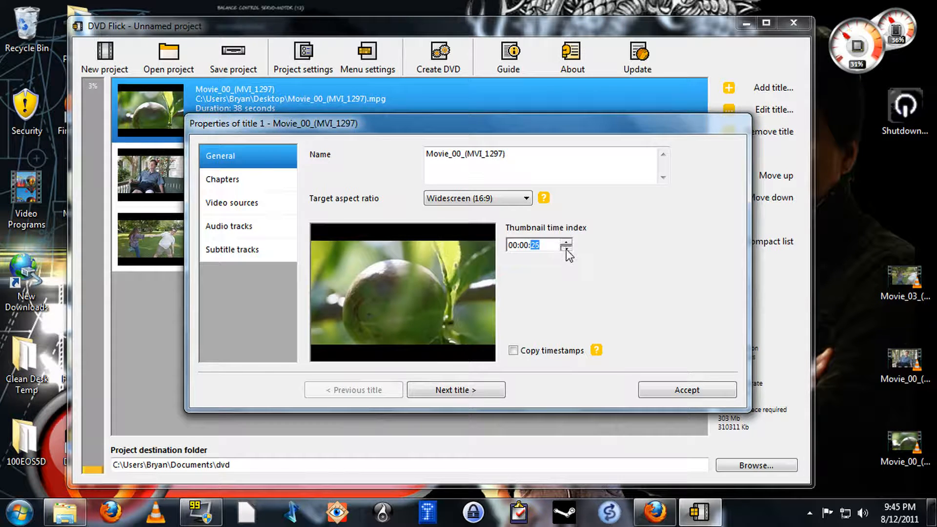
pyautogui.click(566, 249)
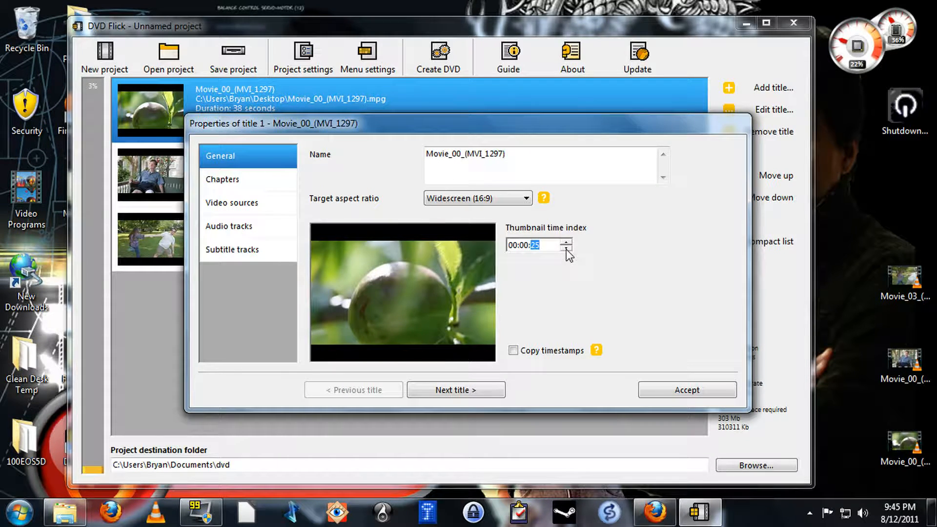
# Configure the title's chapters to create 10 chapters in total instead of one at every interval of minutes.
pyautogui.click(260, 181)
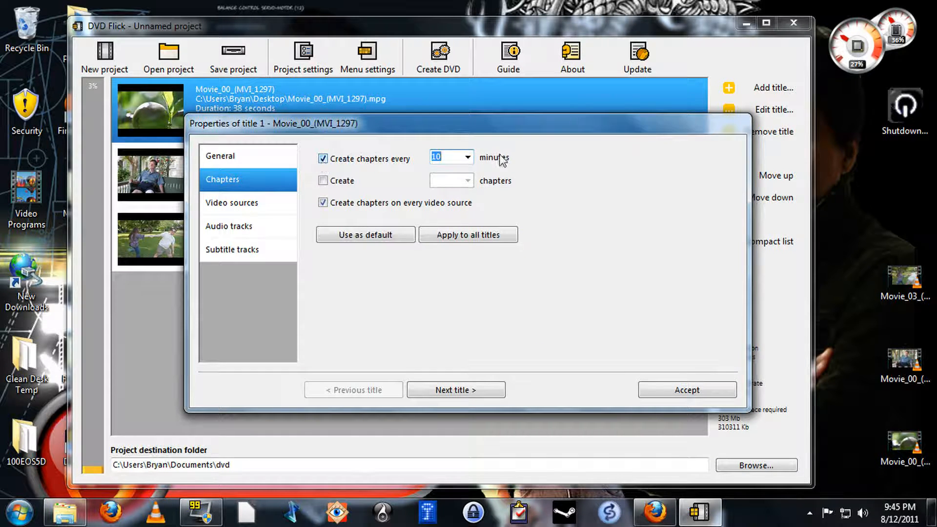
pyautogui.click(467, 158)
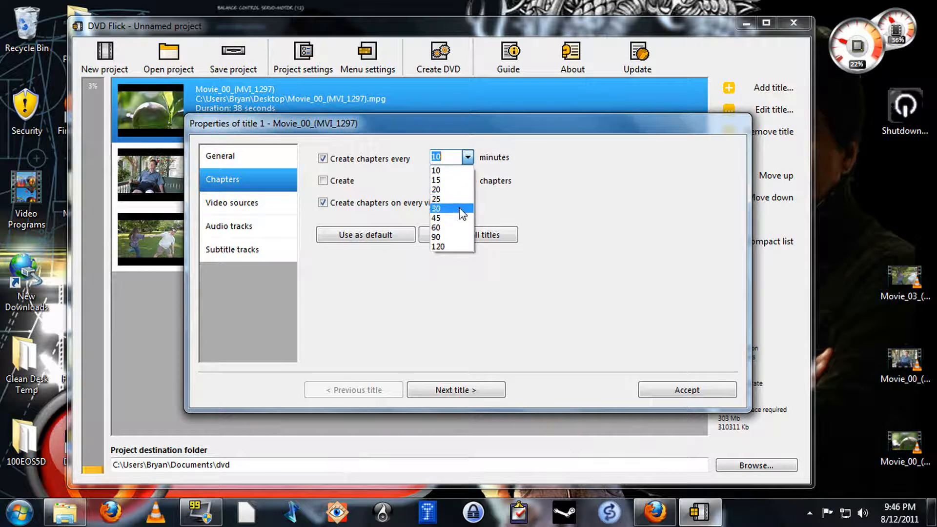
pyautogui.click(531, 188)
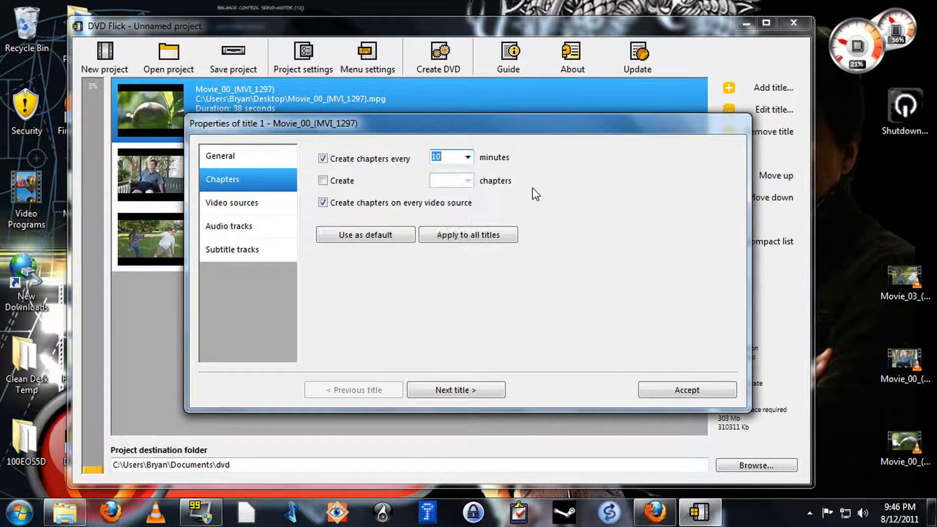
pyautogui.click(322, 159)
pyautogui.click(323, 180)
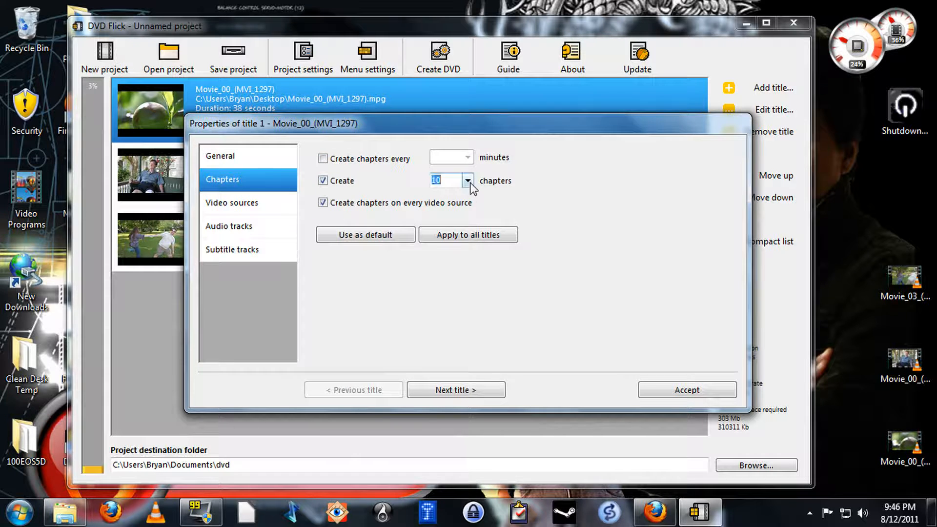
pyautogui.click(470, 183)
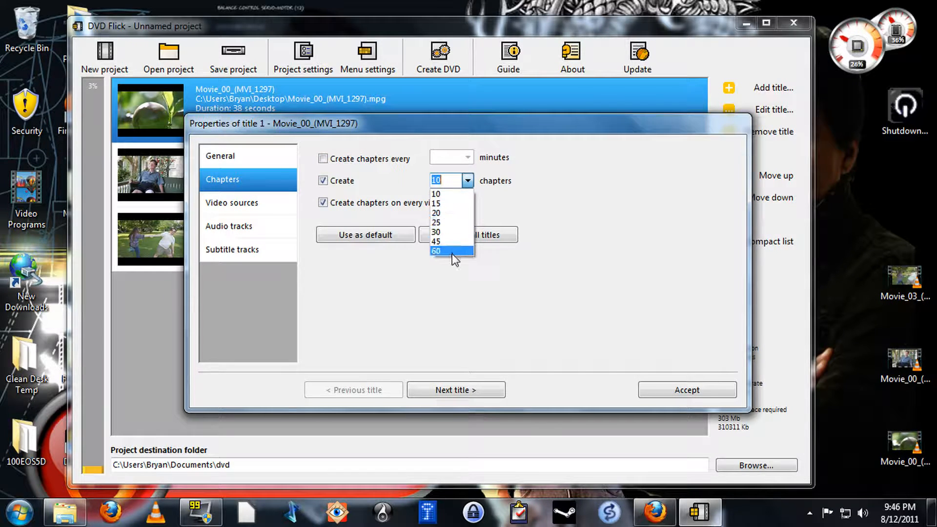
pyautogui.click(513, 172)
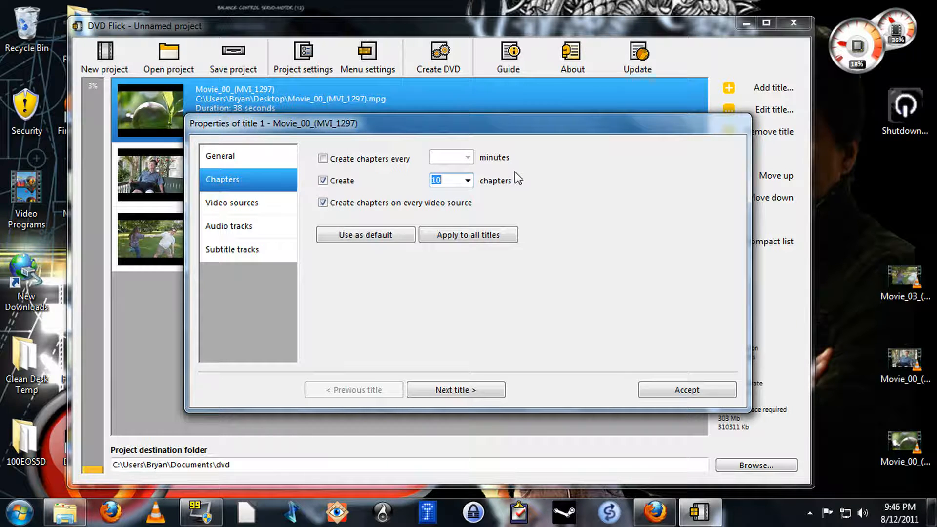
pyautogui.click(252, 179)
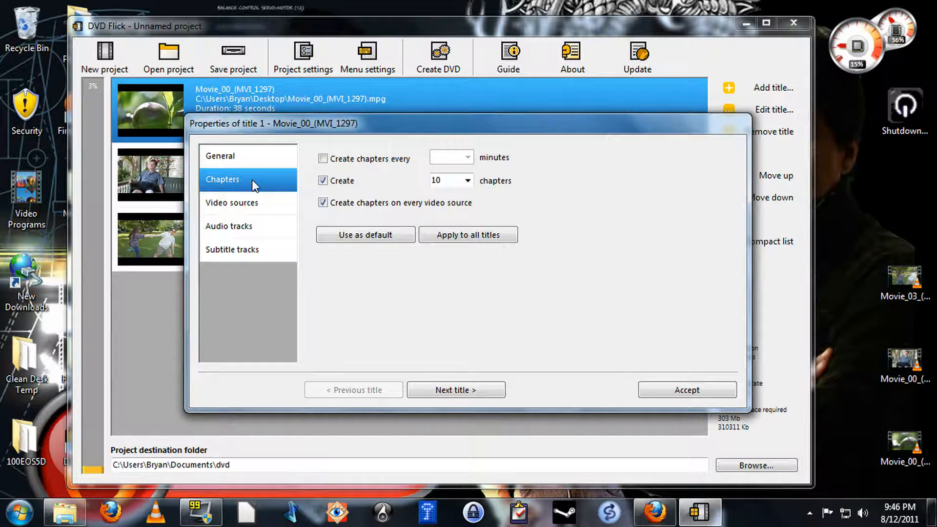
# Look through the title's video sources, audio tracks and subtitle tracks, and accept the title properties.
pyautogui.click(277, 201)
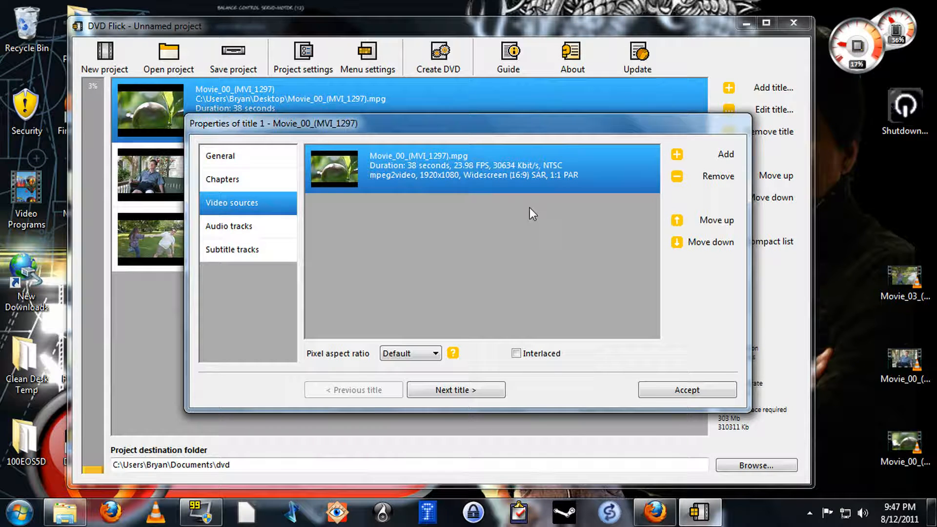
pyautogui.click(232, 226)
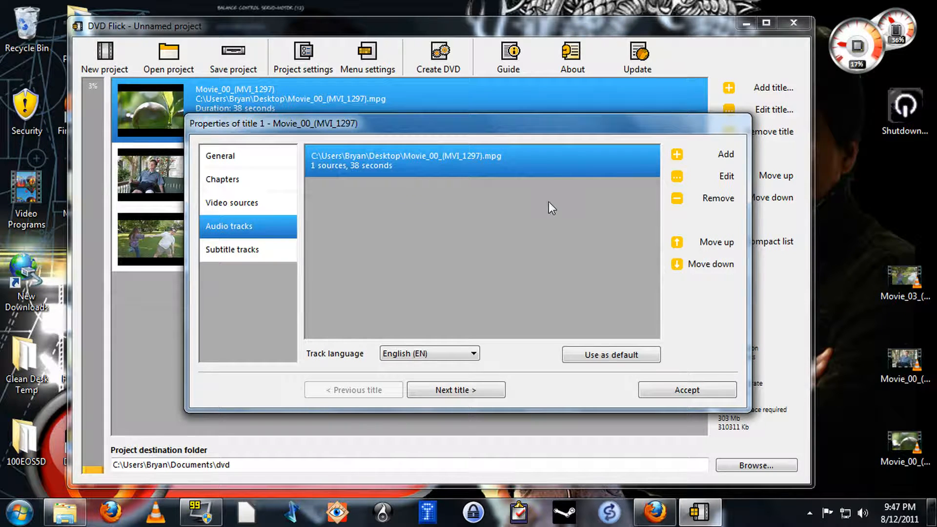
pyautogui.click(257, 251)
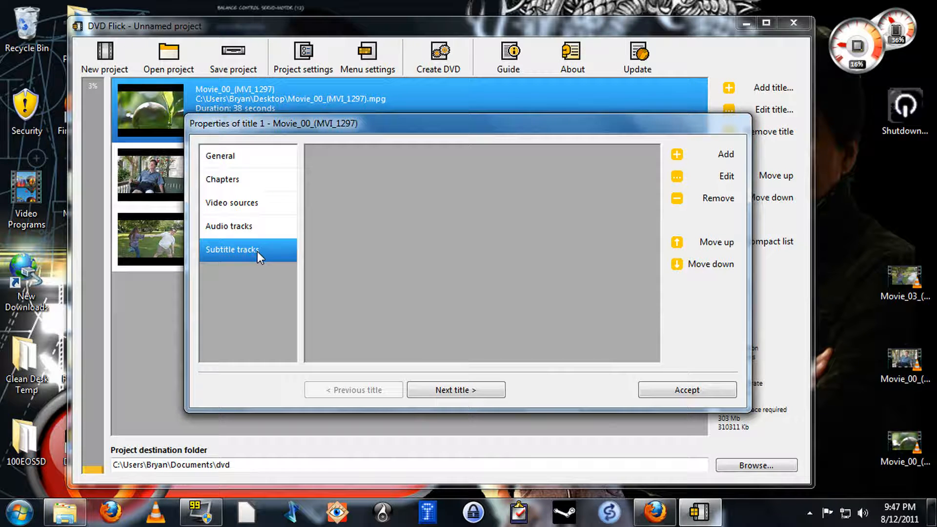
pyautogui.click(673, 391)
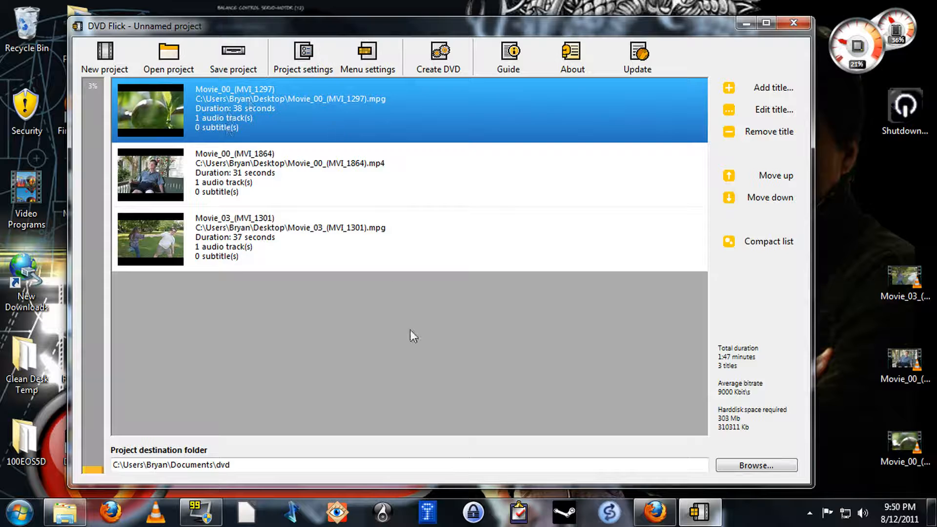
# Open the project settings and examine the available target sizes and encoder priorities.
pyautogui.click(305, 53)
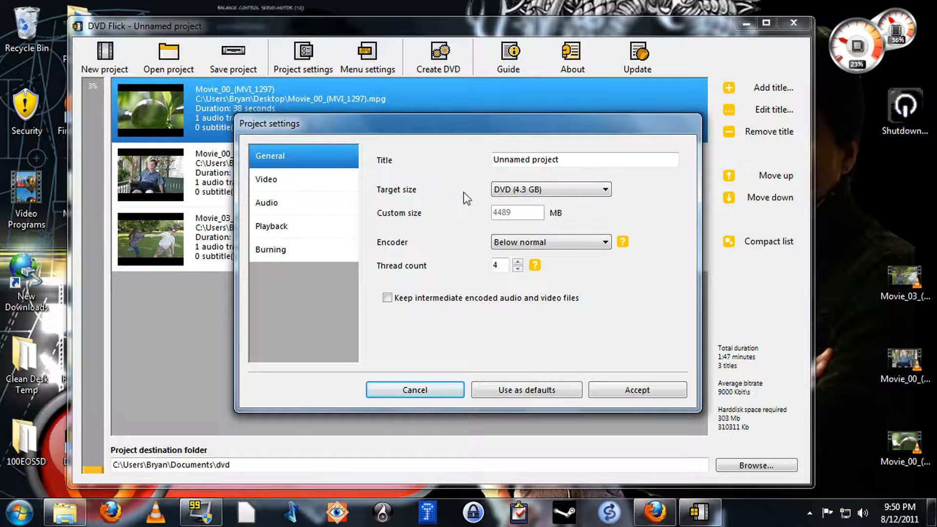
pyautogui.click(550, 194)
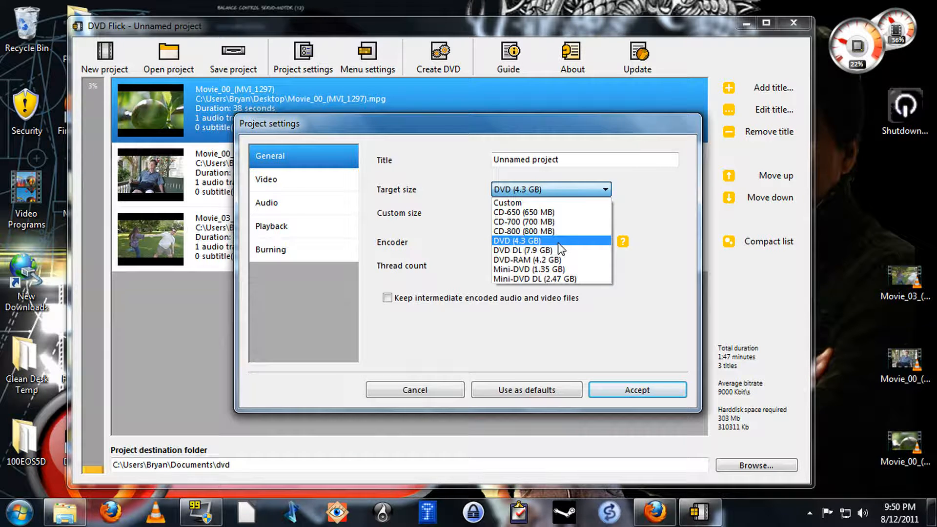
pyautogui.click(429, 236)
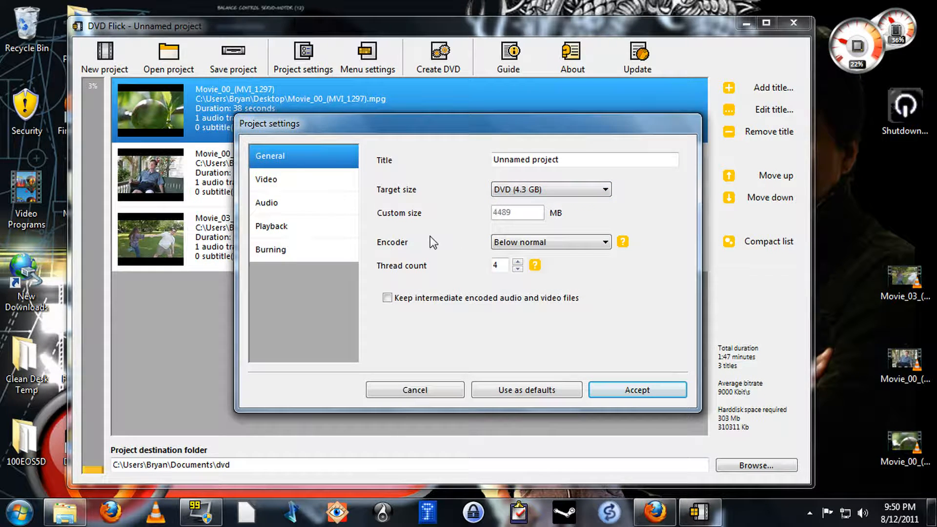
pyautogui.click(553, 250)
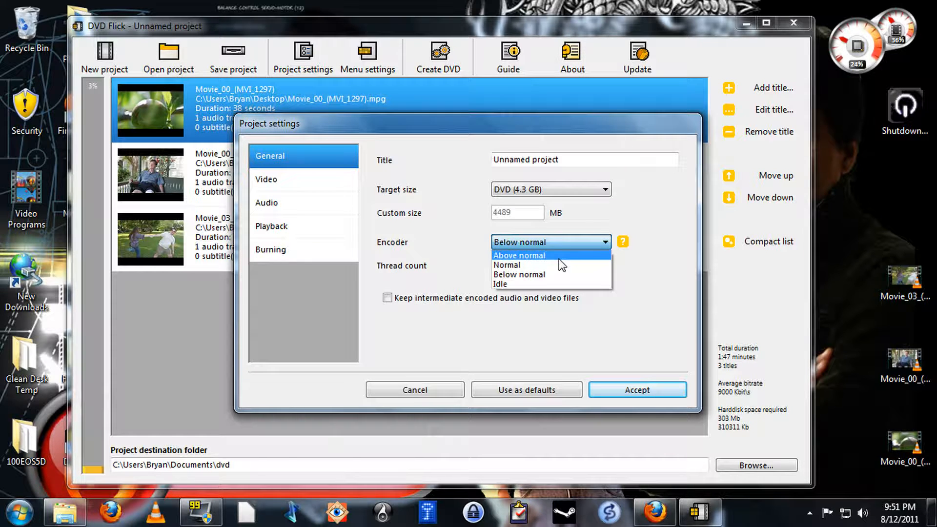
pyautogui.click(412, 290)
# In the project's video settings, choose NTSC as target format and Best as encoding, and view the target bitrate choices.
pyautogui.click(282, 180)
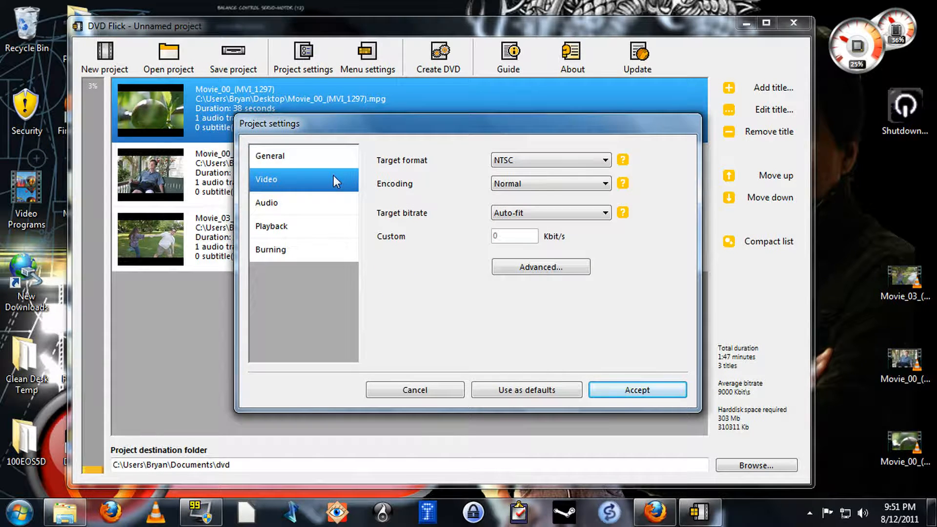
pyautogui.click(541, 160)
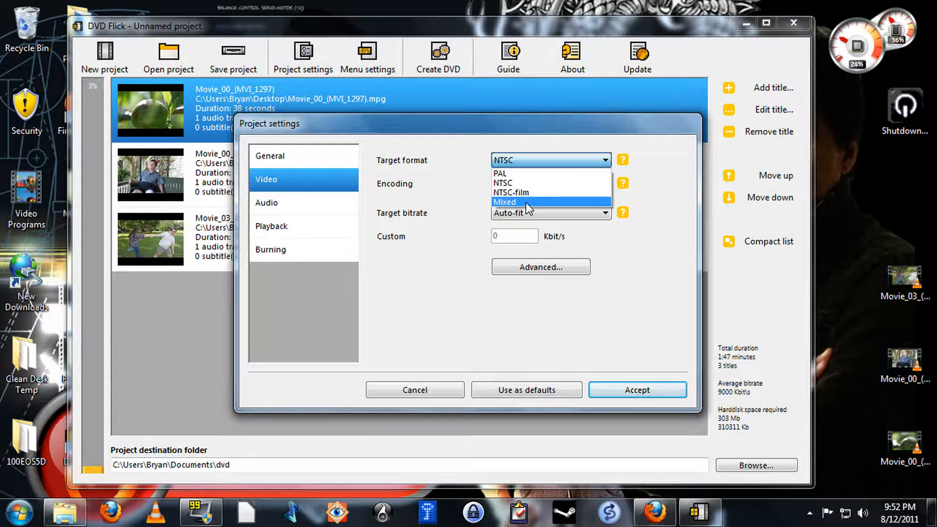
pyautogui.click(507, 182)
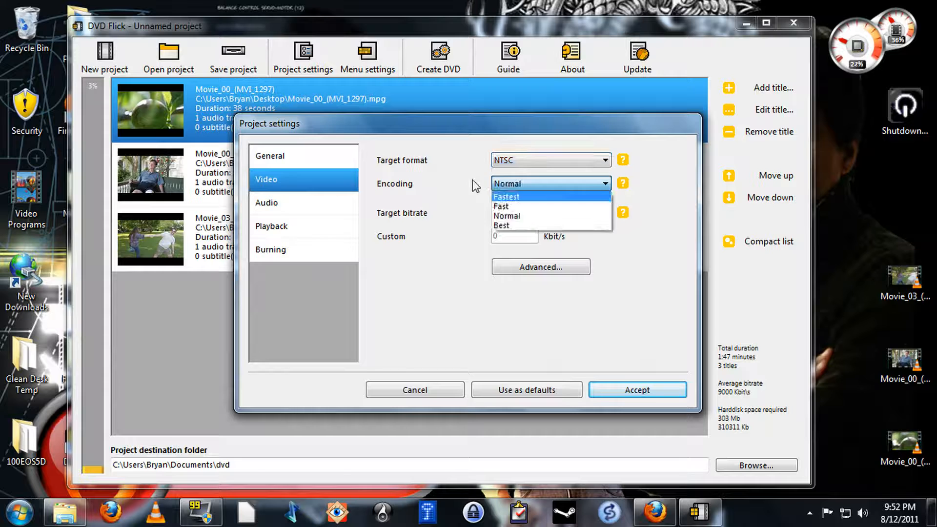
pyautogui.click(522, 178)
pyautogui.click(523, 179)
pyautogui.click(519, 225)
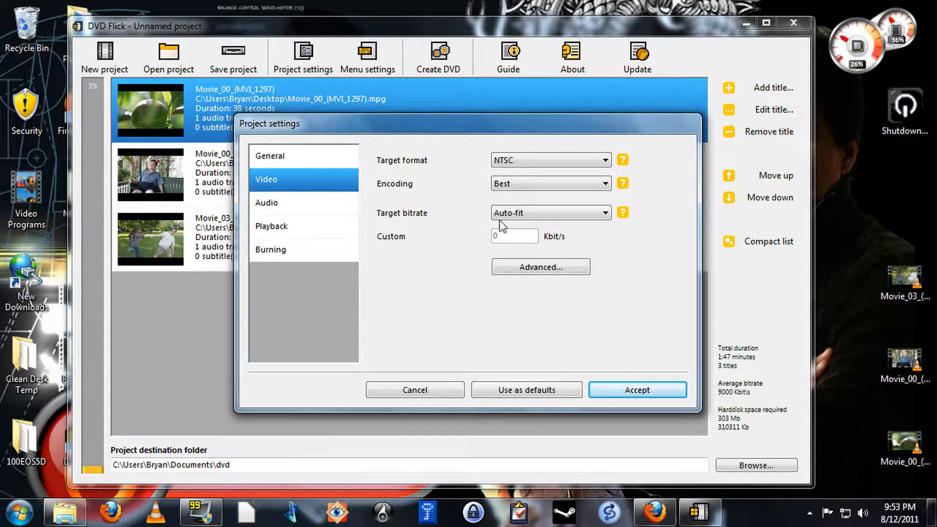
pyautogui.click(523, 212)
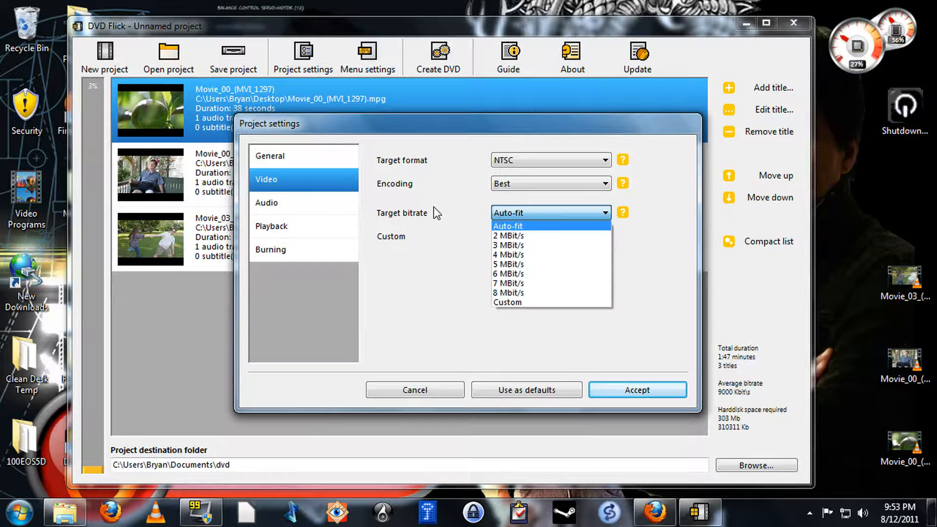
# Review the project's audio settings and the playback choices for when a title finishes, and cancel the project settings.
pyautogui.click(289, 203)
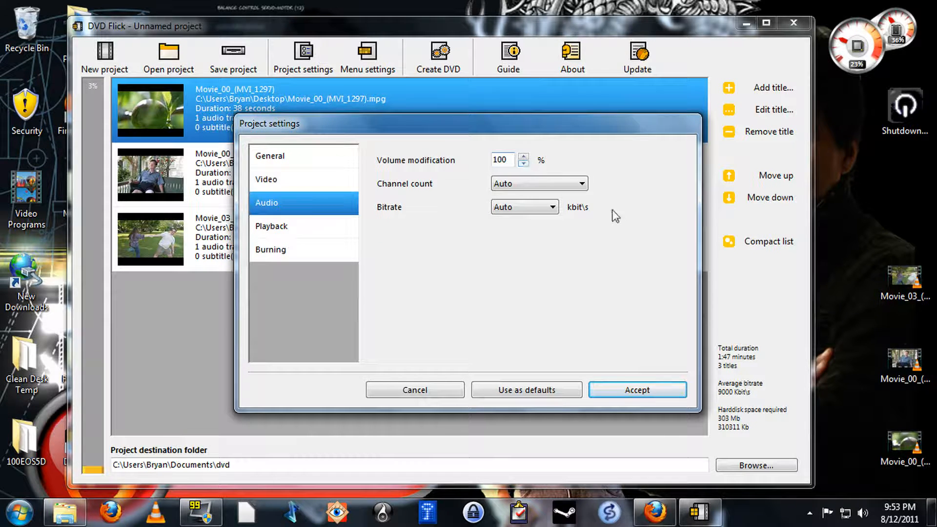
pyautogui.click(273, 230)
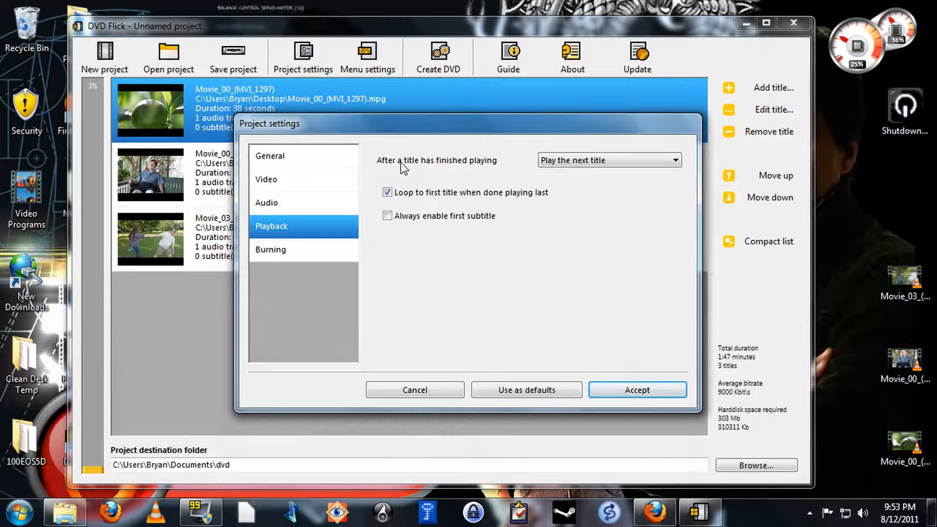
pyautogui.click(557, 160)
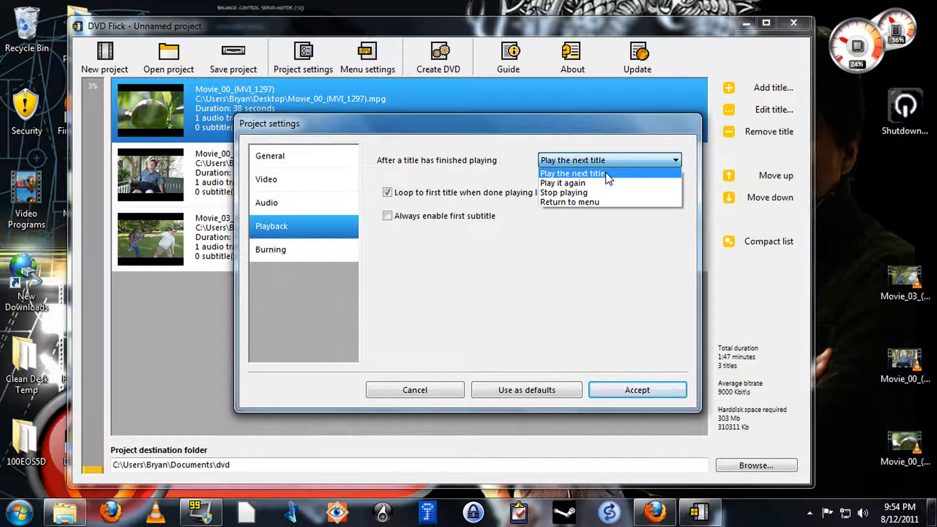
pyautogui.click(405, 222)
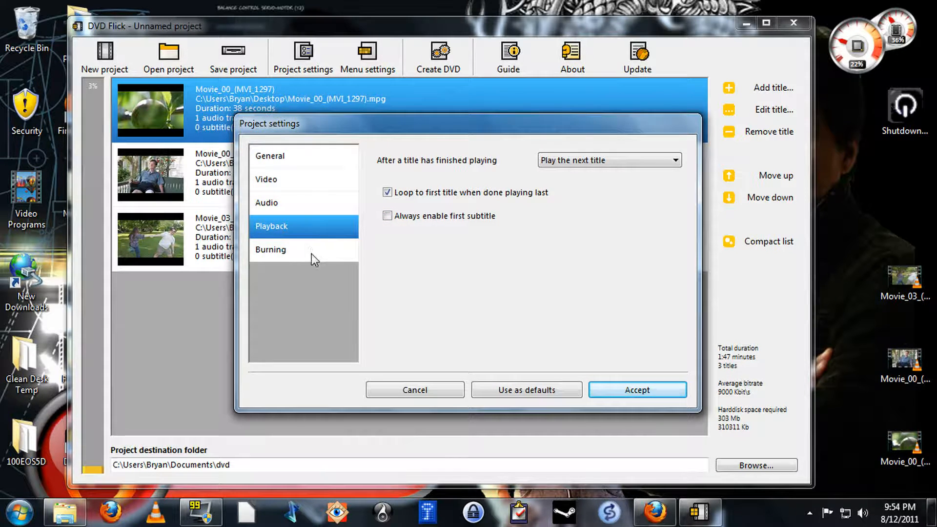
pyautogui.click(420, 393)
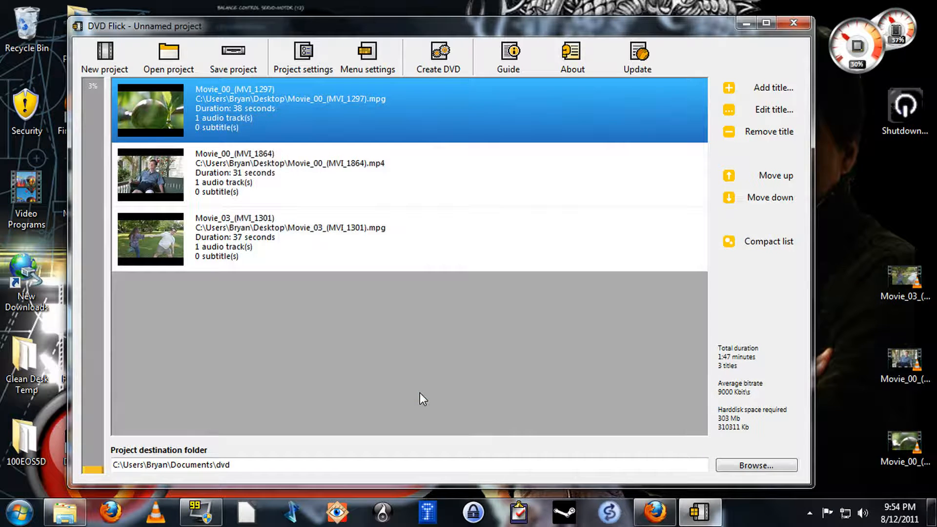
# Open the menu settings, look through the template previews from Mosaic to Simple White, and apply The Party as the DVD menu.
pyautogui.click(372, 52)
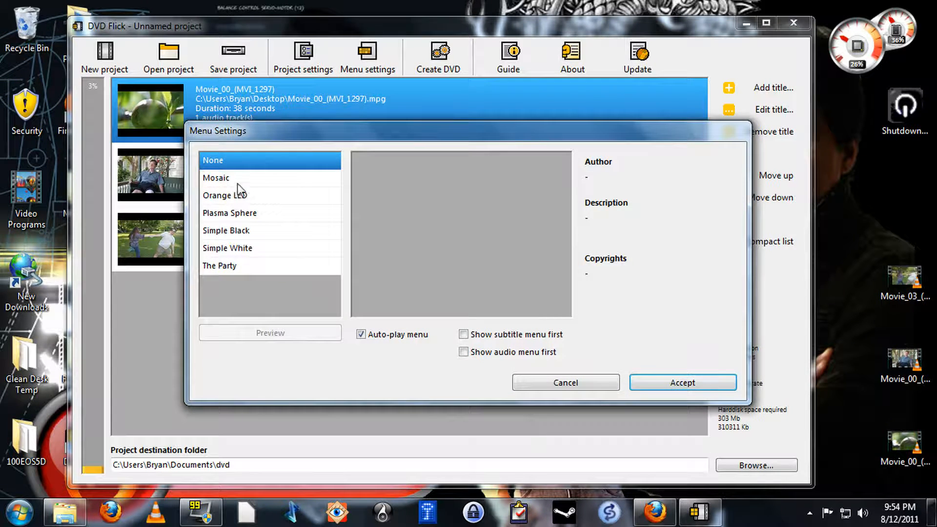
pyautogui.click(236, 179)
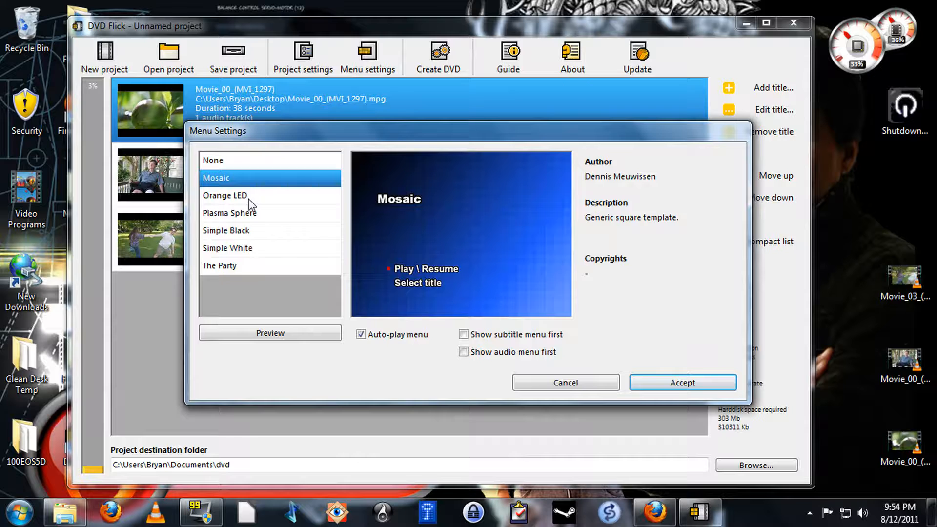
pyautogui.click(248, 196)
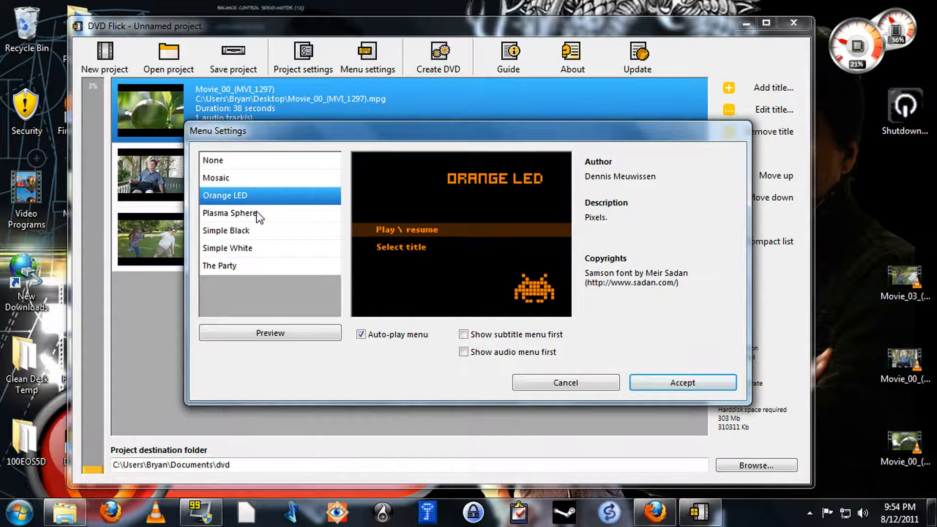
pyautogui.click(257, 213)
pyautogui.click(263, 230)
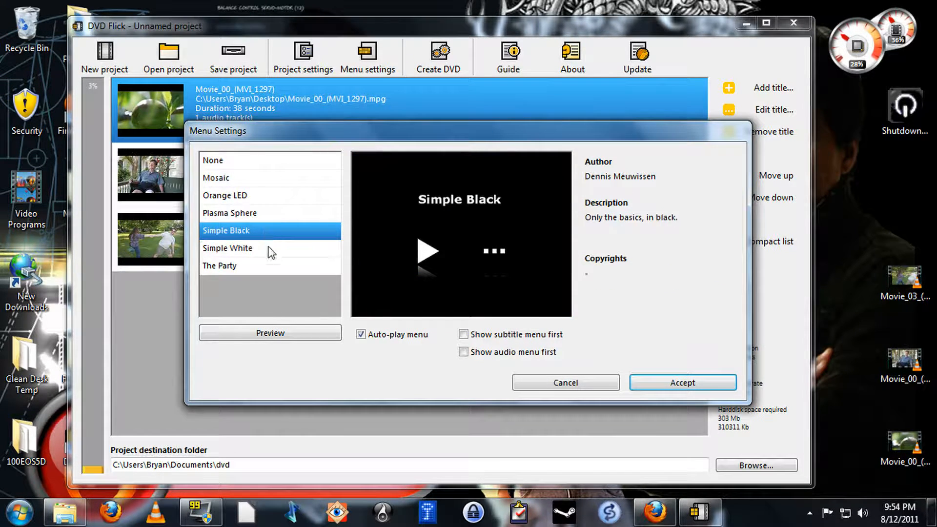
pyautogui.click(268, 249)
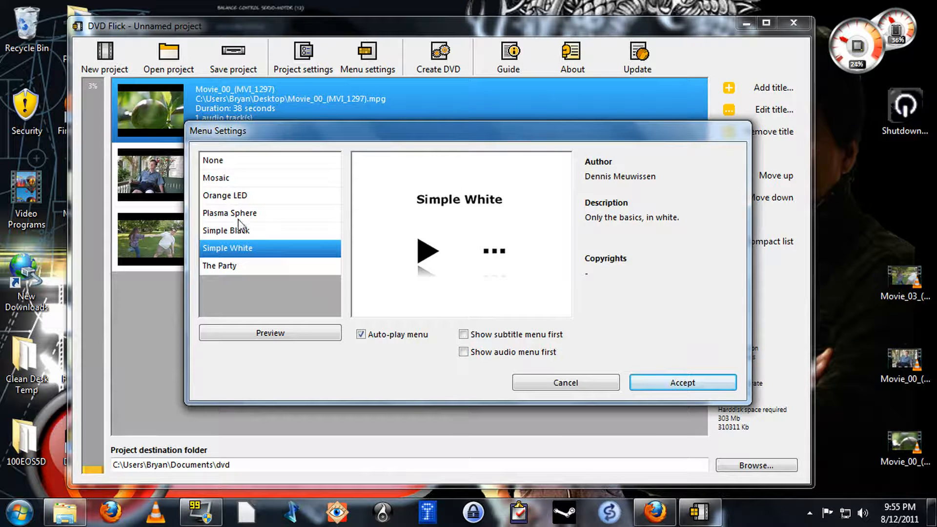
pyautogui.click(239, 267)
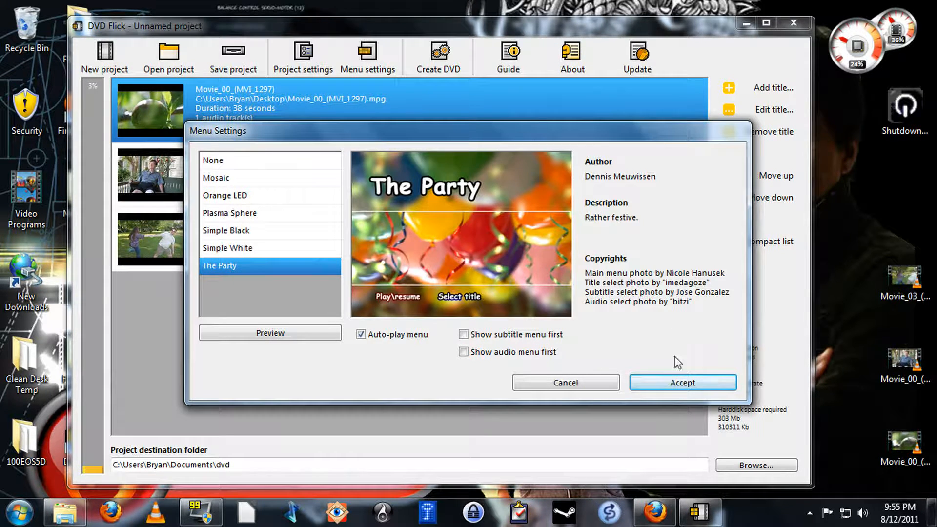
pyautogui.click(687, 384)
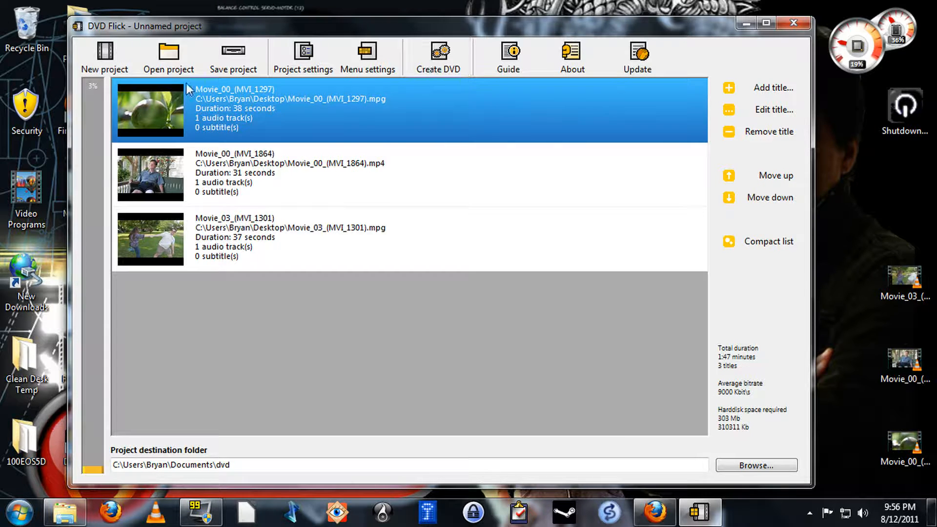
# Save the project to the desktop as DVD Flick Test.
pyautogui.click(214, 65)
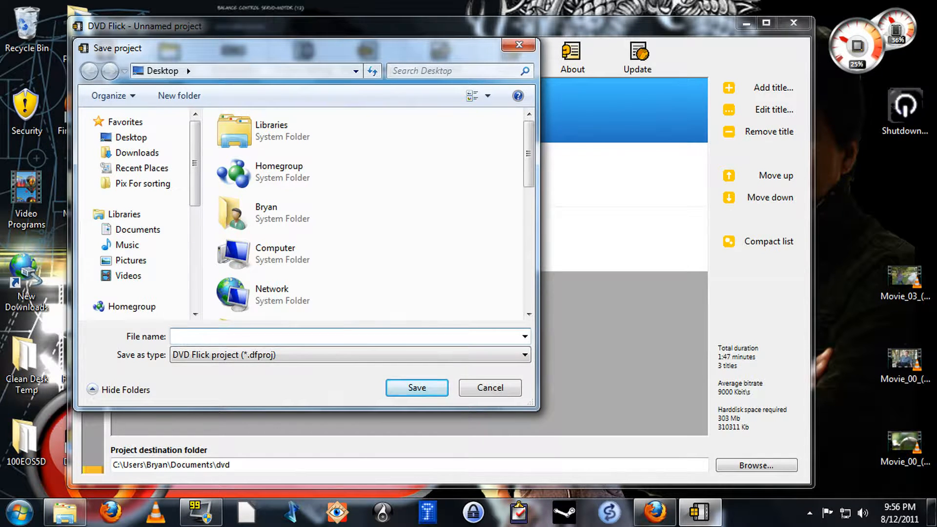
pyautogui.write('DVD Flick Test')
pyautogui.click(434, 384)
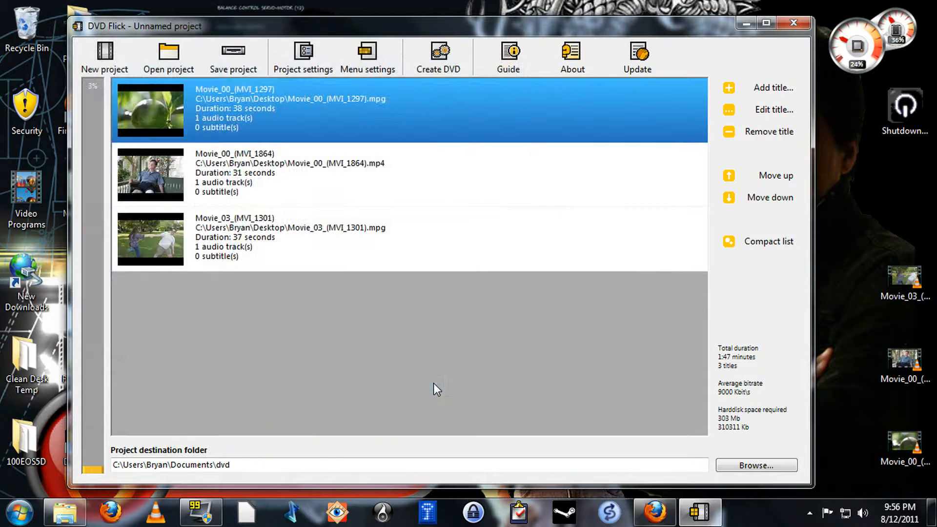
# Close the program and reopen the saved DVD Flick Test project from the desktop.
pyautogui.moveTo(284, 22); pyautogui.dragTo(257, 50)
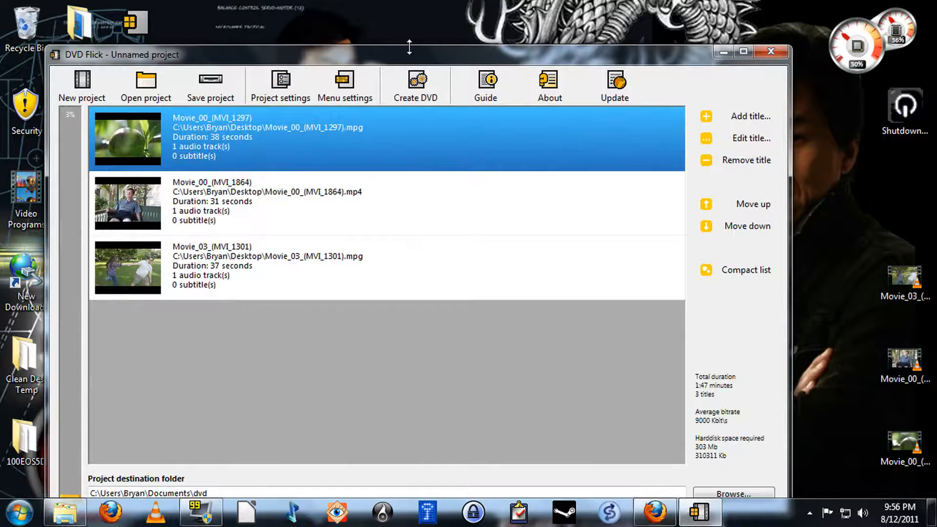
pyautogui.click(776, 52)
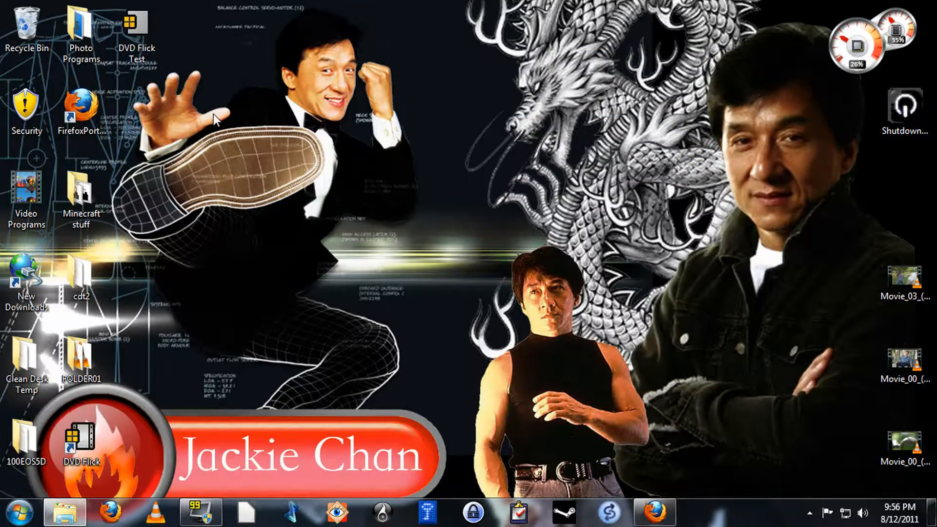
pyautogui.doubleClick(138, 28)
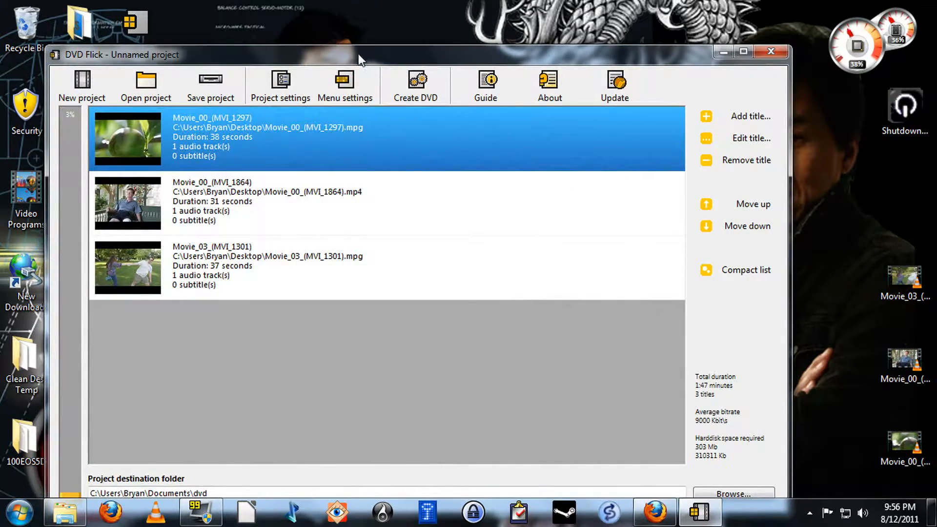
pyautogui.moveTo(358, 53); pyautogui.dragTo(392, 10)
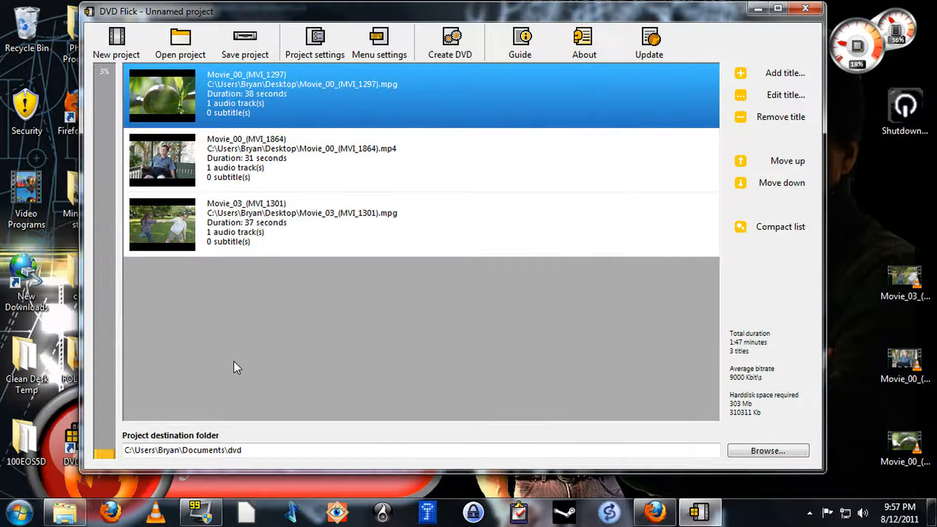
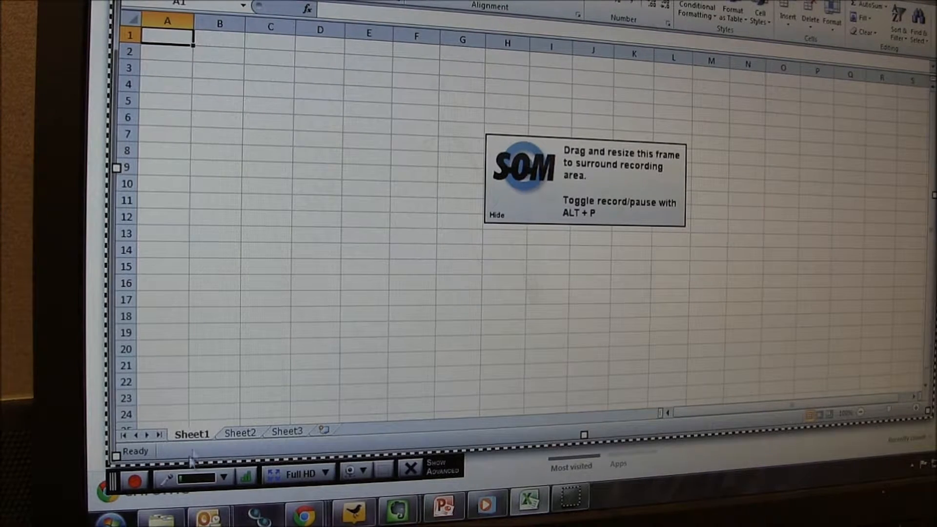
# Switch to Screencast-O-Matic, start recording the Excel window, and open Datastream's Time Series Request in Excel.
pyautogui.click(135, 483)
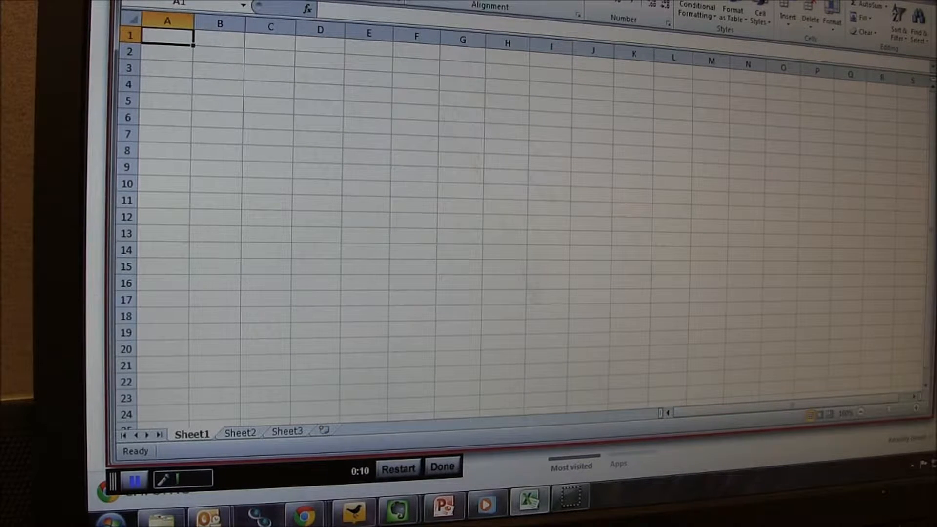
pyautogui.click(552, 1)
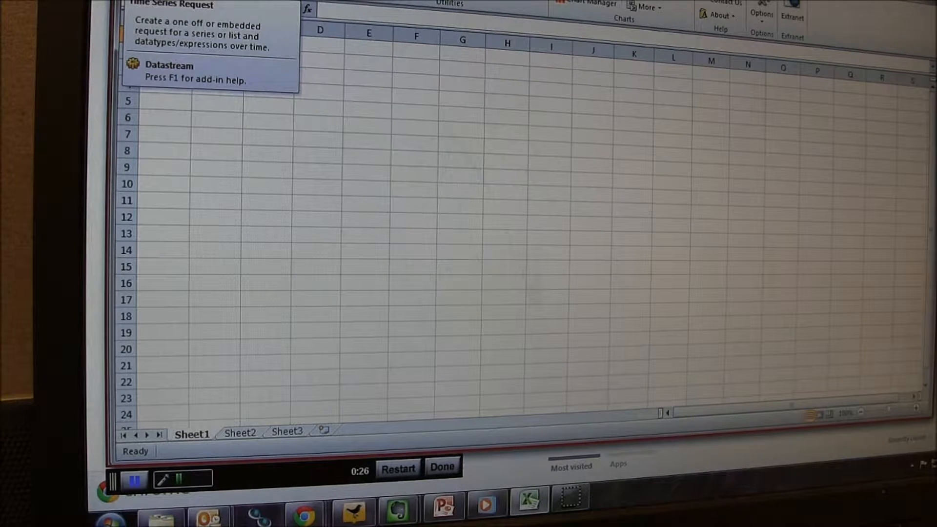
pyautogui.click(142, 1)
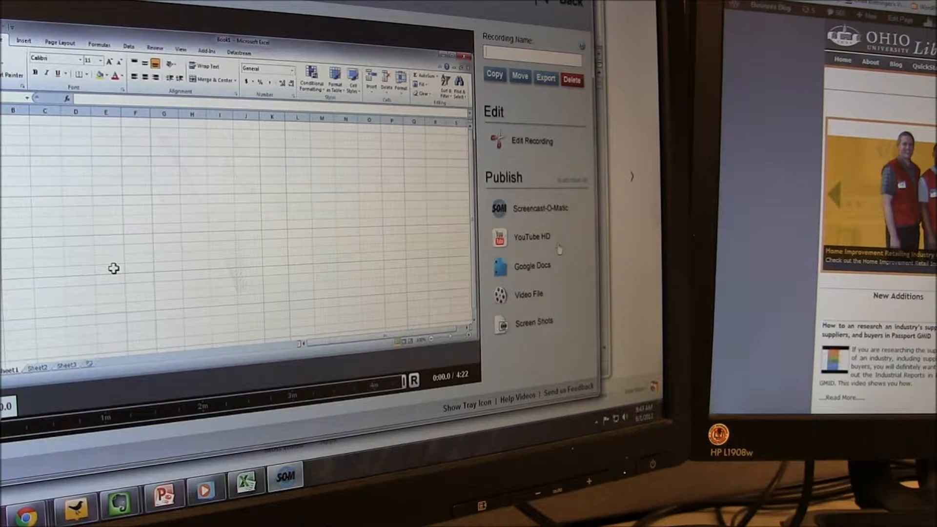
# Choose to publish the finished recording as a video file of type Windows Media (AVI).
pyautogui.click(529, 295)
pyautogui.click(549, 101)
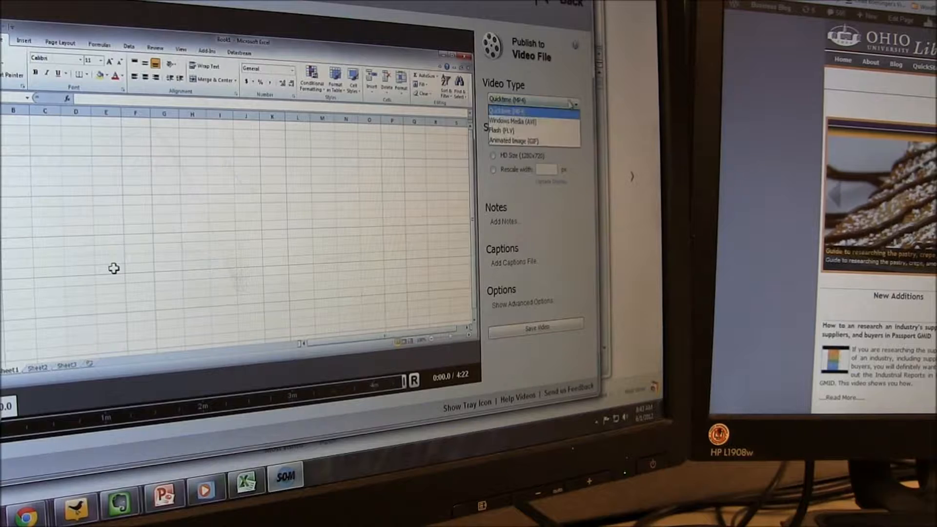
pyautogui.click(530, 121)
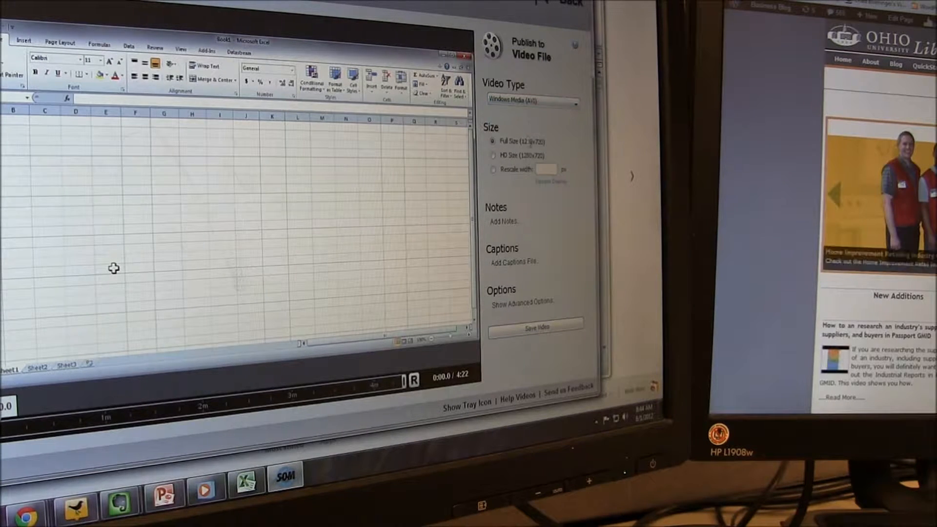
# Start saving the video, go up to the parent video files folder, and create and open a new folder named datastream.
pyautogui.click(531, 328)
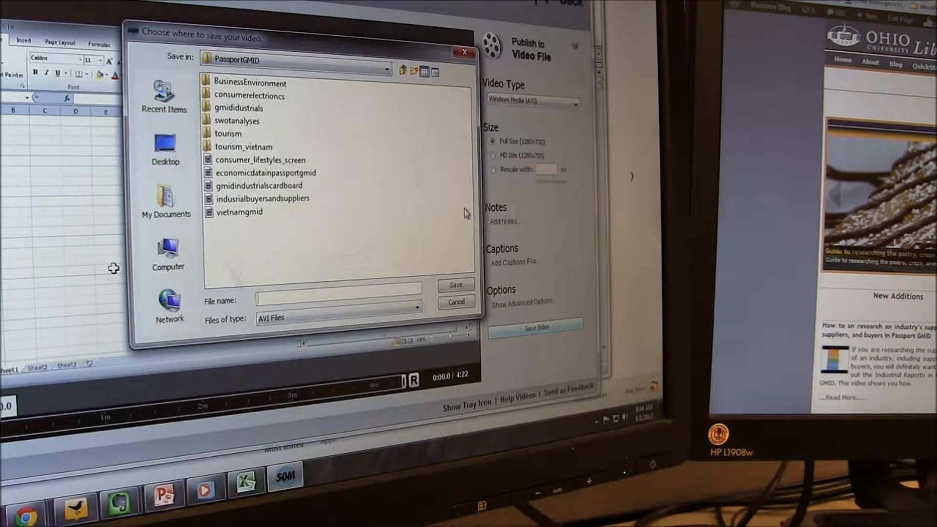
pyautogui.click(403, 71)
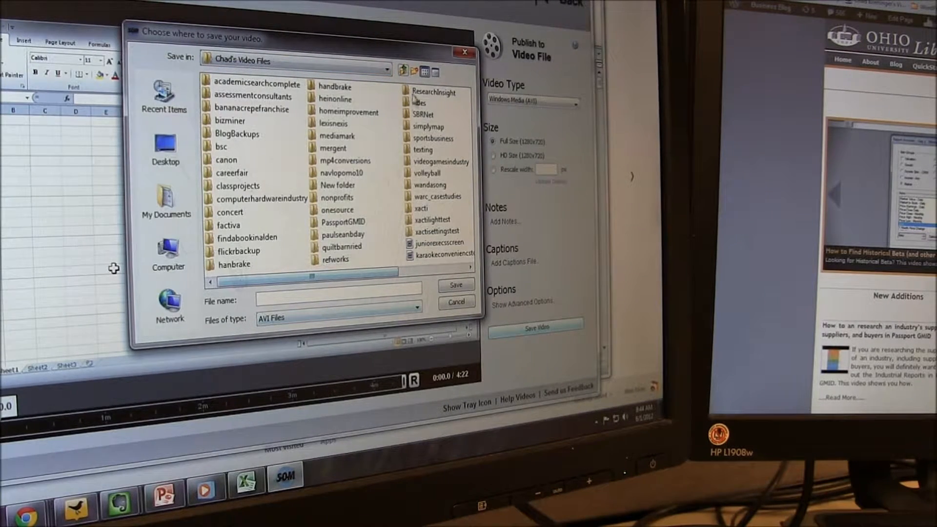
pyautogui.click(414, 71)
pyautogui.write('datastream')
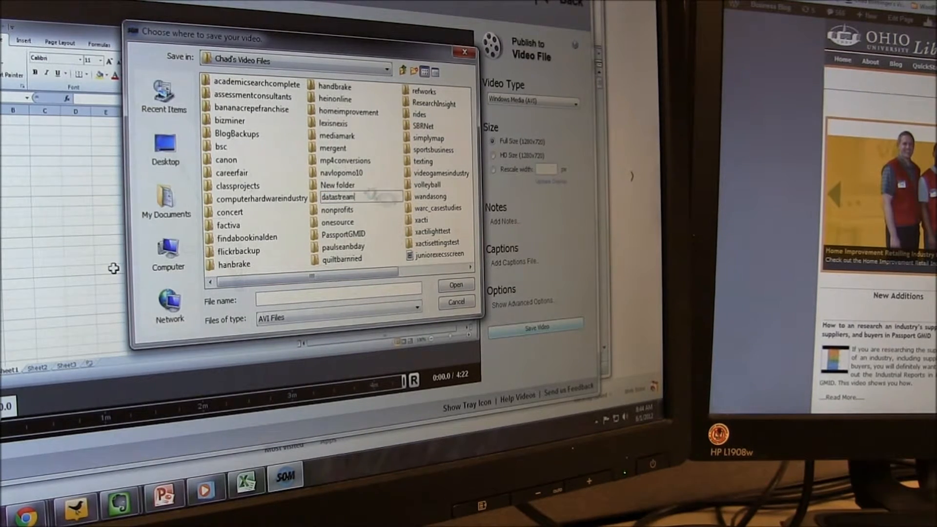
pyautogui.press('Return')
pyautogui.press('Return')
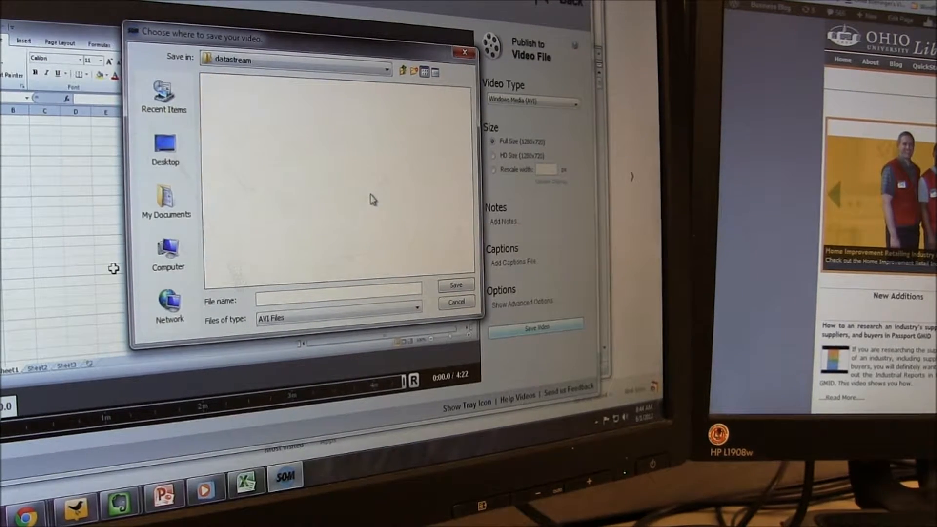
# Name the video datastreamscreencast and save it in the datastream folder.
pyautogui.click(295, 301)
pyautogui.write('s')
pyautogui.write('atastream')
pyautogui.write('screencast')
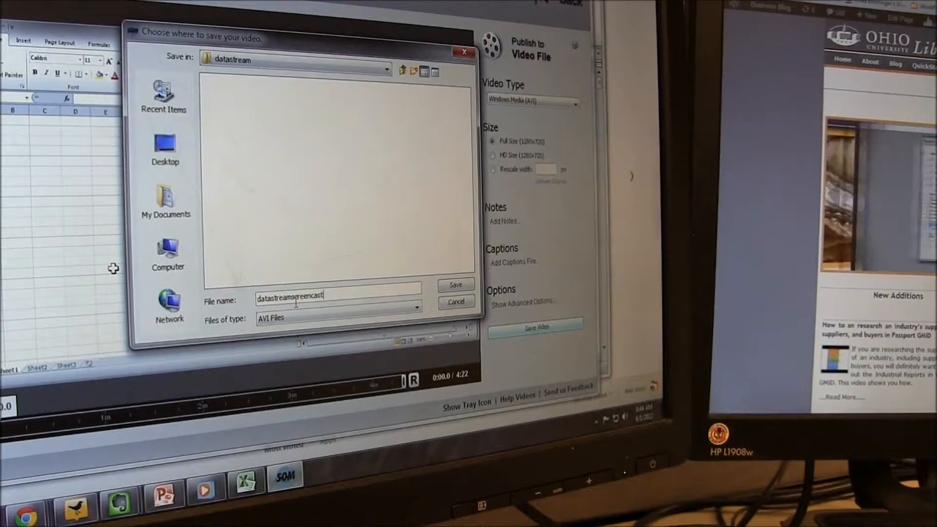
pyautogui.press('Return')
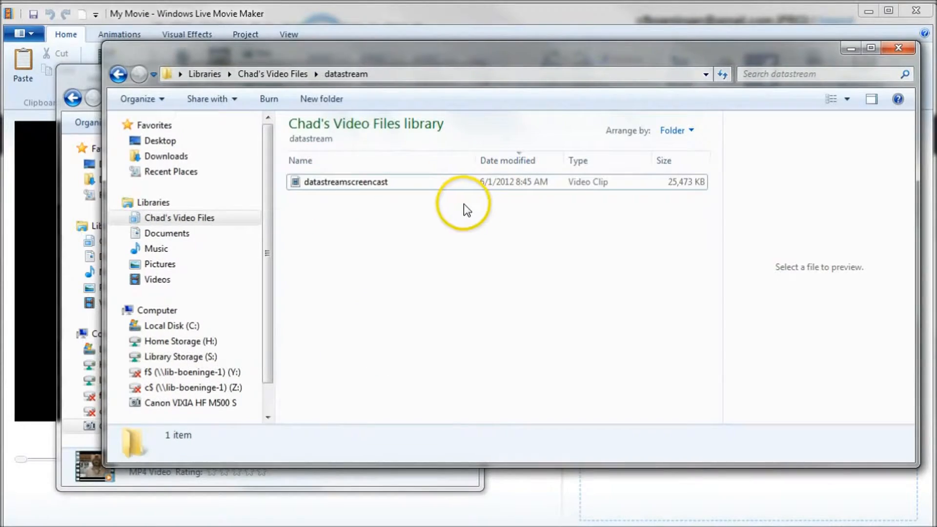
# Copy the camera clip MVI_0113.MP4 into the datastream folder in Windows Explorer.
pyautogui.click(83, 75)
pyautogui.click(253, 334)
pyautogui.moveTo(283, 335); pyautogui.dragTo(598, 274)
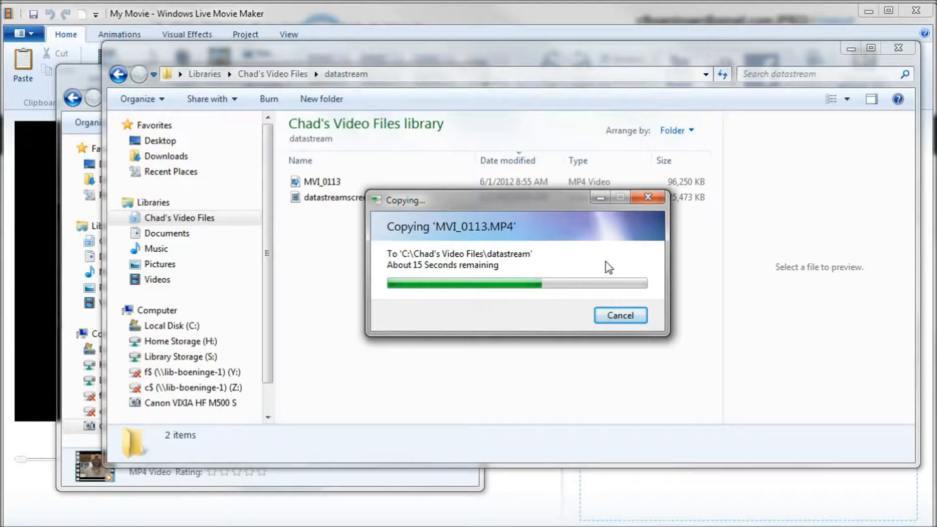
pyautogui.click(373, 214)
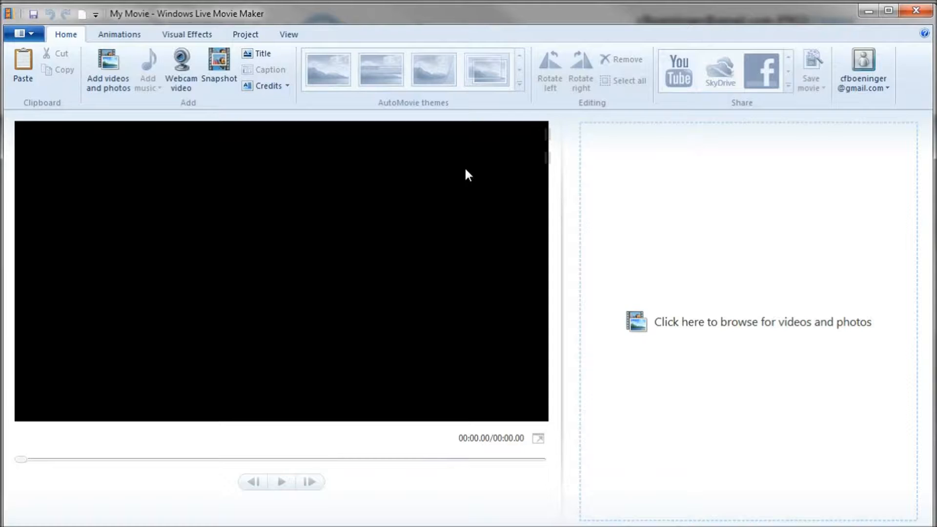
# Add both MVI_0113 and datastreamscreencast from the datastream folder to the Windows Live Movie Maker storyboard.
pyautogui.hotkey('alt', 'Tab')
pyautogui.click(302, 225)
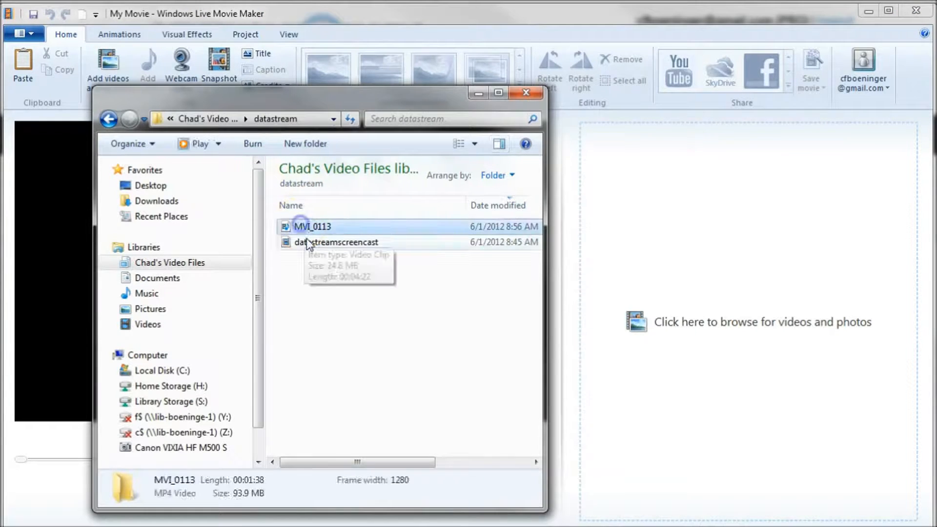
pyautogui.keyDown('shift'); pyautogui.click(307, 242); pyautogui.keyUp('shift')
pyautogui.moveTo(305, 238); pyautogui.dragTo(710, 225)
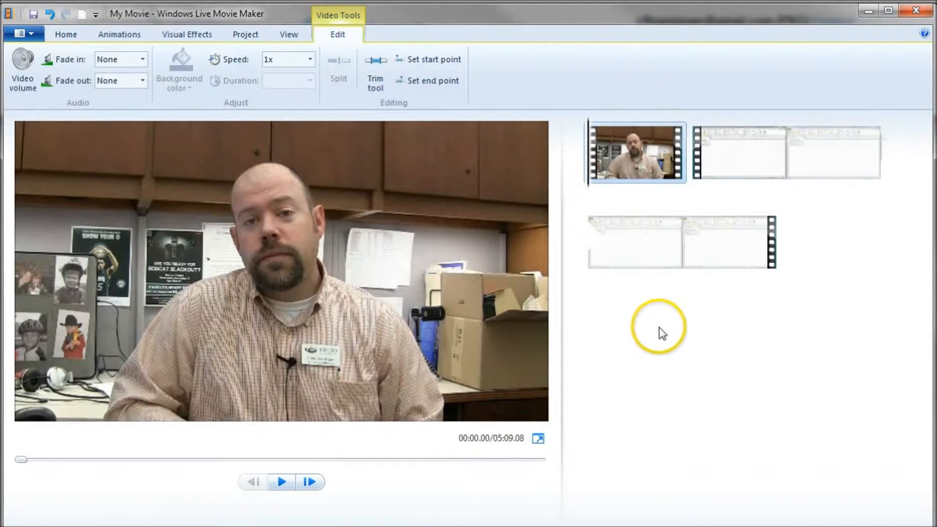
# Play the start of the presenter clip, split it at 0.77 seconds, and remove the piece before the split.
pyautogui.click(282, 482)
pyautogui.click(280, 482)
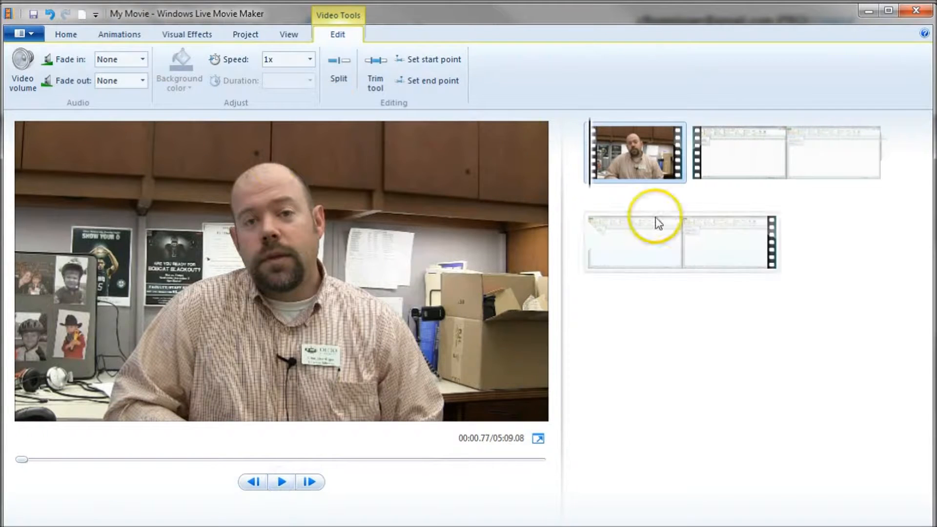
pyautogui.click(335, 77)
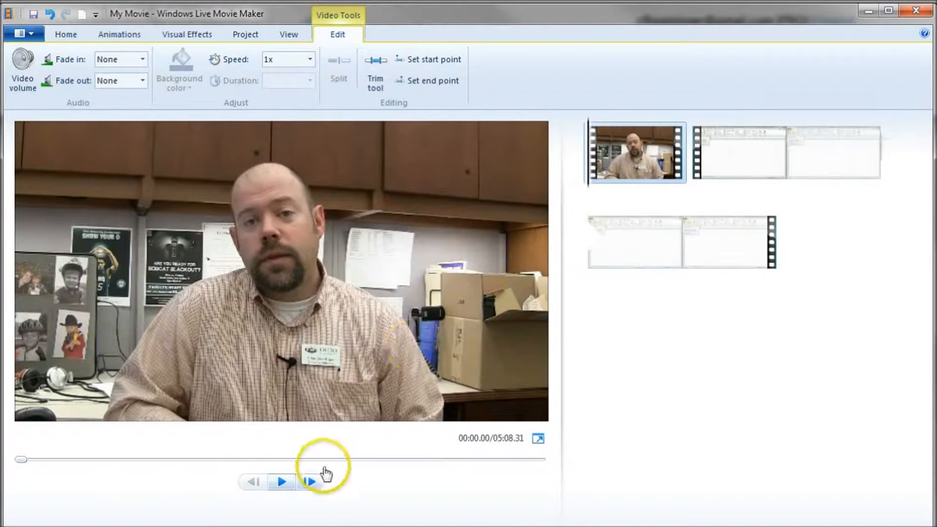
# Play the presenter clip a few seconds further, split it where it is paused, and delete the opening piece.
pyautogui.click(281, 481)
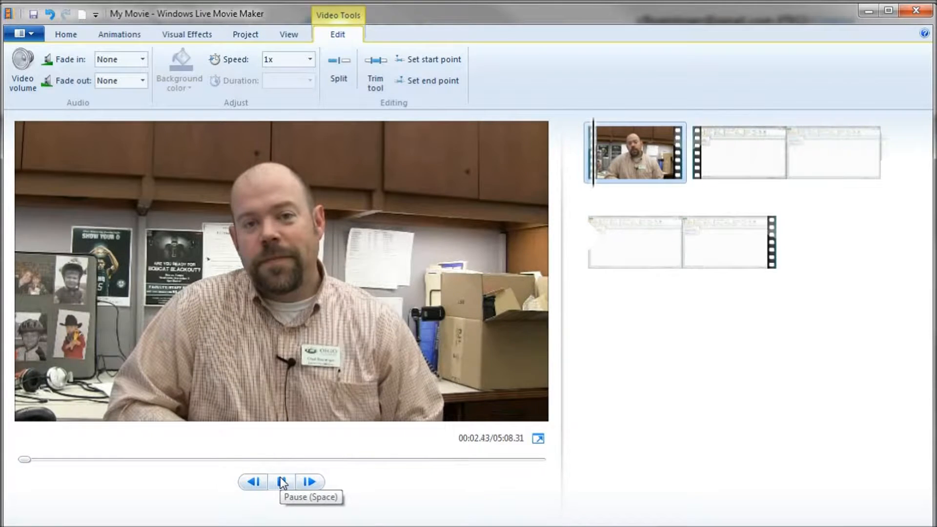
pyautogui.click(281, 482)
pyautogui.click(338, 68)
pyautogui.click(666, 164)
pyautogui.press('Delete')
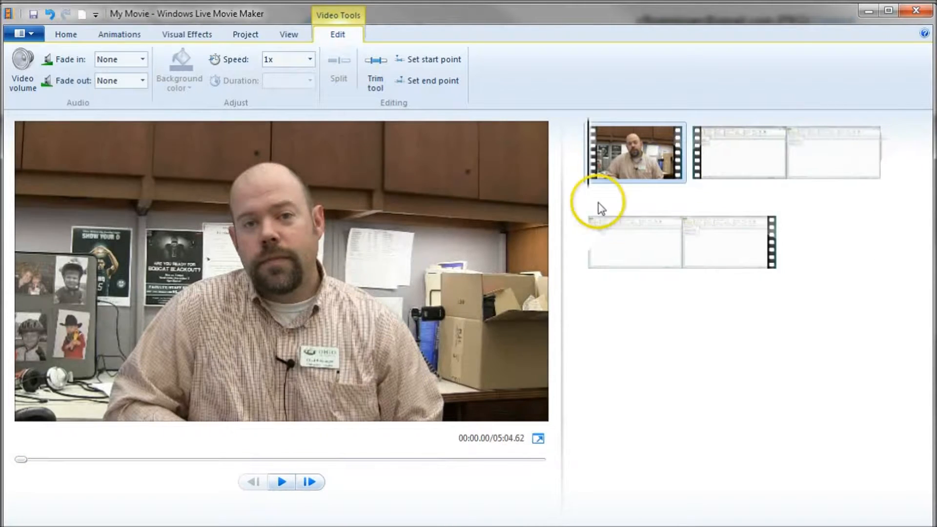
# Split off and delete another short piece at the start of the presenter clip, and play back the trimmed beginning.
pyautogui.click(281, 481)
pyautogui.click(282, 481)
pyautogui.click(341, 63)
pyautogui.click(467, 171)
pyautogui.click(612, 163)
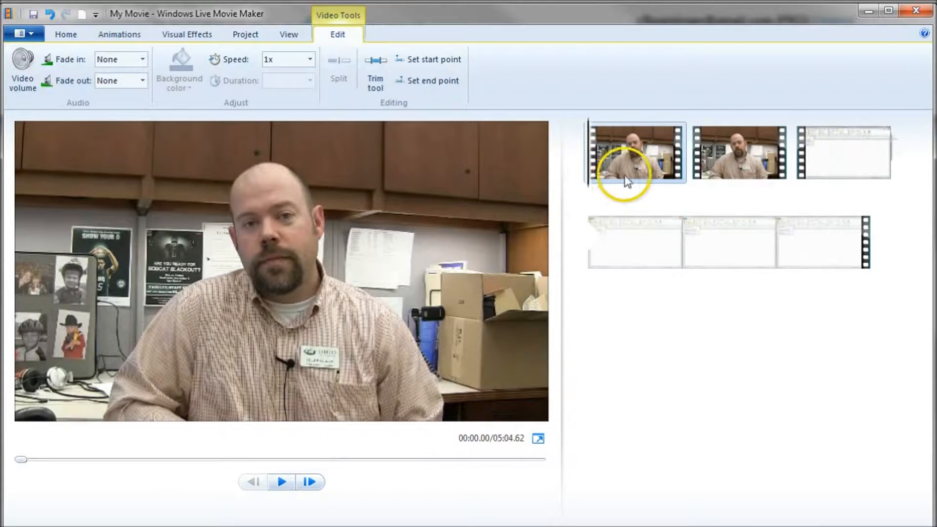
pyautogui.press('Delete')
pyautogui.click(280, 481)
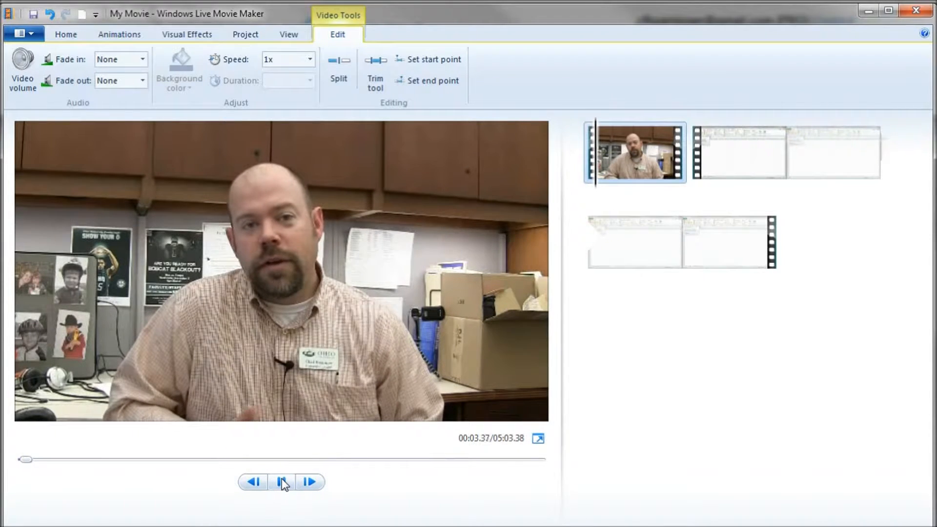
# Split the presenter clip at 30.42 seconds, where the introduction ends, and move the second piece after the screencast.
pyautogui.click(282, 481)
pyautogui.moveTo(596, 183); pyautogui.dragTo(621, 186)
pyautogui.click(283, 482)
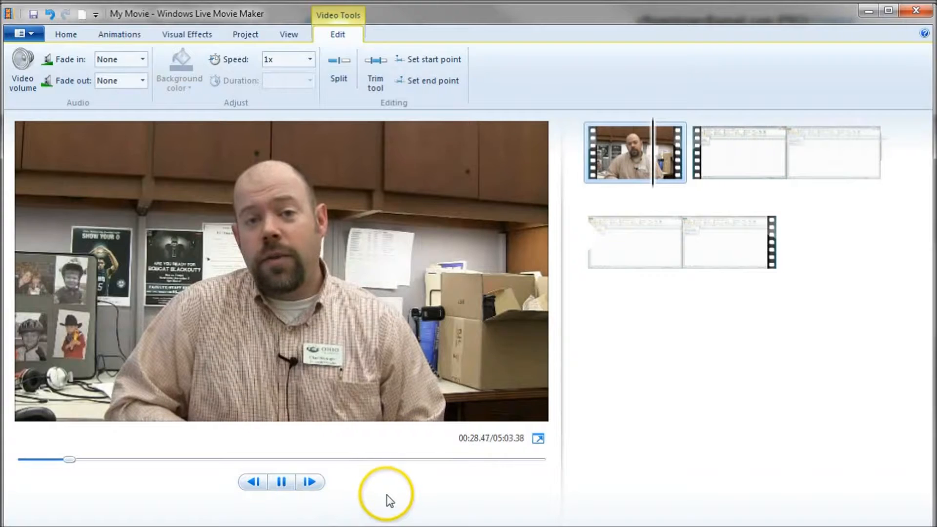
pyautogui.click(283, 481)
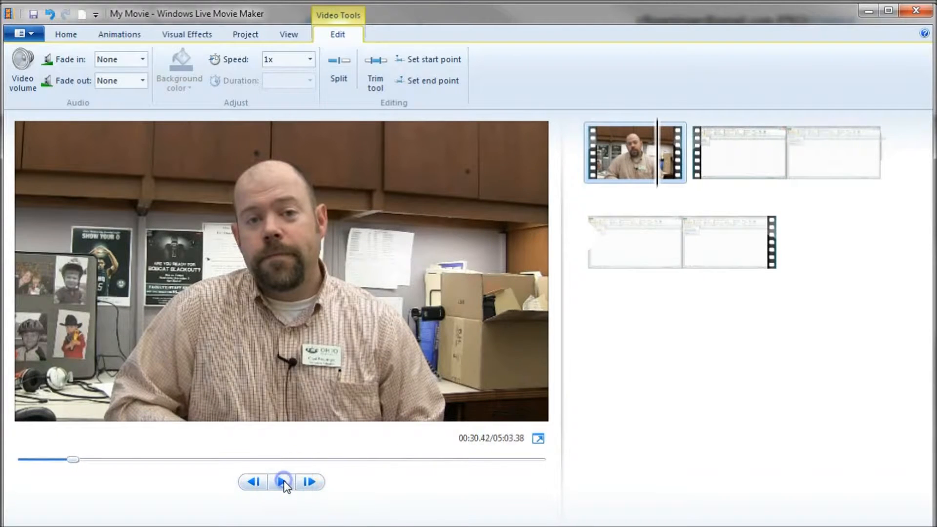
pyautogui.click(341, 72)
pyautogui.moveTo(719, 163); pyautogui.dragTo(901, 259)
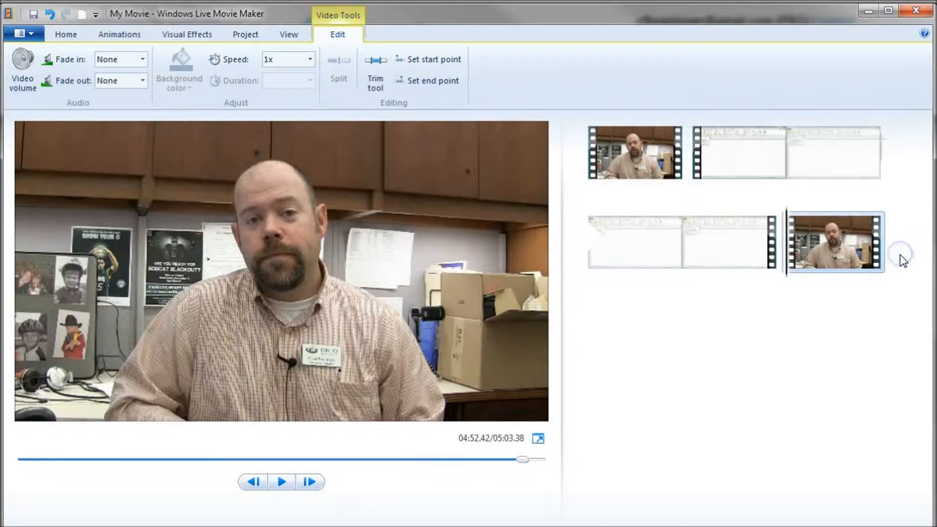
# Play the start of the closing presenter clip, split it at 04:53.07, and delete the short piece before the split.
pyautogui.click(282, 482)
pyautogui.click(282, 481)
pyautogui.click(787, 262)
pyautogui.click(282, 481)
pyautogui.click(282, 481)
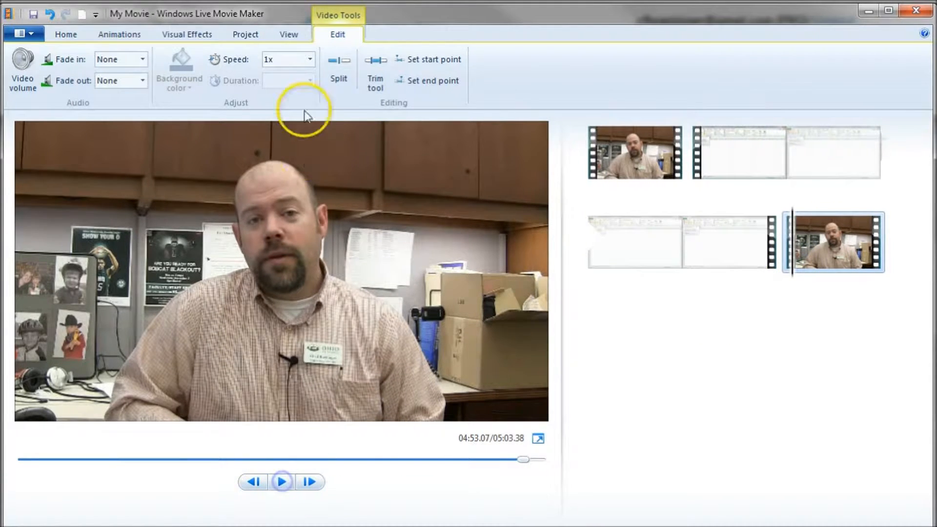
pyautogui.click(341, 68)
pyautogui.click(826, 230)
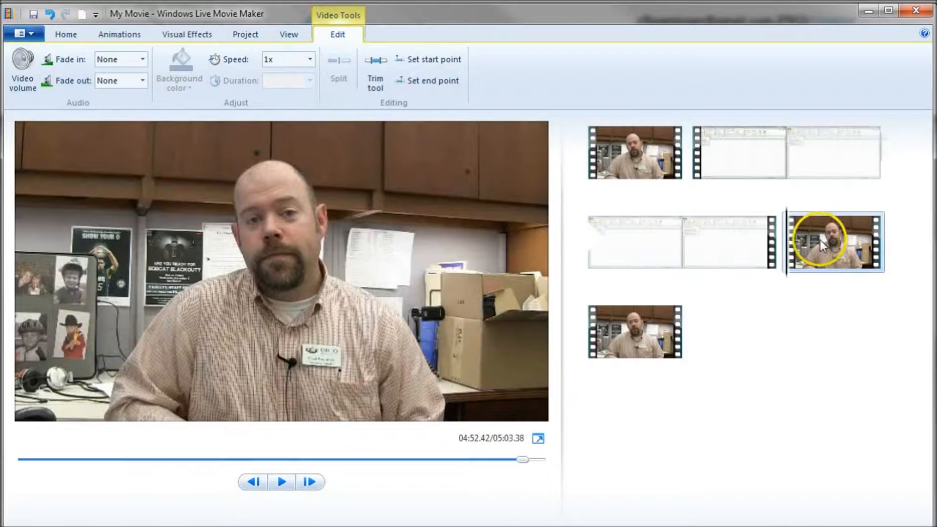
pyautogui.press('Delete')
# Find where the presenter stops speaking in the closing clip, split it at 04:58.93, and delete the remainder.
pyautogui.click(282, 481)
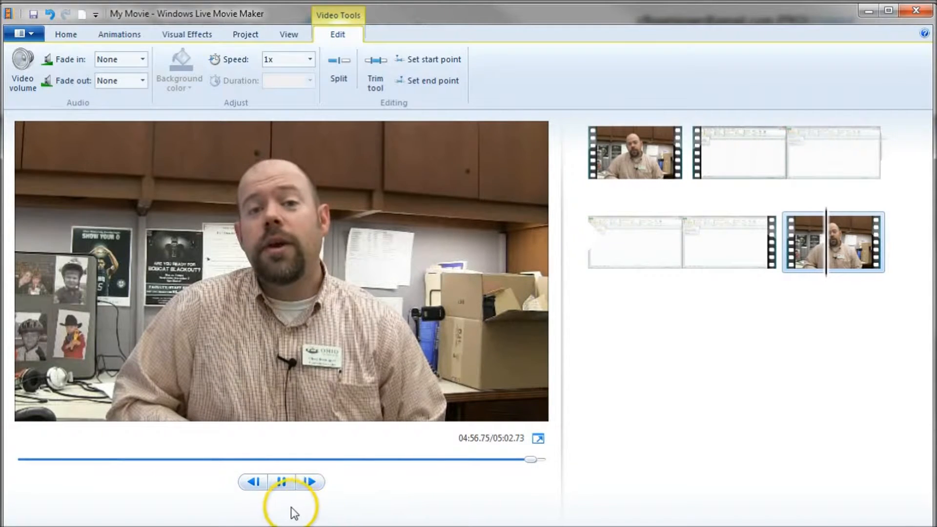
pyautogui.click(282, 482)
pyautogui.click(868, 252)
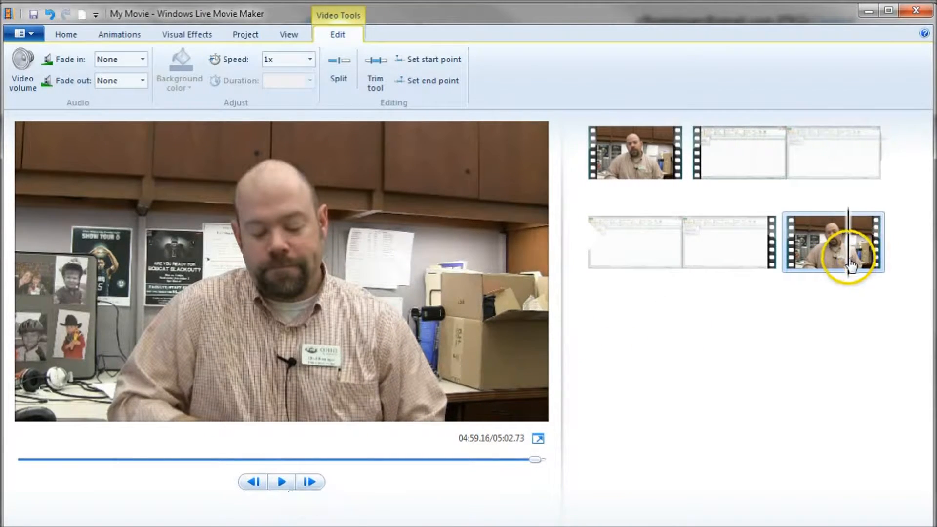
pyautogui.click(282, 482)
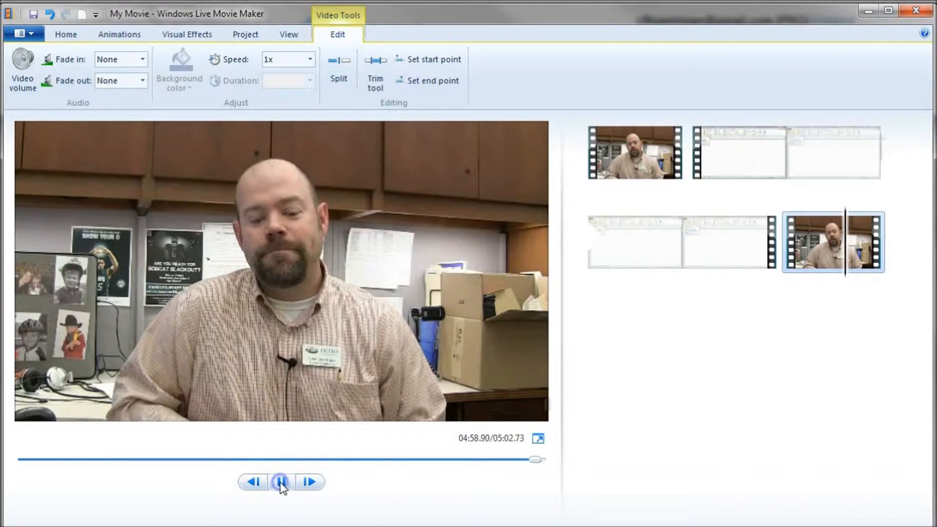
pyautogui.click(282, 483)
pyautogui.click(840, 272)
pyautogui.click(836, 271)
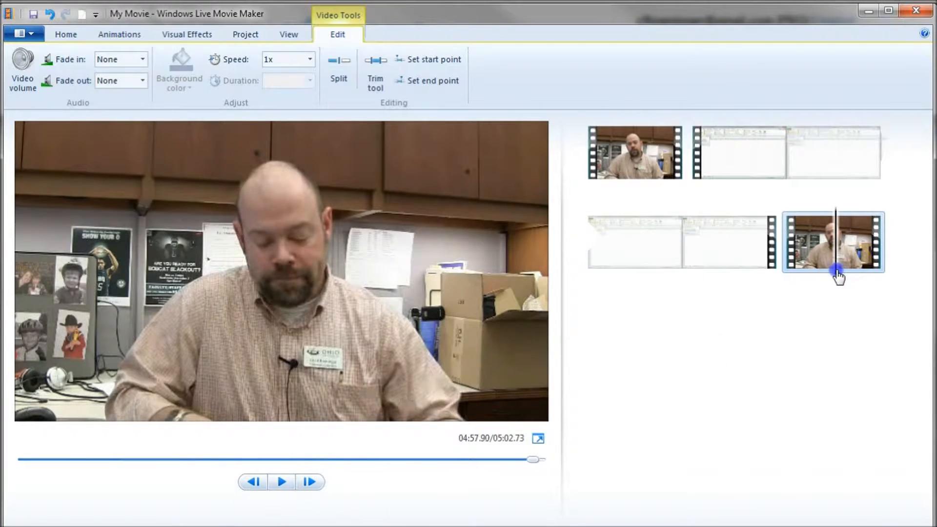
pyautogui.click(279, 482)
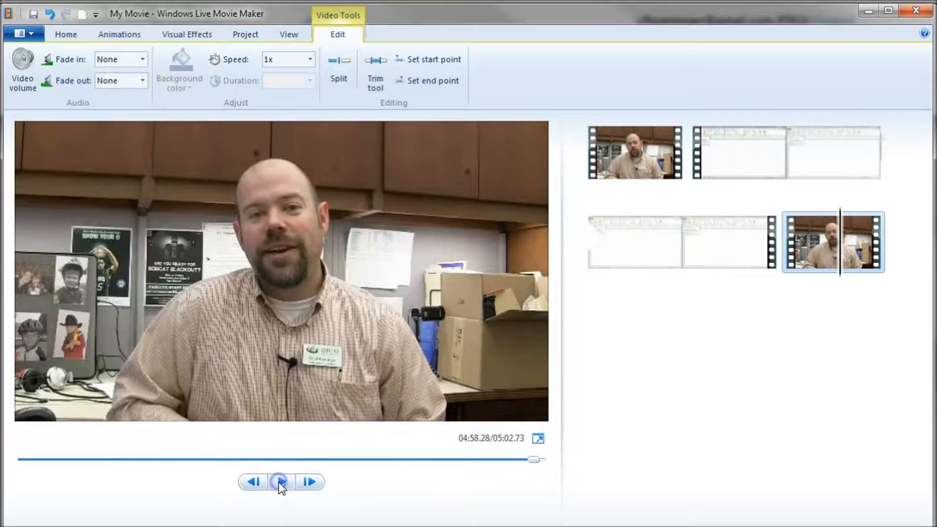
pyautogui.click(280, 483)
pyautogui.click(843, 266)
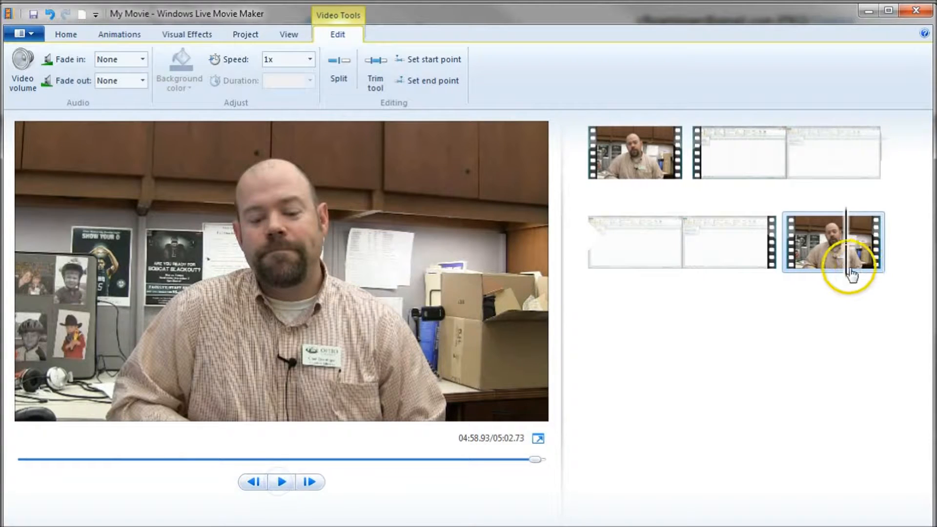
pyautogui.click(337, 70)
pyautogui.press('Delete')
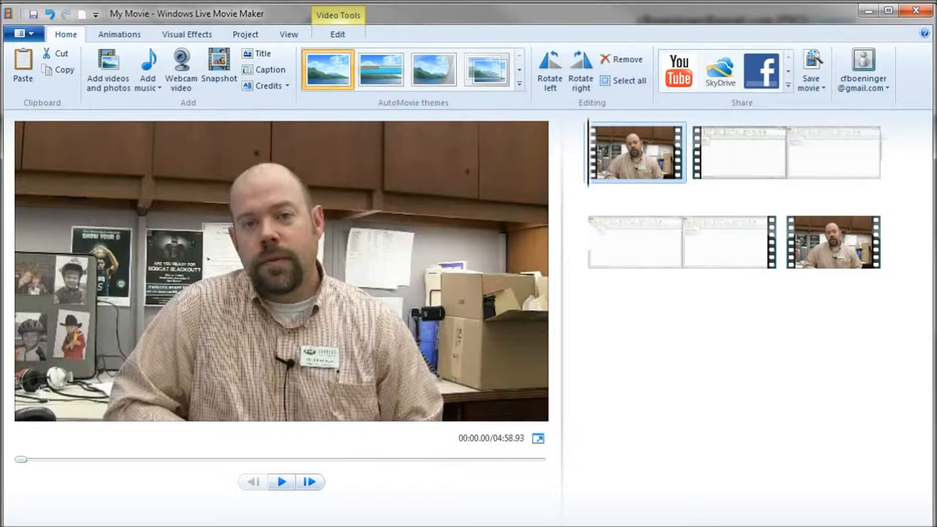
# Switch to Evernote and copy the presenter's name, job title and library lines from the Video cuts and pastes note.
pyautogui.moveTo(273, 526)
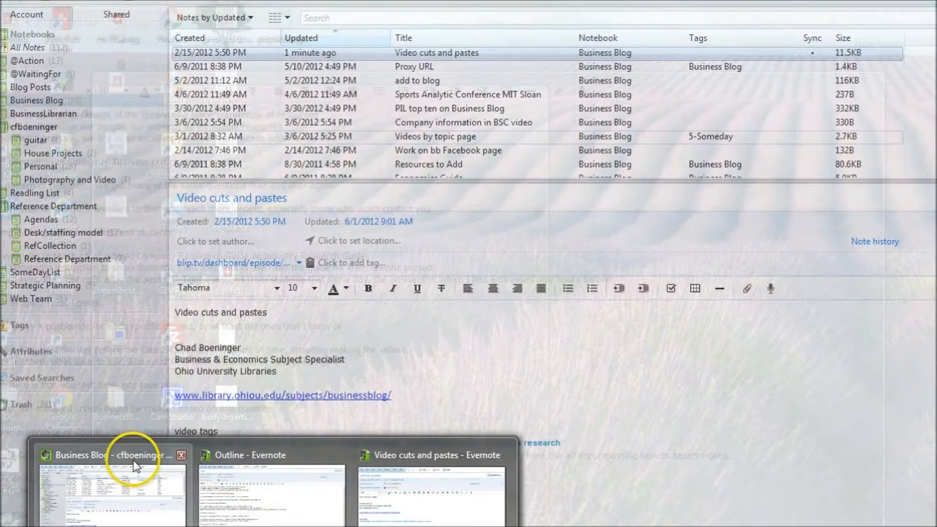
pyautogui.click(135, 465)
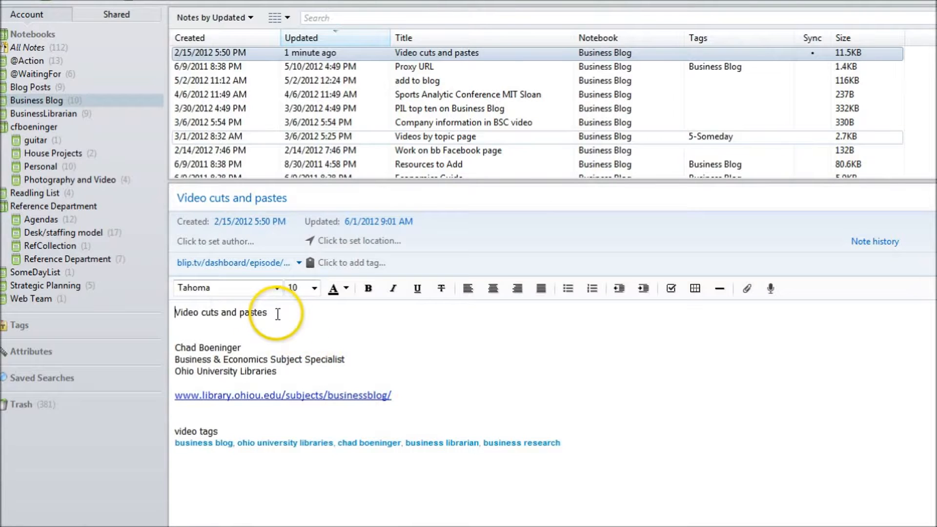
pyautogui.moveTo(276, 371); pyautogui.dragTo(178, 349)
pyautogui.hotkey('ctrl', 'c')
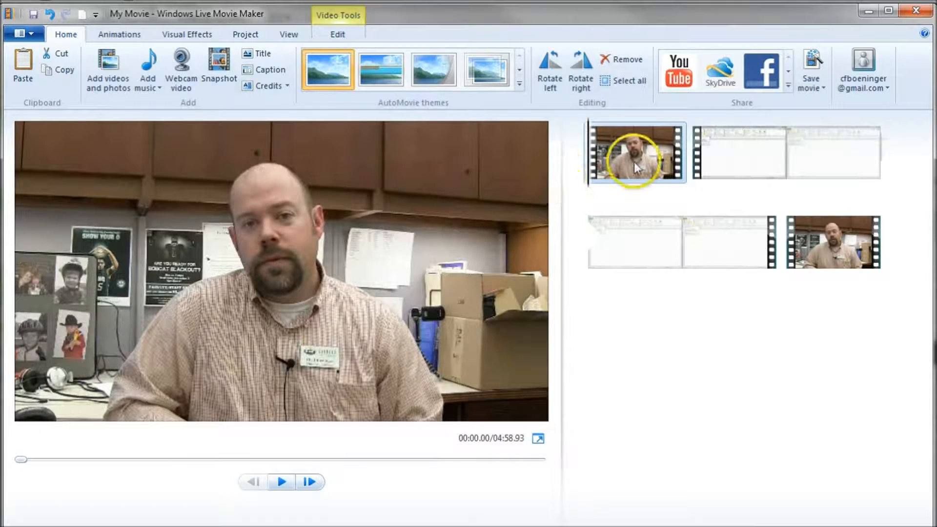
# Back in Movie Maker, add a caption at the movie's start with the copied presenter details and lower it in the frame.
pyautogui.click(259, 68)
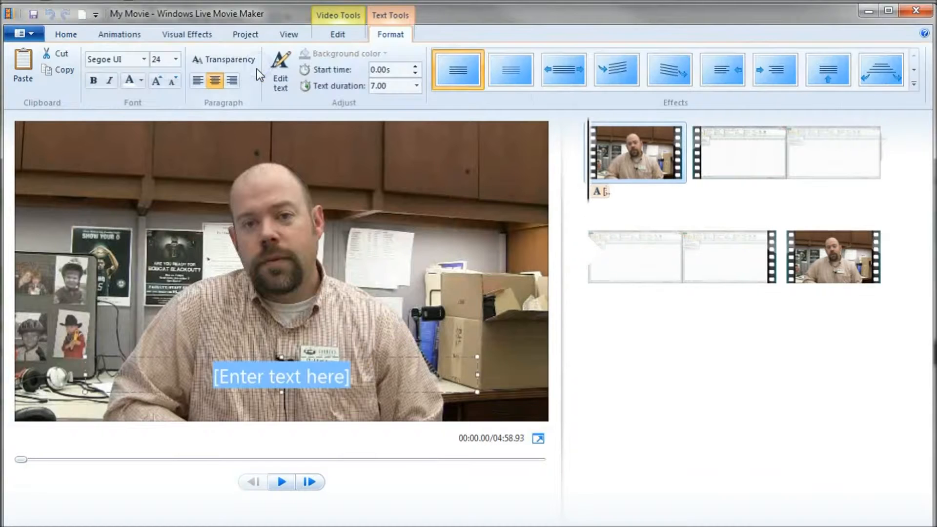
pyautogui.hotkey('ctrl', 'v')
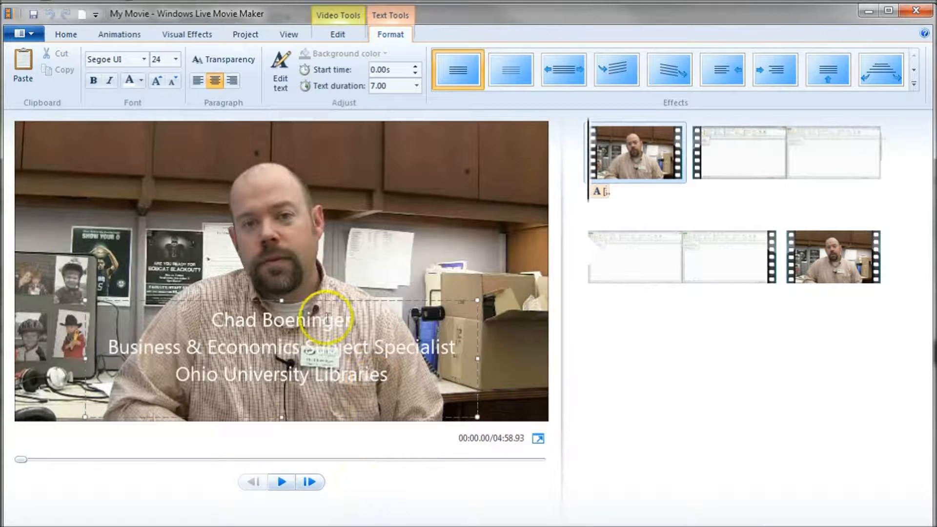
pyautogui.moveTo(282, 300); pyautogui.dragTo(282, 326)
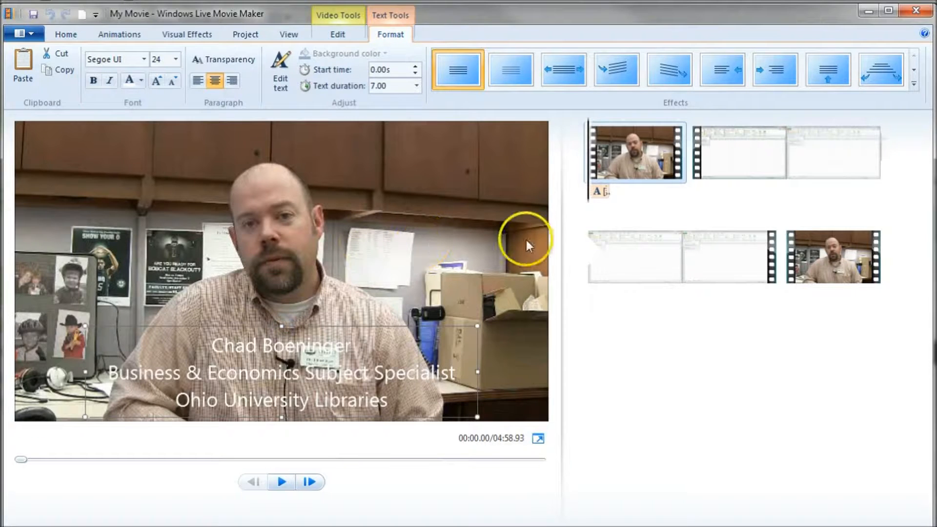
# Set the opening caption's text duration to 3.00 seconds with the second text effect, and preview it.
pyautogui.click(418, 86)
pyautogui.click(388, 128)
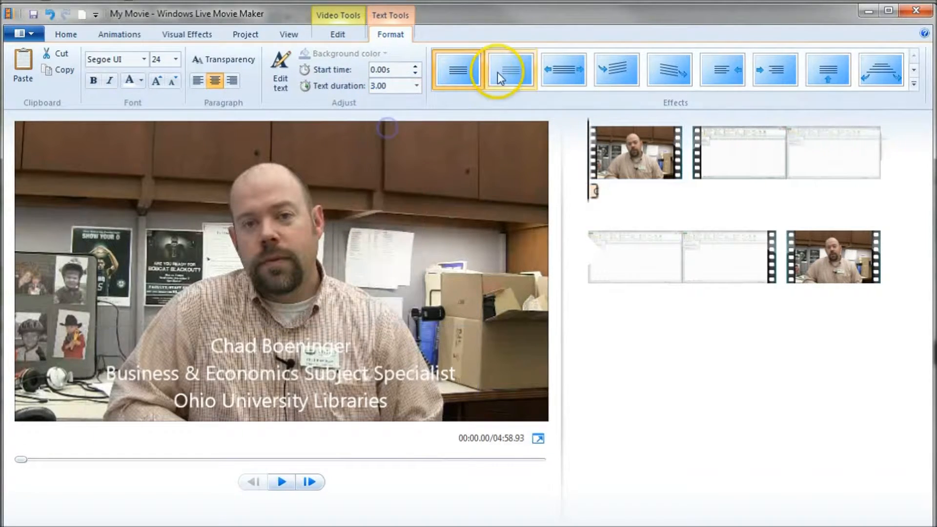
pyautogui.click(505, 76)
pyautogui.click(281, 482)
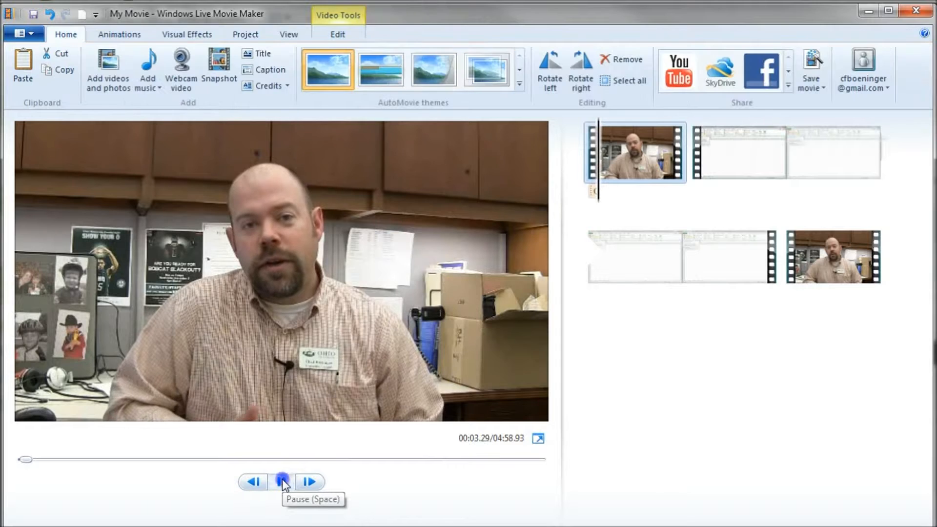
pyautogui.click(282, 482)
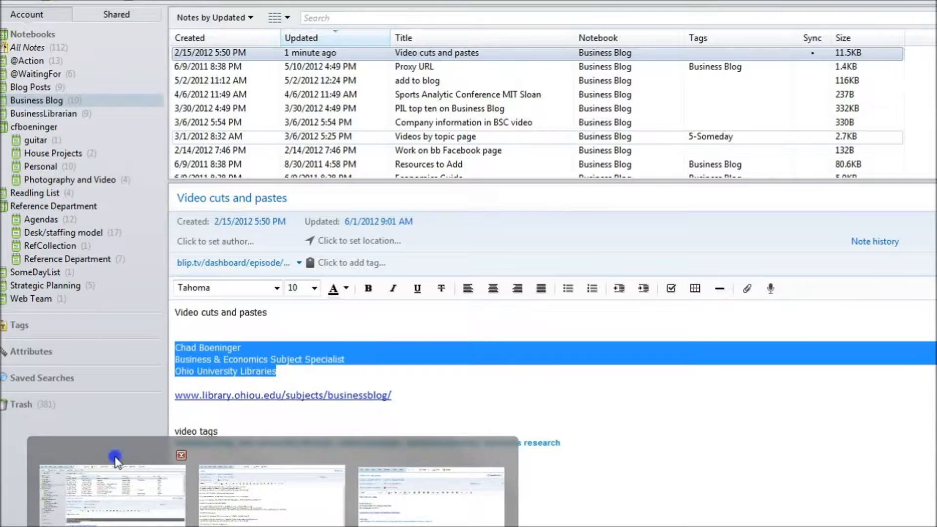
pyautogui.click(119, 508)
pyautogui.moveTo(403, 395); pyautogui.dragTo(191, 398)
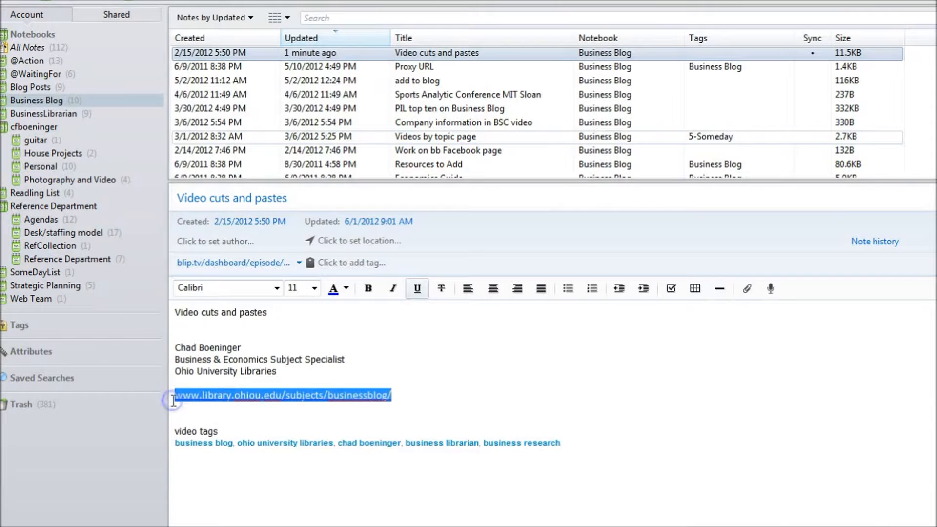
pyautogui.hotkey('alt', 'Tab')
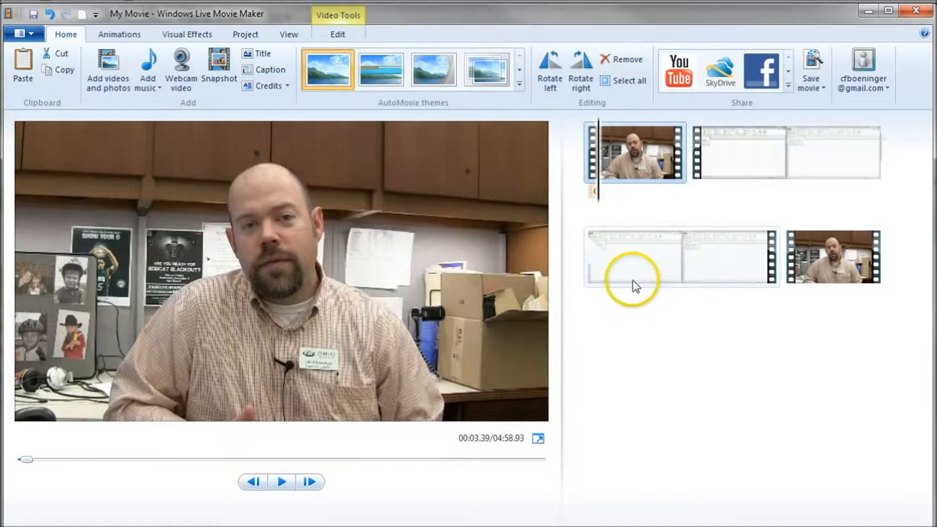
pyautogui.click(807, 243)
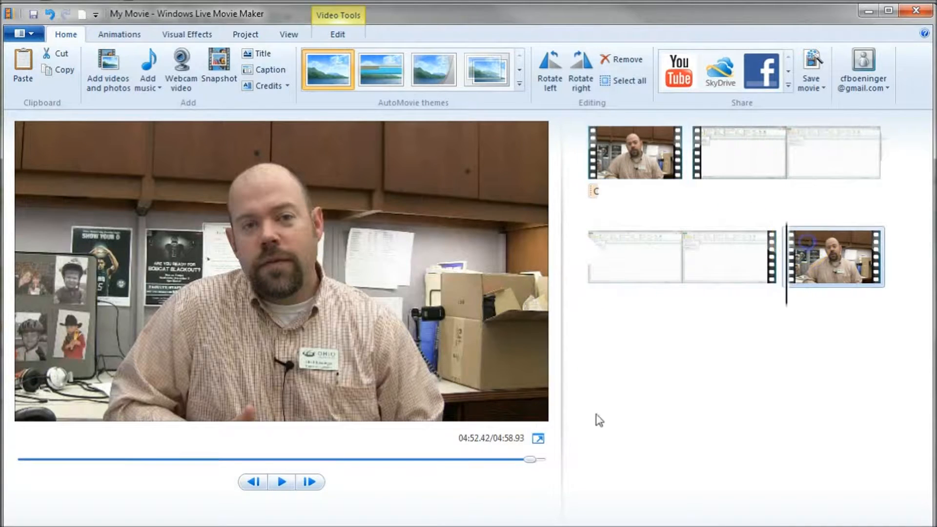
pyautogui.moveTo(785, 299); pyautogui.dragTo(832, 299)
pyautogui.click(282, 482)
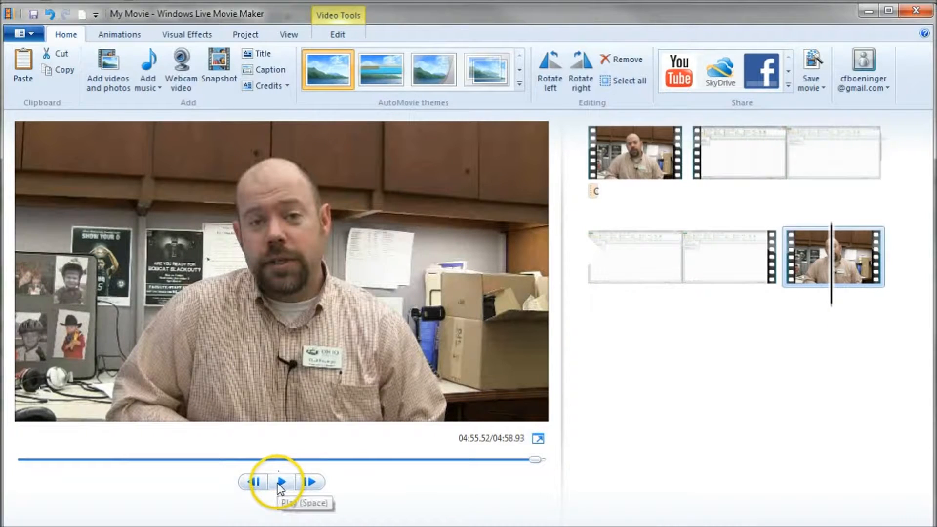
pyautogui.click(281, 481)
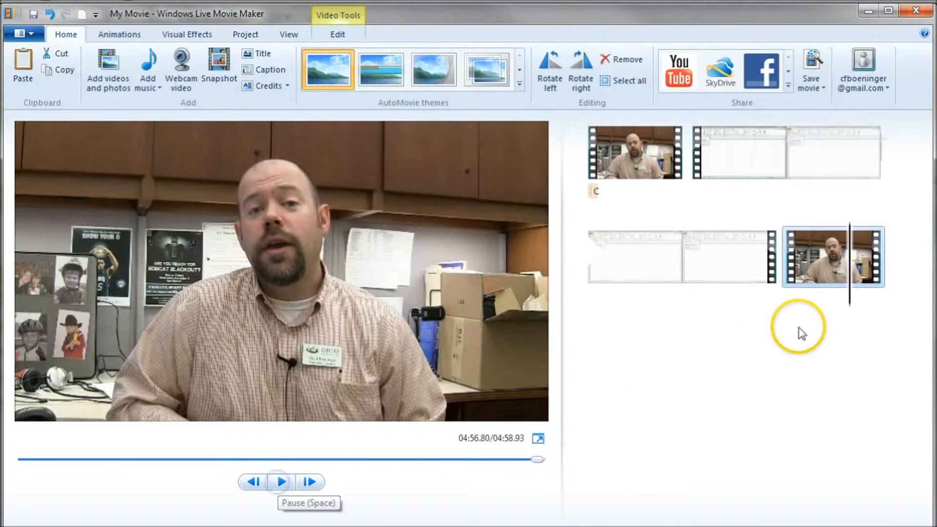
pyautogui.moveTo(848, 305); pyautogui.dragTo(812, 299)
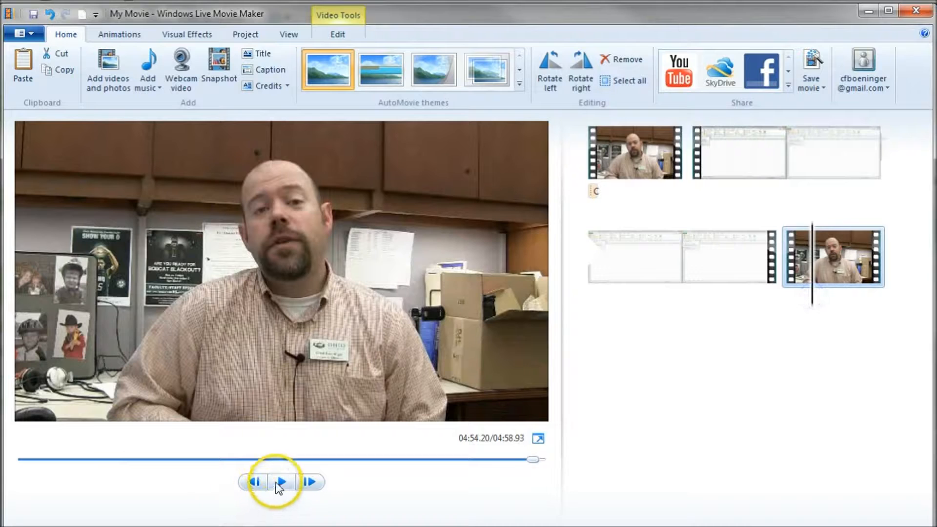
pyautogui.click(282, 481)
pyautogui.click(281, 482)
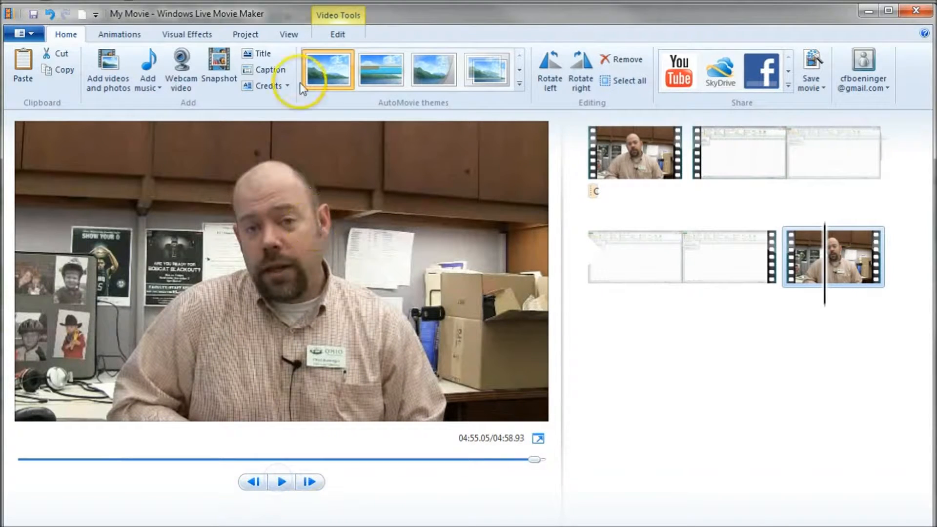
pyautogui.click(268, 69)
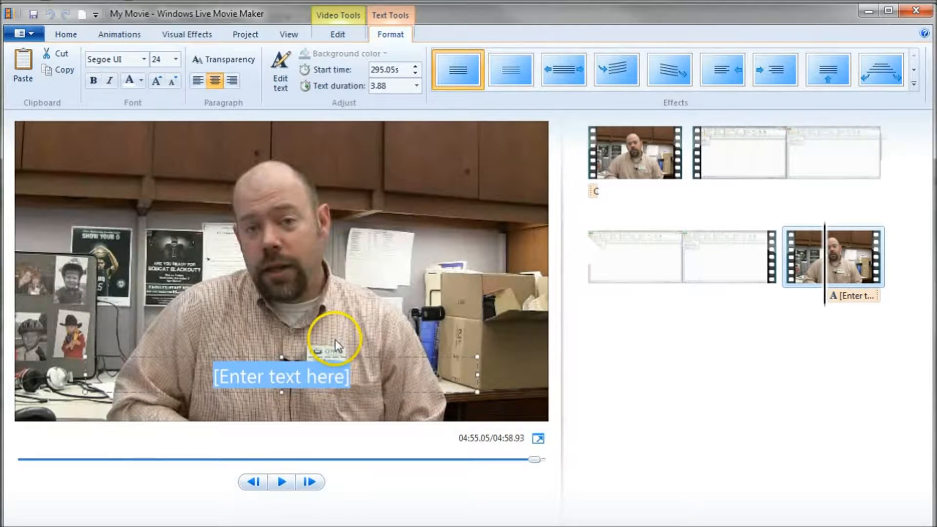
pyautogui.write('www.library.ohiou.edu/subjects/businessblog/')
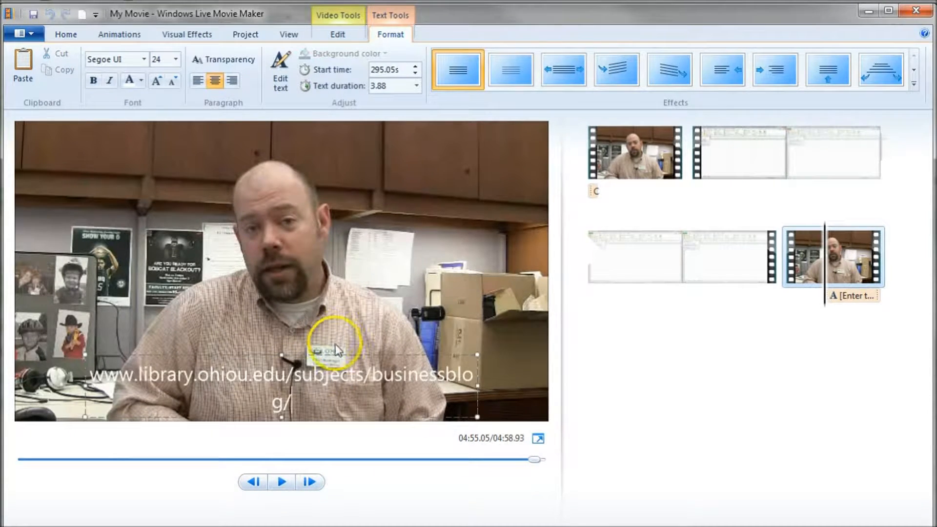
# Set the web address caption's font size to 18 and move it lower in the frame.
pyautogui.click(175, 59)
pyautogui.click(164, 140)
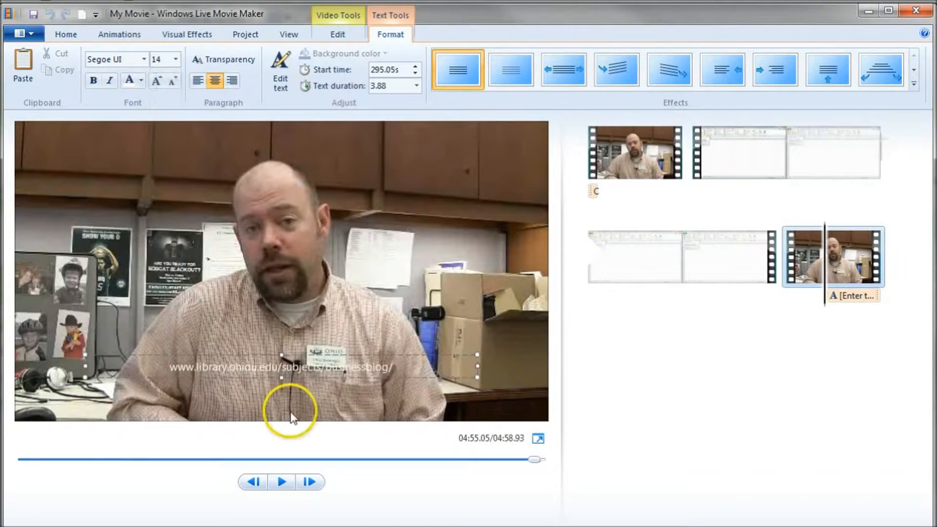
pyautogui.click(177, 59)
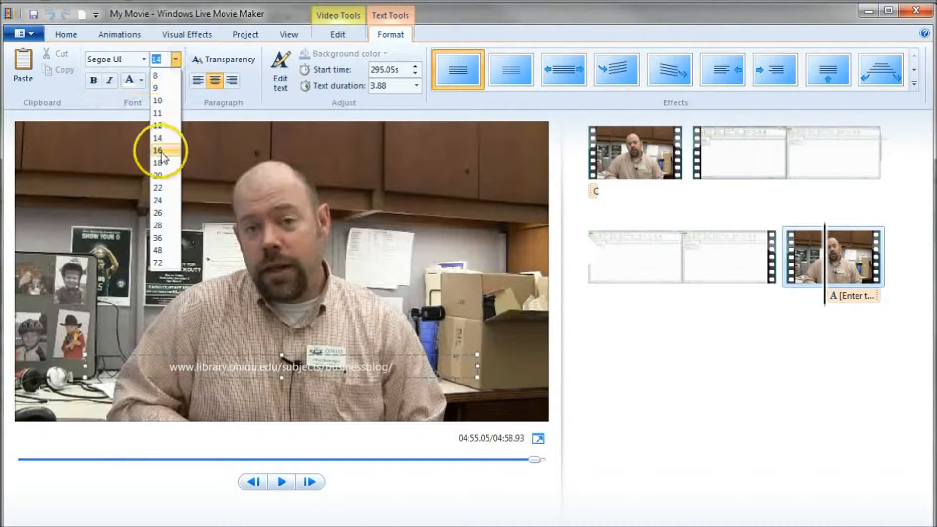
pyautogui.click(164, 163)
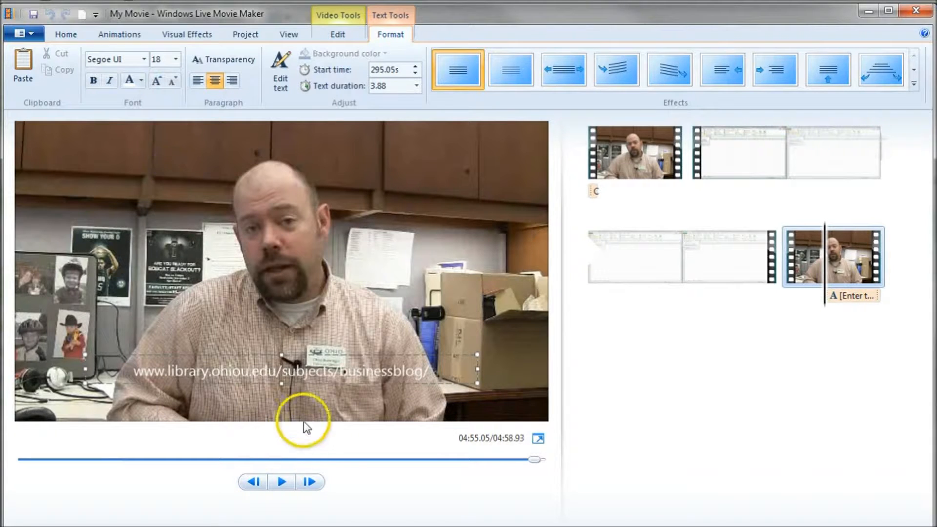
pyautogui.moveTo(286, 350); pyautogui.dragTo(290, 374)
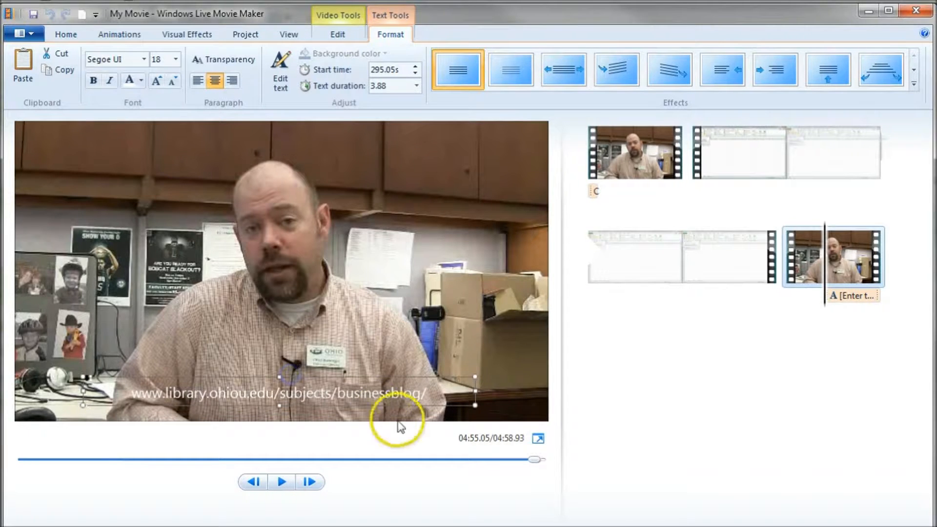
pyautogui.click(713, 320)
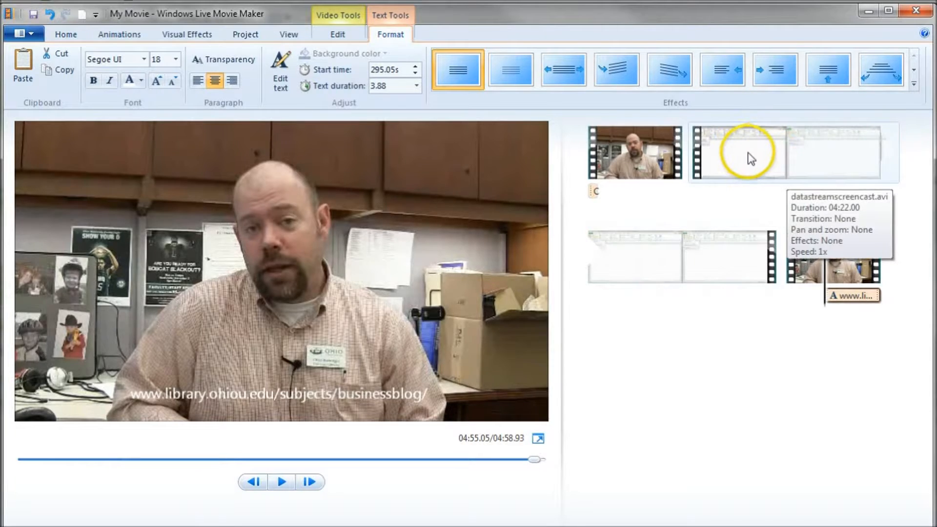
# Save the project as datastreambasics in the datastream folder of the video files library.
pyautogui.click(731, 158)
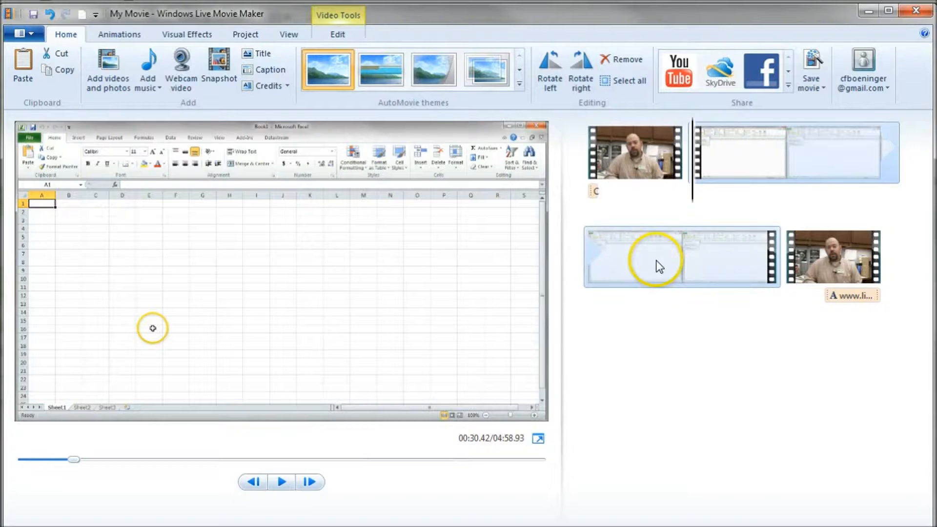
pyautogui.moveTo(656, 258)
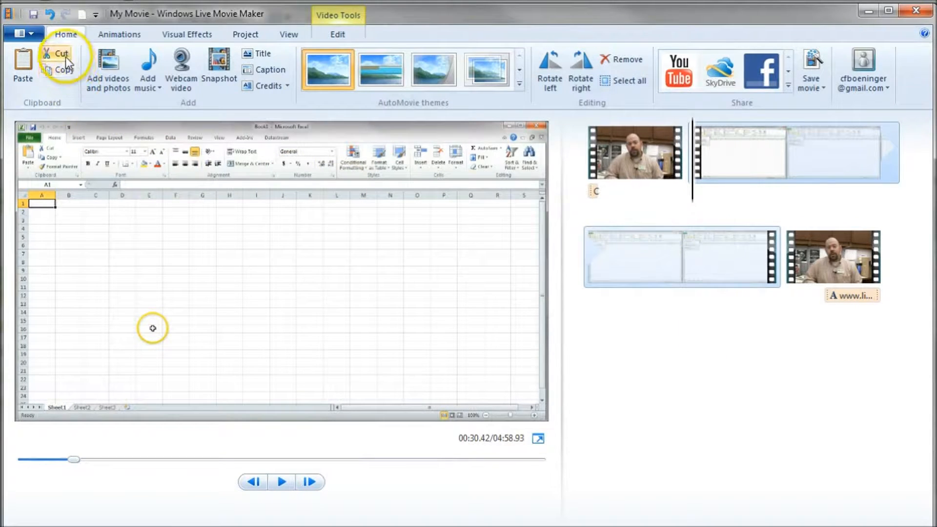
pyautogui.click(33, 15)
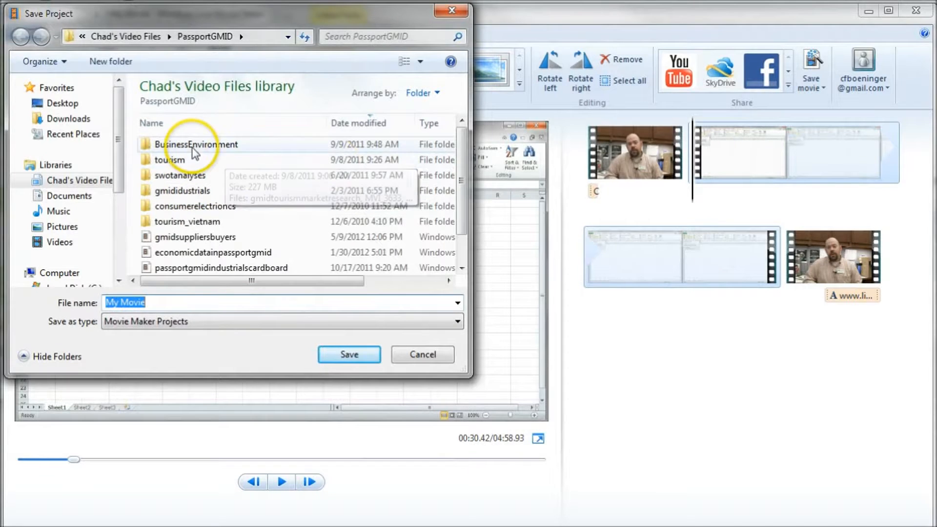
pyautogui.click(141, 36)
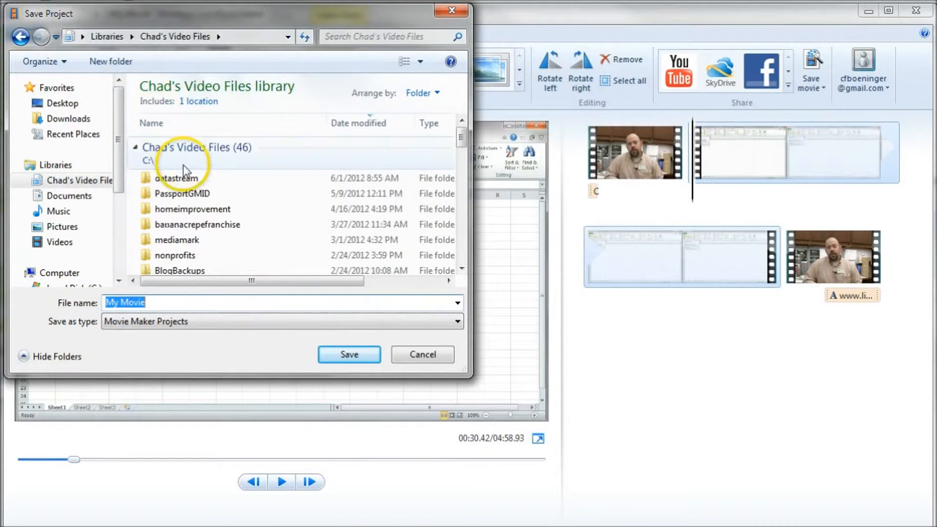
pyautogui.doubleClick(180, 180)
pyautogui.click(74, 303)
pyautogui.write('datastreambasics')
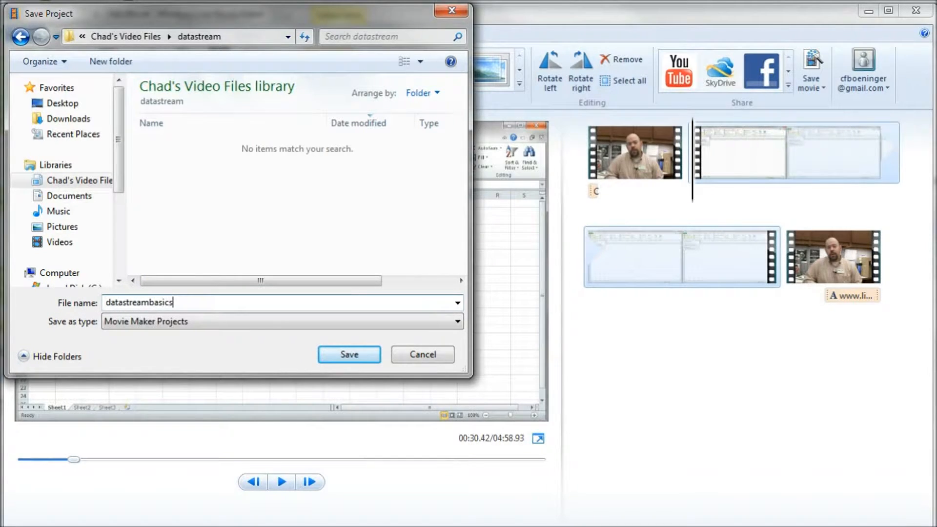
pyautogui.press('Return')
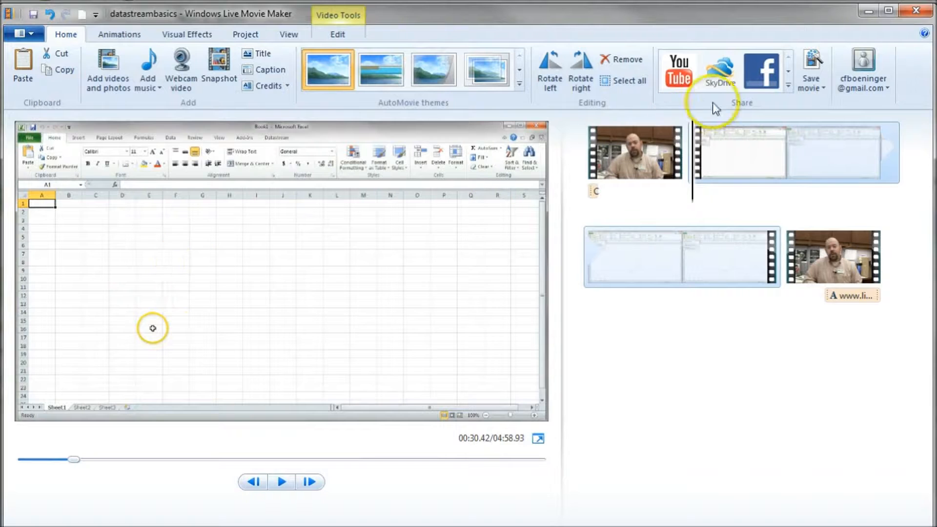
# Export the movie with the custom 1280x720 setting as the Windows Media video datastreambasics in the datastream folder.
pyautogui.click(816, 75)
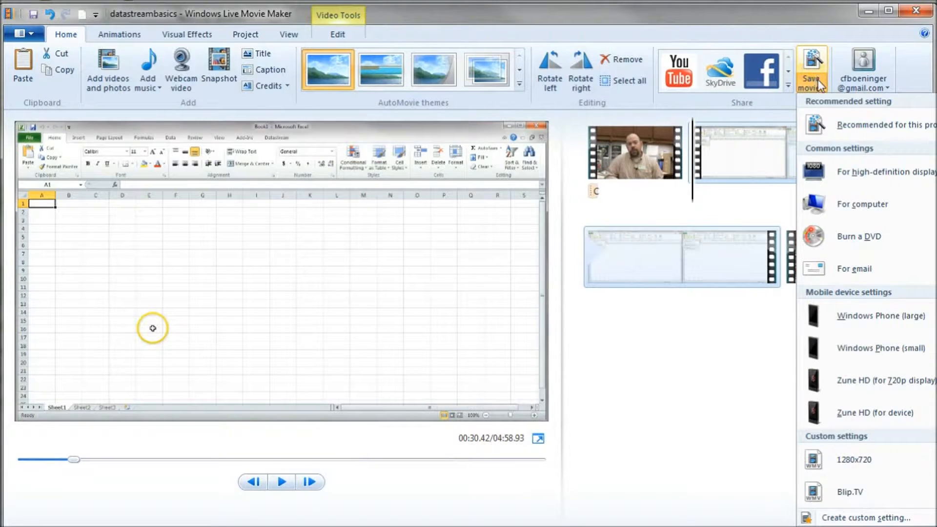
pyautogui.click(883, 466)
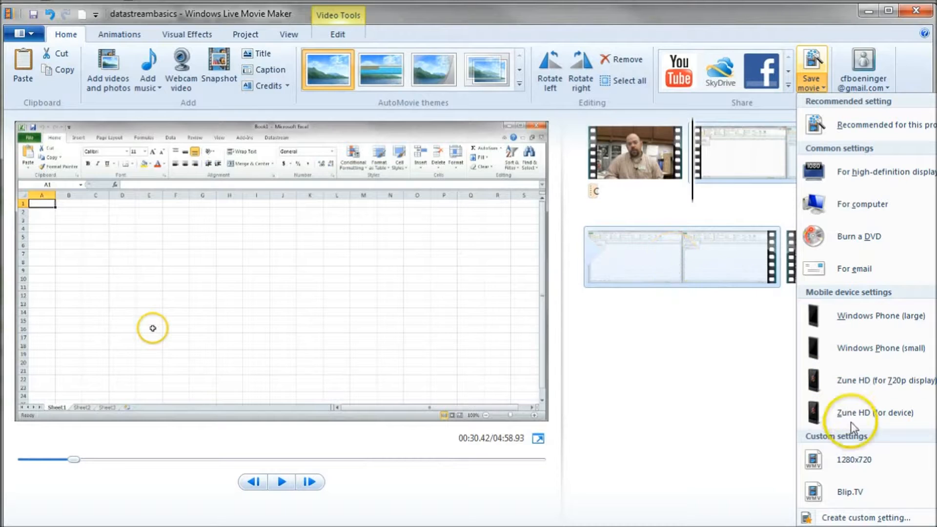
pyautogui.click(852, 462)
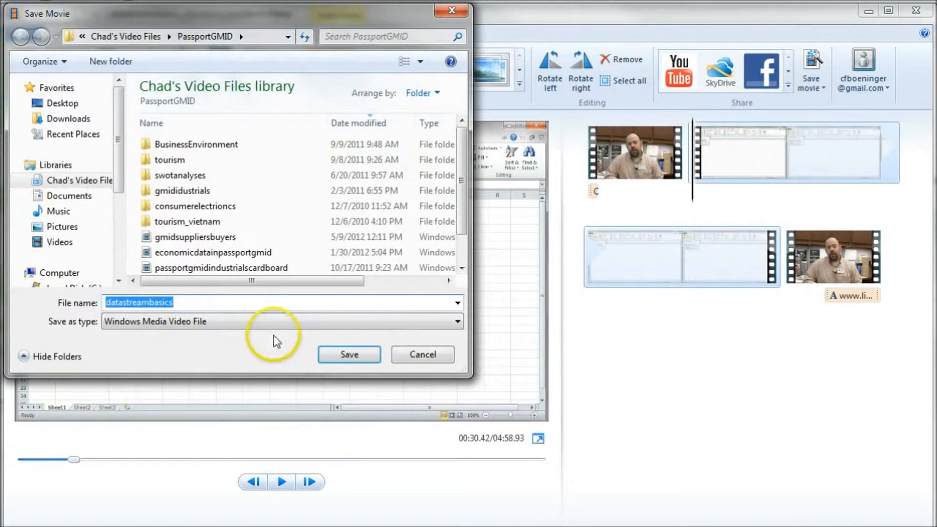
pyautogui.click(135, 39)
pyautogui.doubleClick(189, 179)
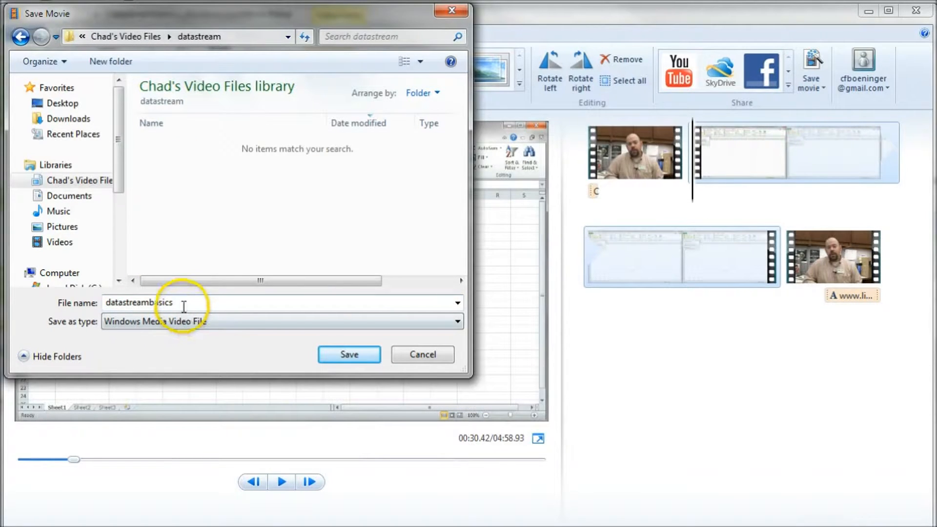
pyautogui.click(350, 355)
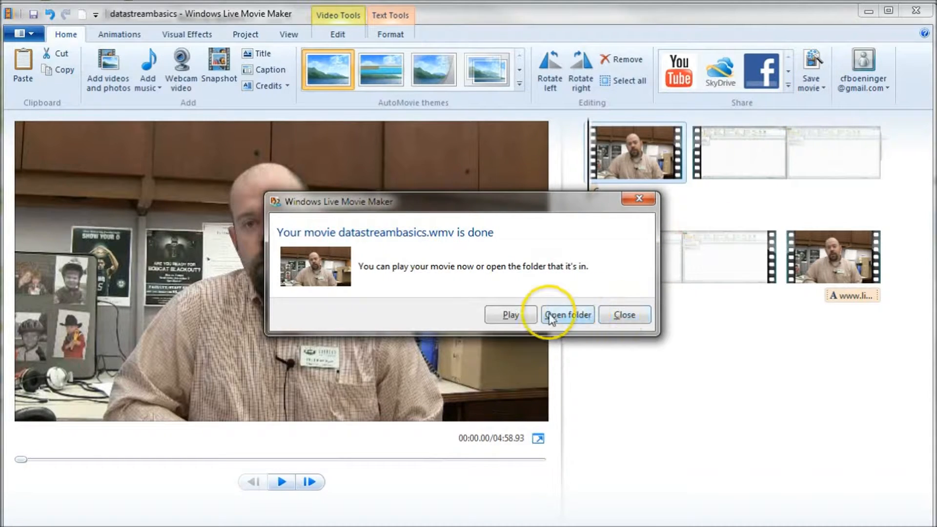
# Open the folder containing the finished movie, reposition its window, and select the datastreambasics video file.
pyautogui.click(566, 316)
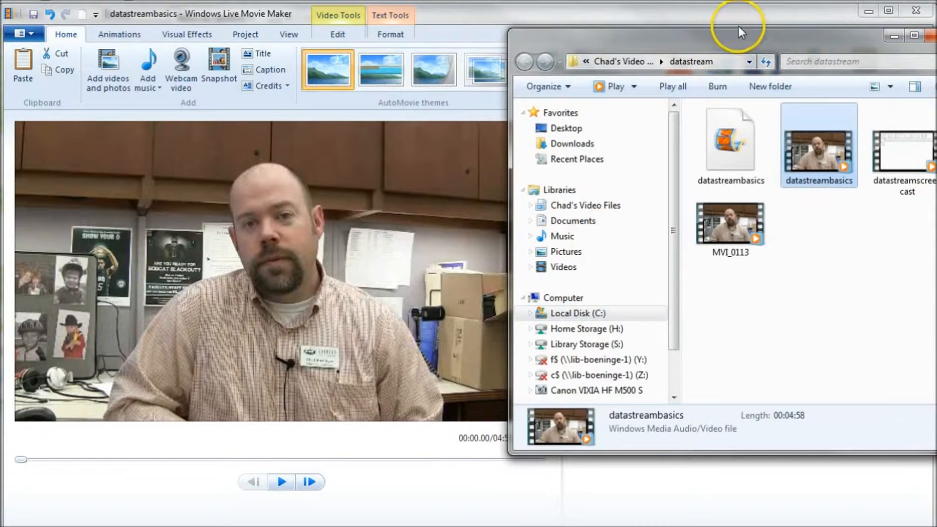
pyautogui.click(739, 23)
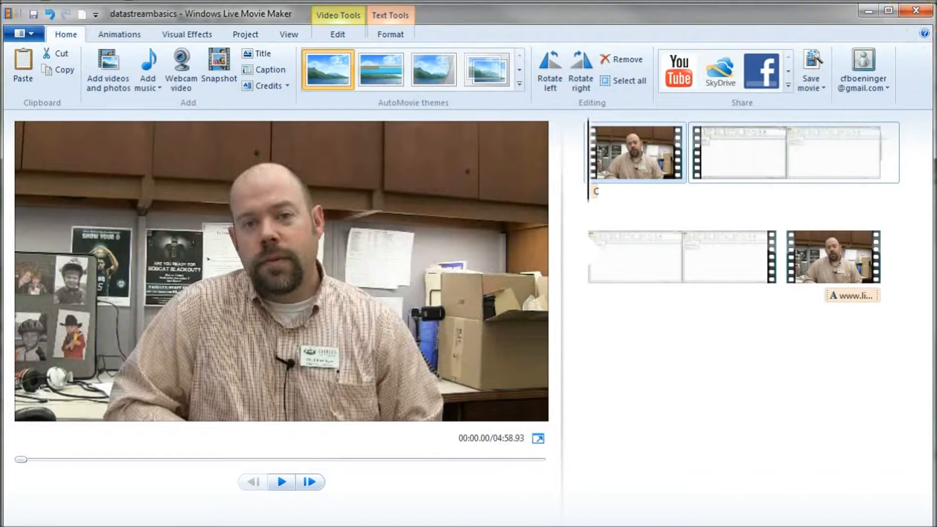
pyautogui.click(935, 124)
pyautogui.moveTo(815, 31); pyautogui.dragTo(378, 35)
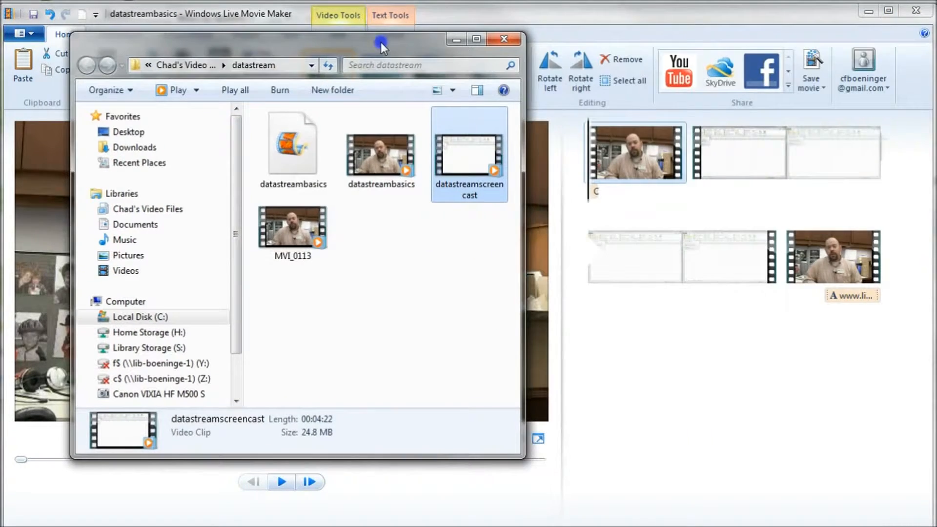
pyautogui.click(470, 167)
pyautogui.click(382, 157)
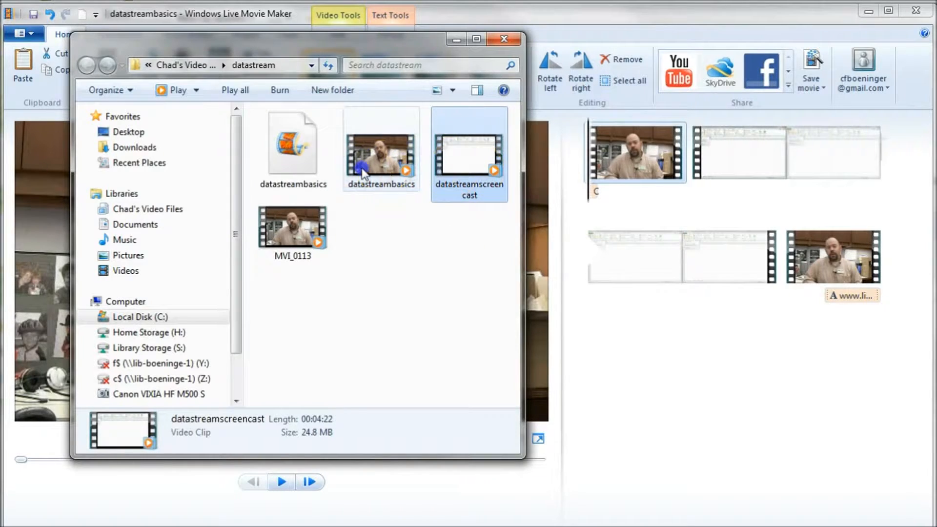
# Switch to the YouTube upload page in Chrome and upload the datastreambasics video from the folder window.
pyautogui.hotkey('alt', 'Tab')
pyautogui.hotkey('alt', 'Tab')
pyautogui.hotkey('alt', 'Tab')
pyautogui.hotkey('alt', 'Tab')
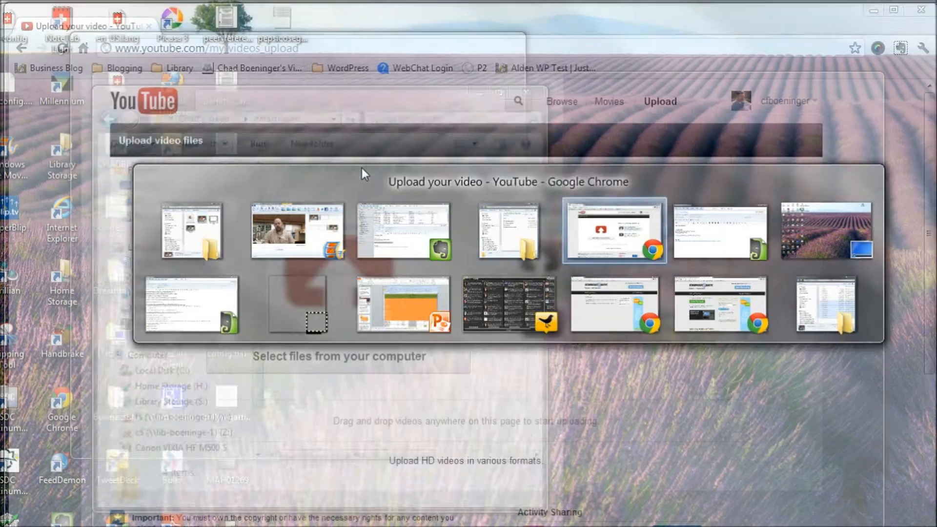
pyautogui.hotkey('alt', 'Tab')
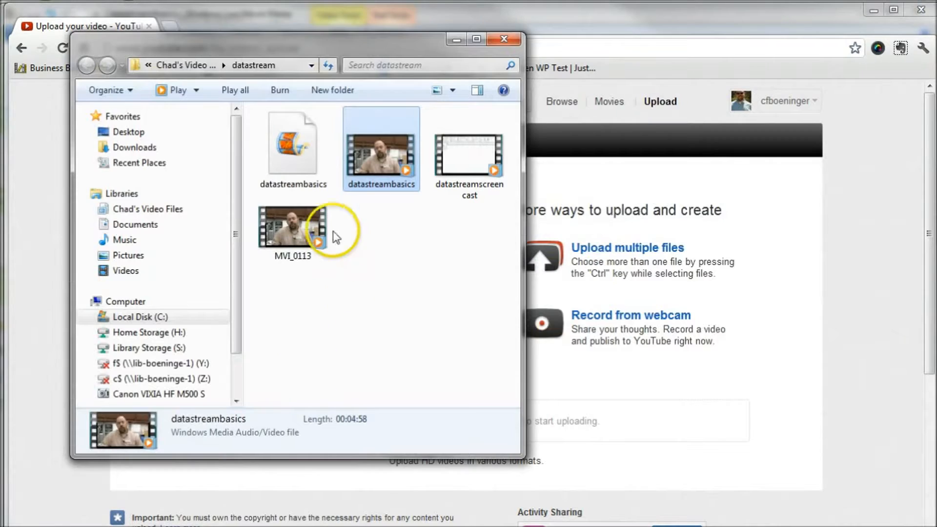
pyautogui.moveTo(376, 42); pyautogui.dragTo(858, 51)
pyautogui.moveTo(880, 171); pyautogui.dragTo(341, 453)
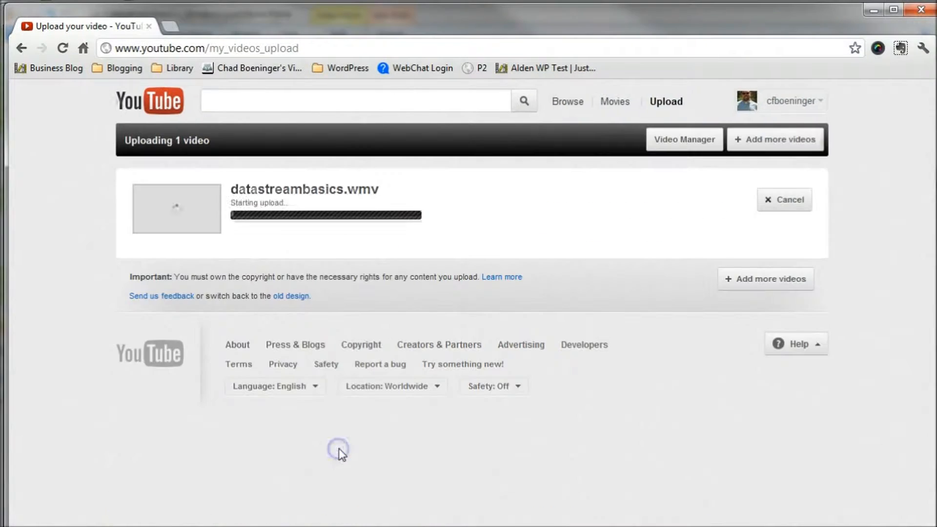
# Title the video "How to download economic, equity, and financial information with Datastream" and describe it as showing the basics of finding and downloading Datastream data.
pyautogui.moveTo(276, 264); pyautogui.dragTo(103, 269)
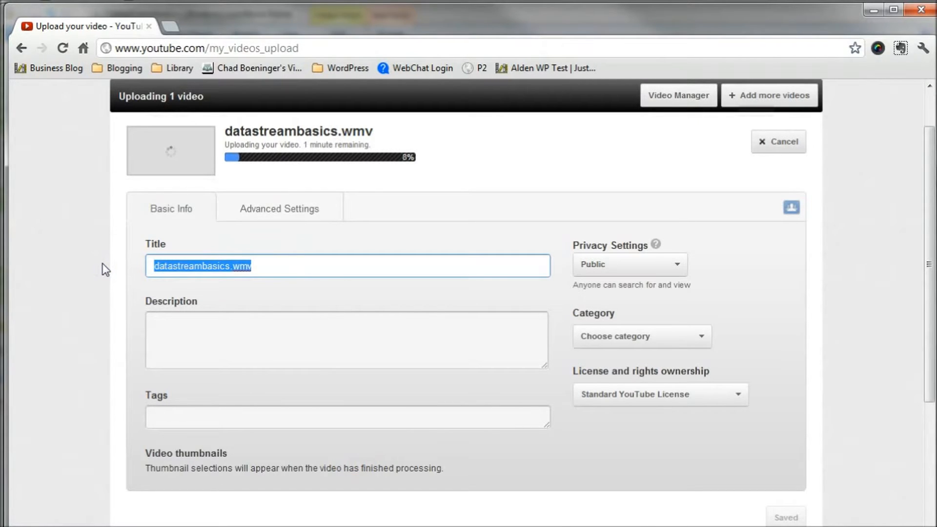
pyautogui.write('How to ')
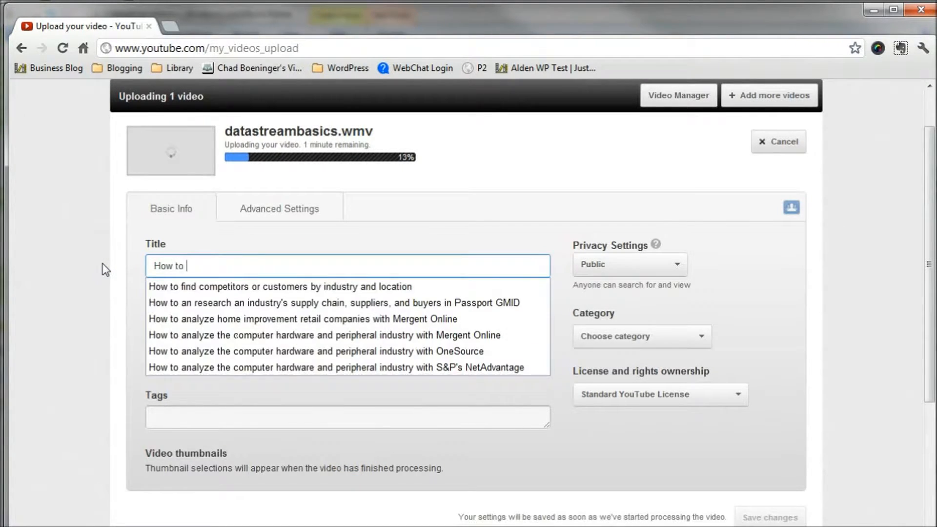
pyautogui.write('download historical ')
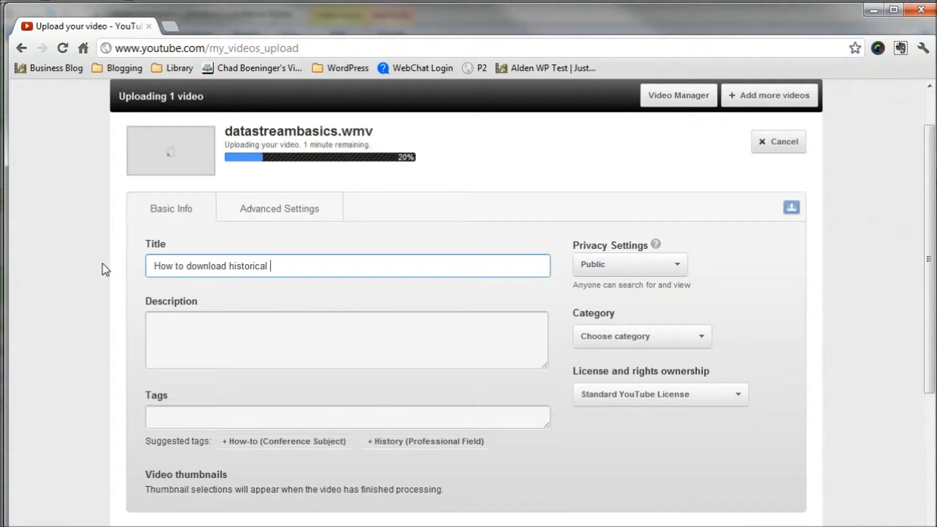
pyautogui.write('eco')
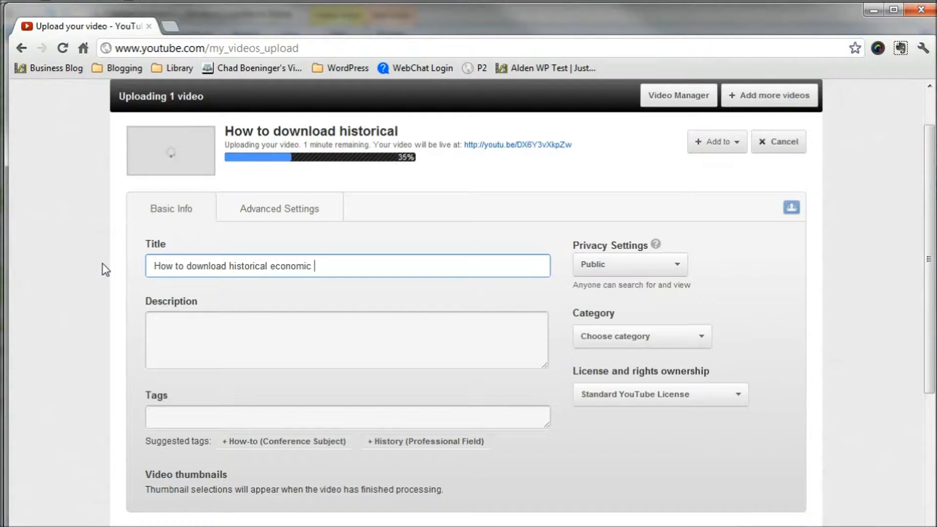
pyautogui.write('nomic, compa')
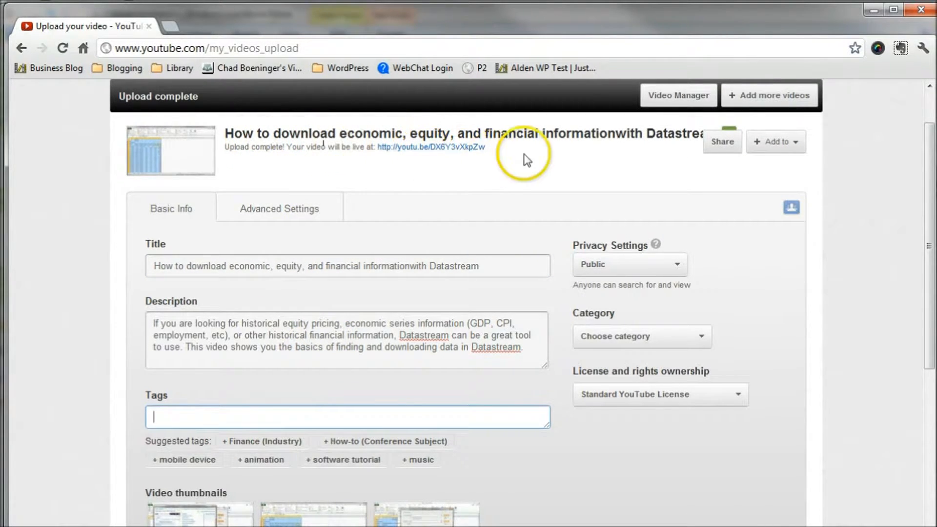
pyautogui.click(616, 133)
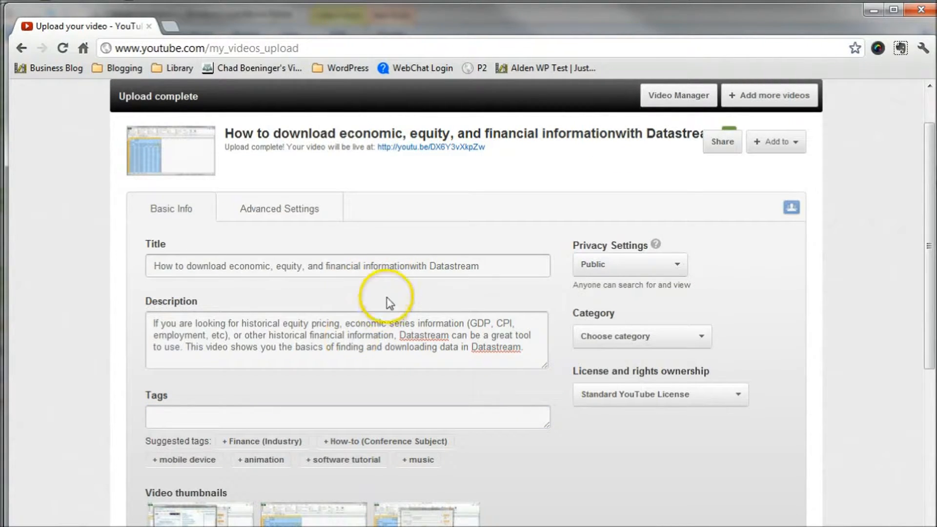
pyautogui.click(406, 265)
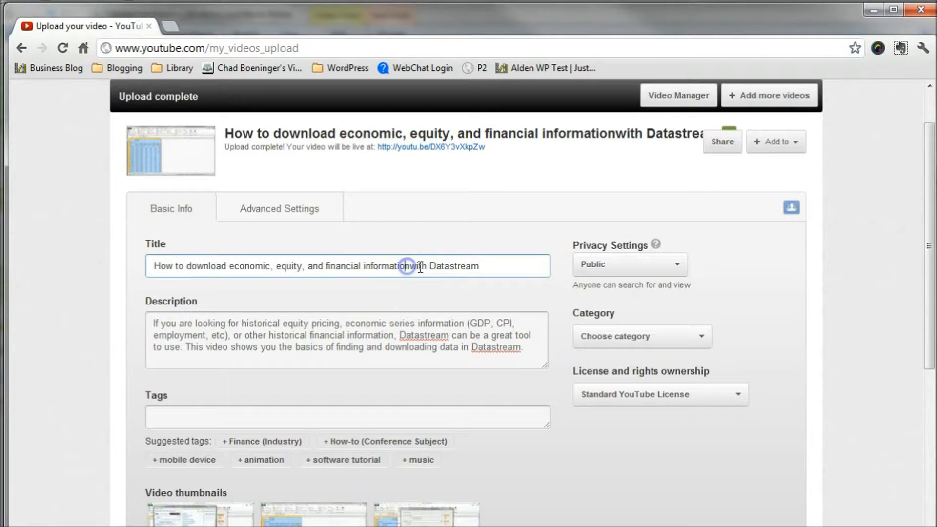
pyautogui.click(358, 344)
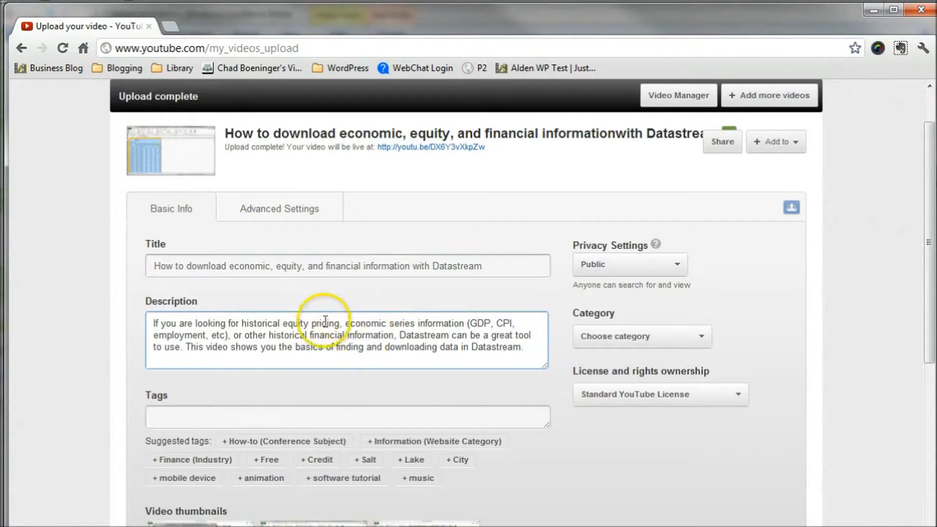
# Copy the list of video tags from the Evernote note and paste it into the YouTube video's tags.
pyautogui.click(213, 417)
pyautogui.click(160, 461)
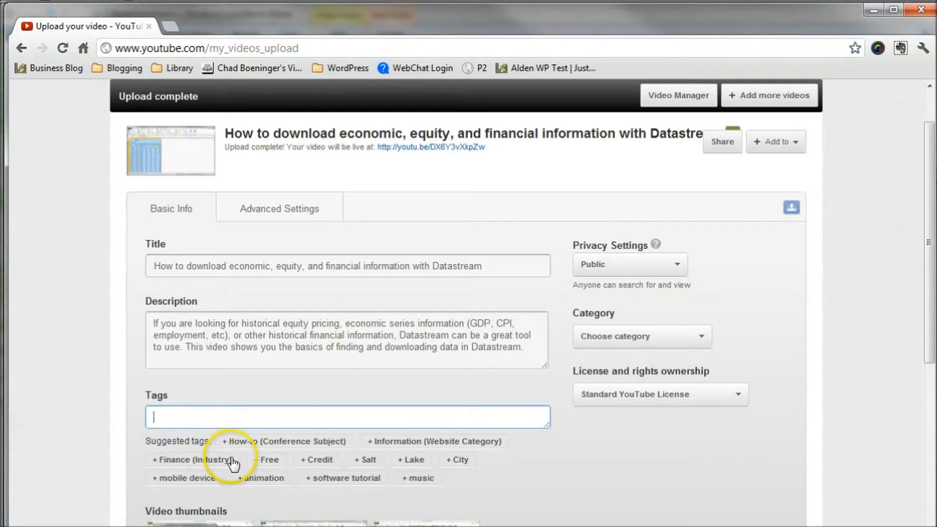
pyautogui.click(273, 526)
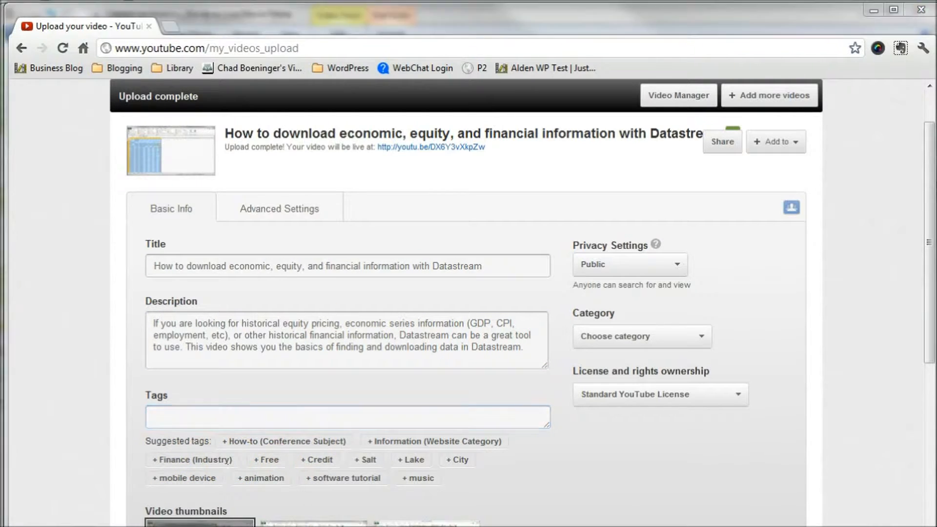
pyautogui.click(142, 466)
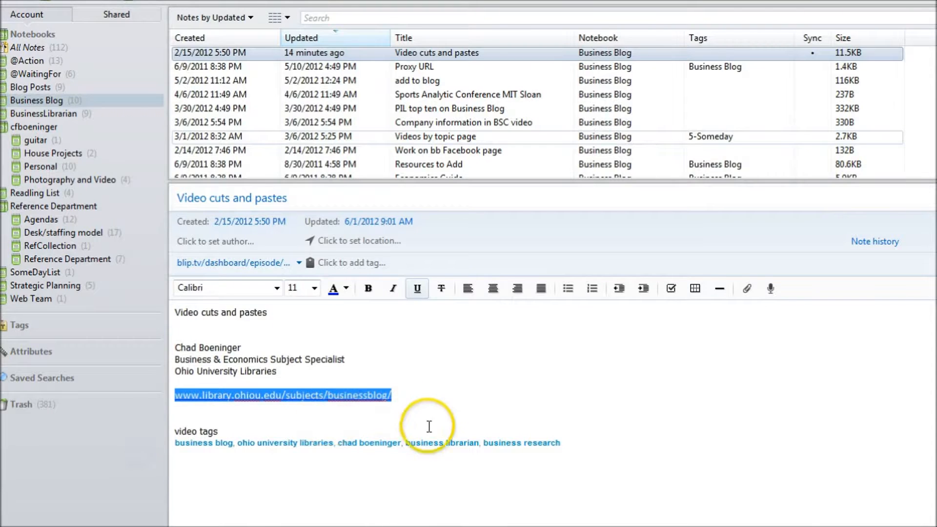
pyautogui.moveTo(594, 443); pyautogui.dragTo(194, 454)
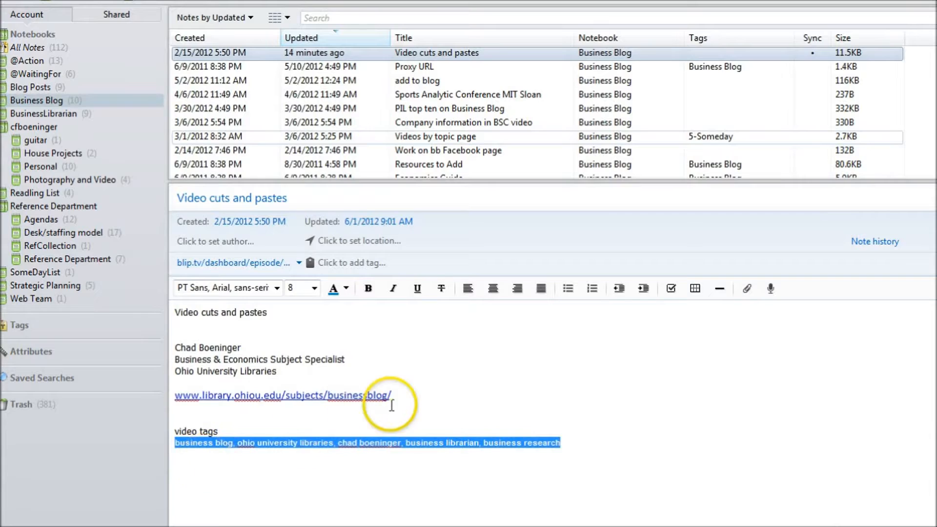
pyautogui.hotkey('alt', 'Tab')
pyautogui.click(195, 418)
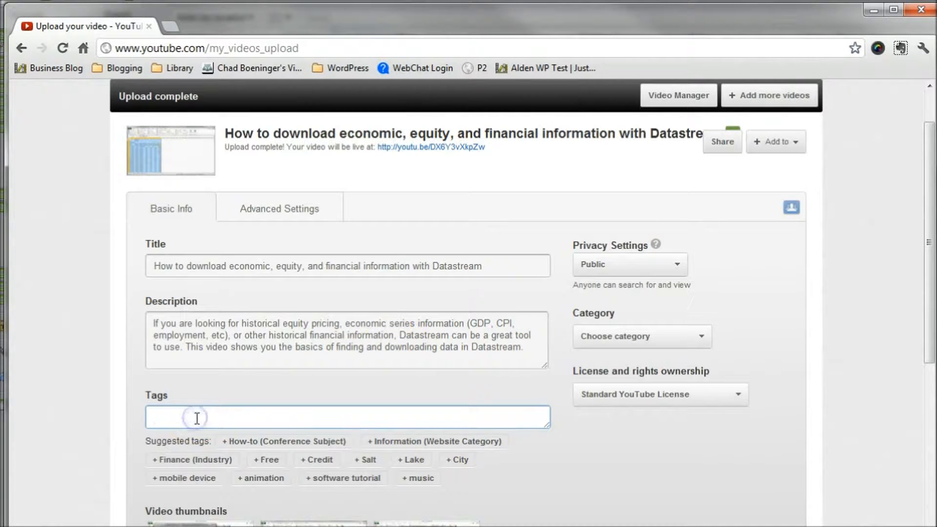
pyautogui.write('business blog, ohio university libraries, chad boeninger, business librarian, business research')
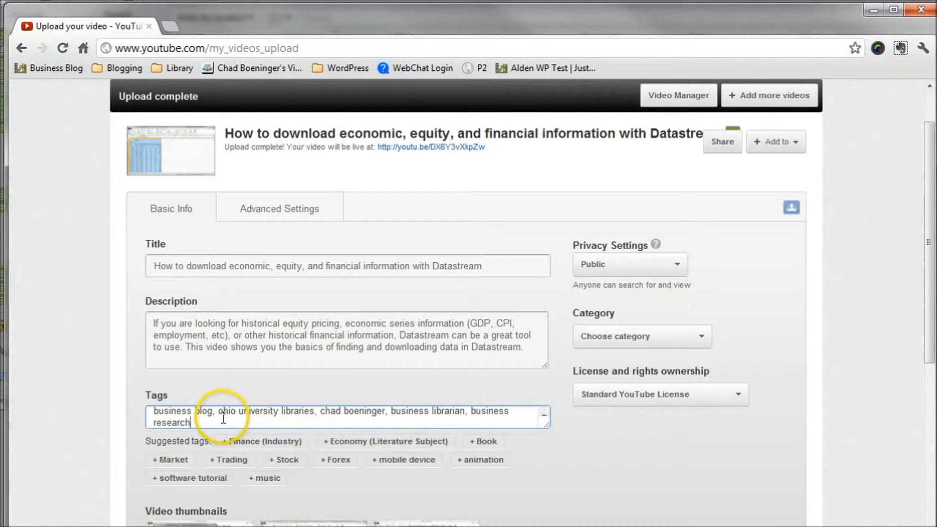
# Add the suggested tags "Finance (Industry)", "mobile device" and Market, plus the custom tag datastream.
pyautogui.click(244, 444)
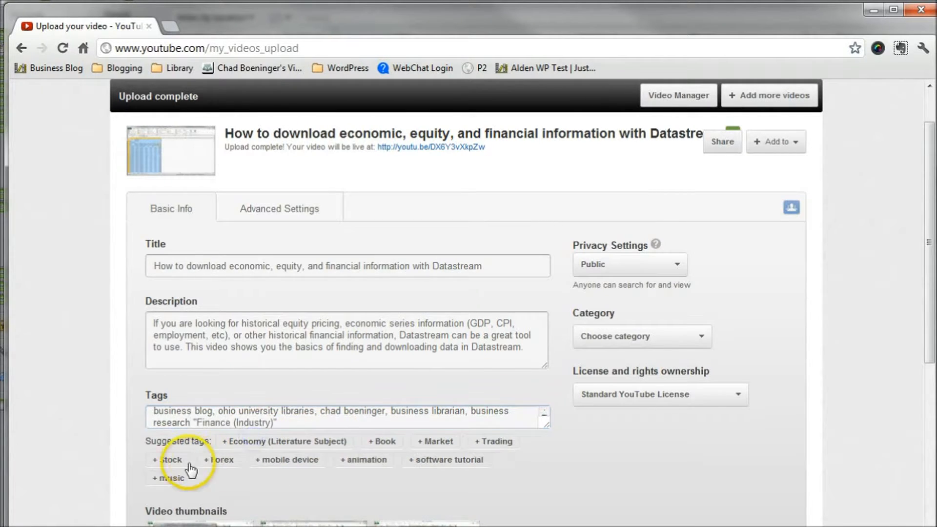
pyautogui.click(175, 459)
pyautogui.click(278, 442)
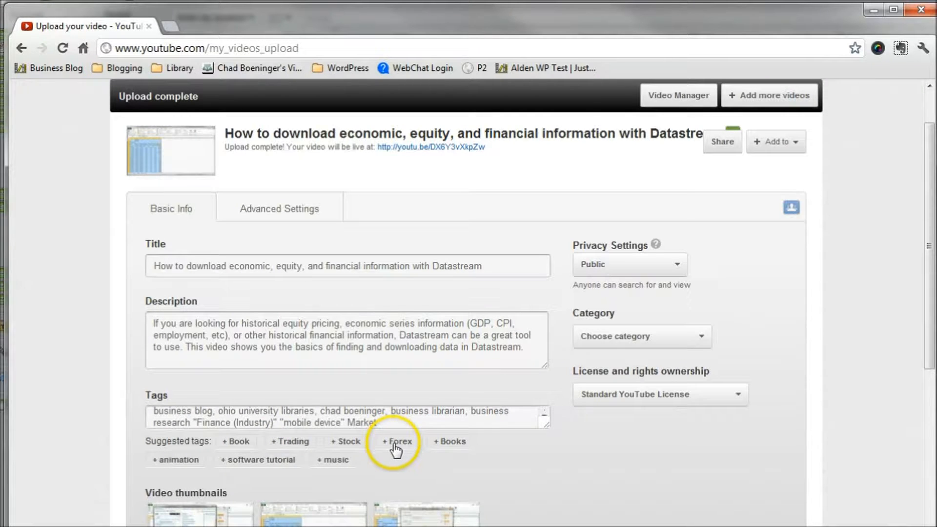
pyautogui.click(389, 422)
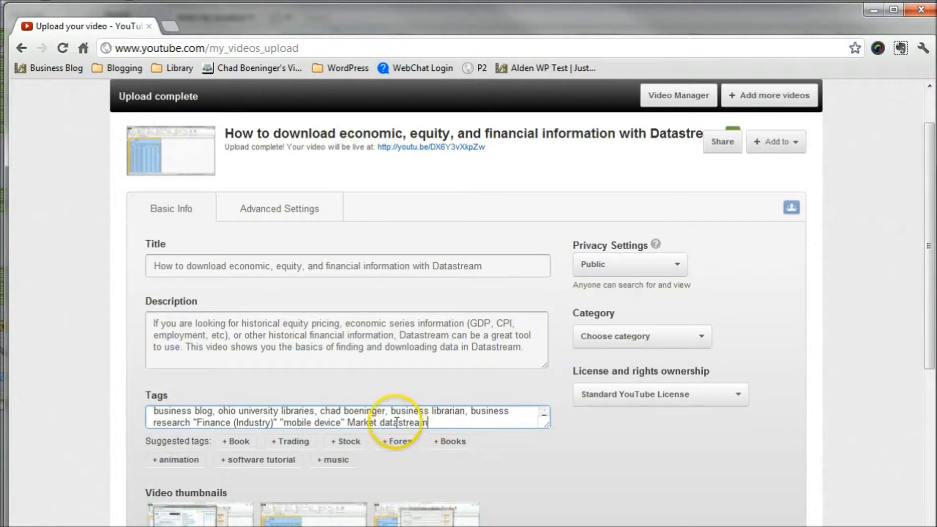
# Set the third suggested frame as the Datastream video's thumbnail.
pyautogui.click(566, 450)
pyautogui.scroll(-3, 597, 444)
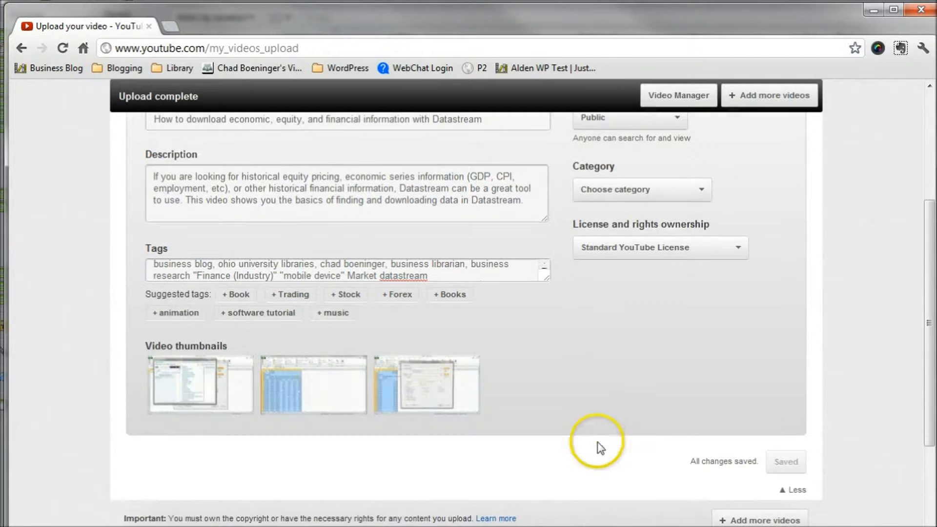
pyautogui.moveTo(191, 403)
pyautogui.moveTo(365, 401)
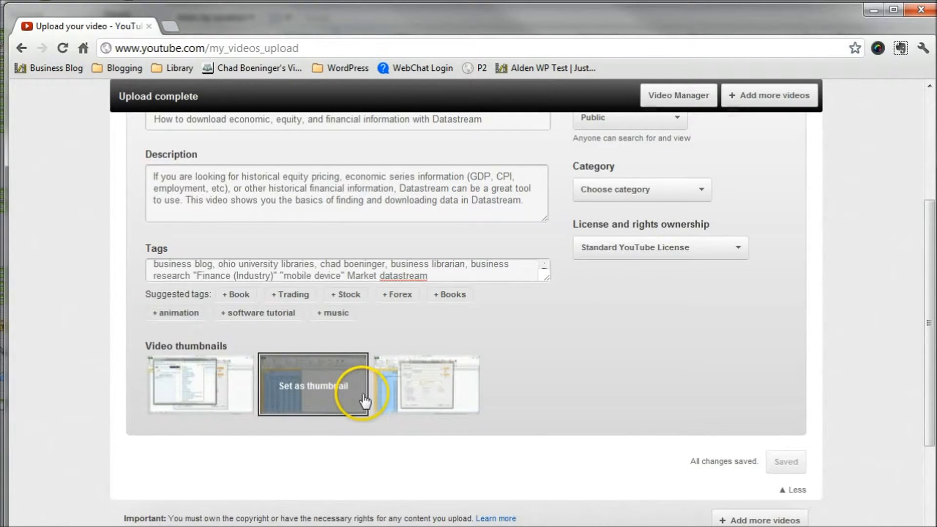
pyautogui.moveTo(415, 390)
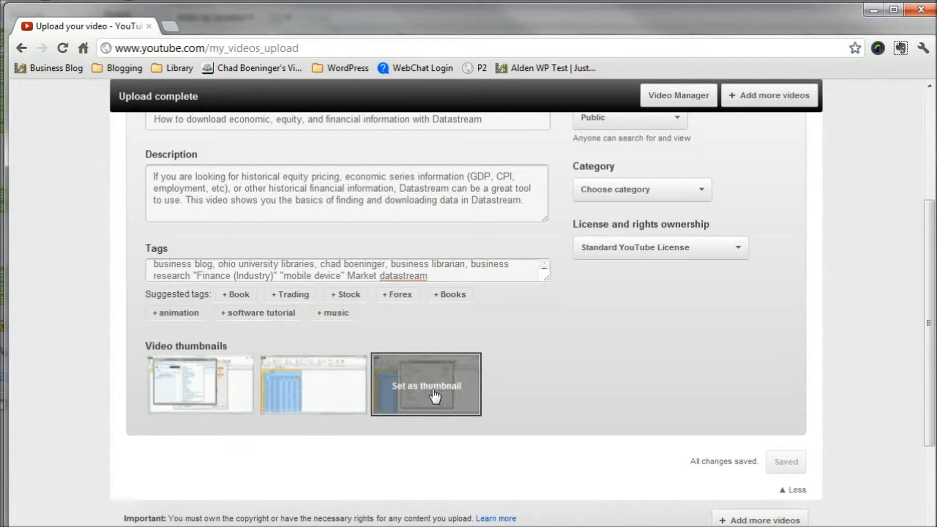
pyautogui.click(434, 396)
# Set the video's category to Education and its license to Creative Commons - Attribution.
pyautogui.scroll(4, 602, 380)
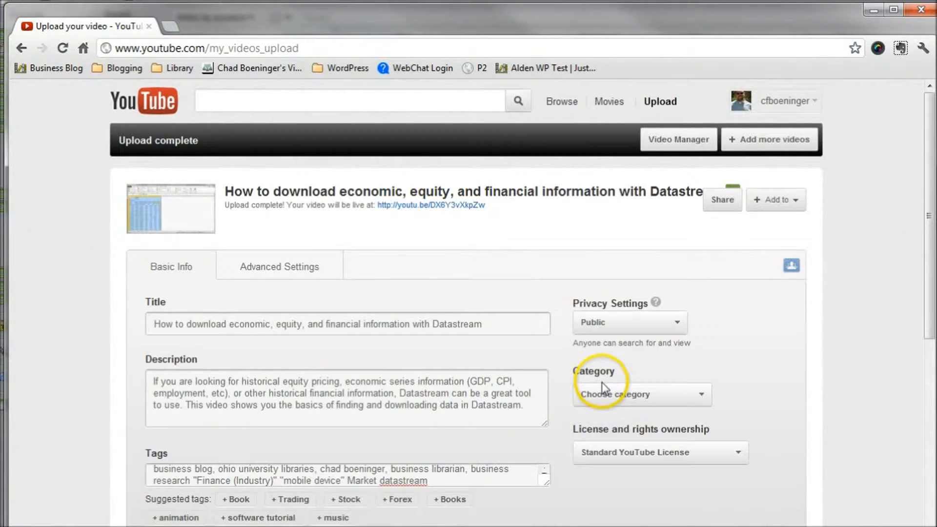
pyautogui.click(701, 394)
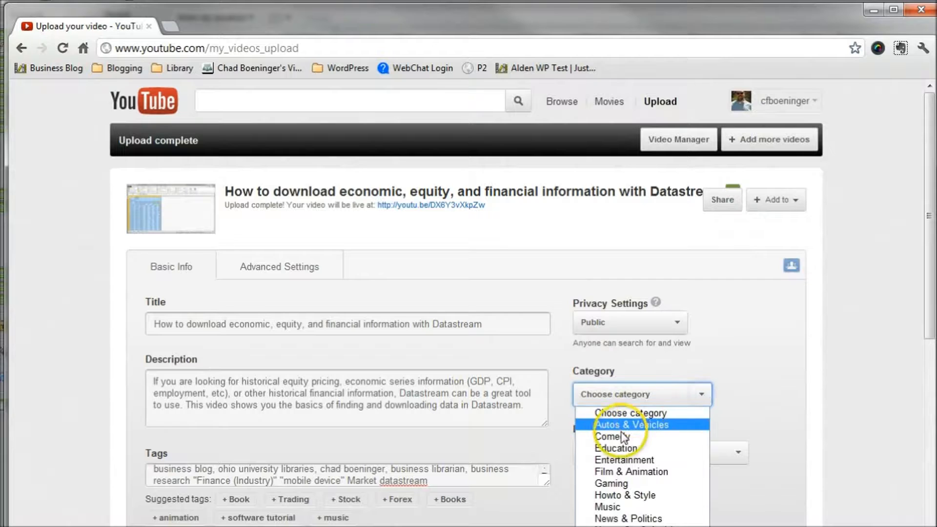
pyautogui.click(616, 448)
pyautogui.scroll(-3, 744, 372)
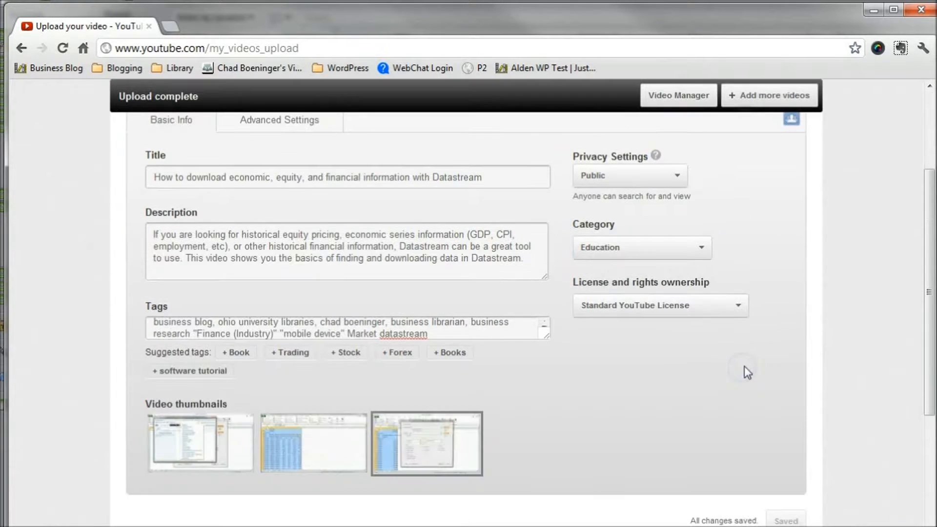
pyautogui.click(683, 306)
pyautogui.click(650, 336)
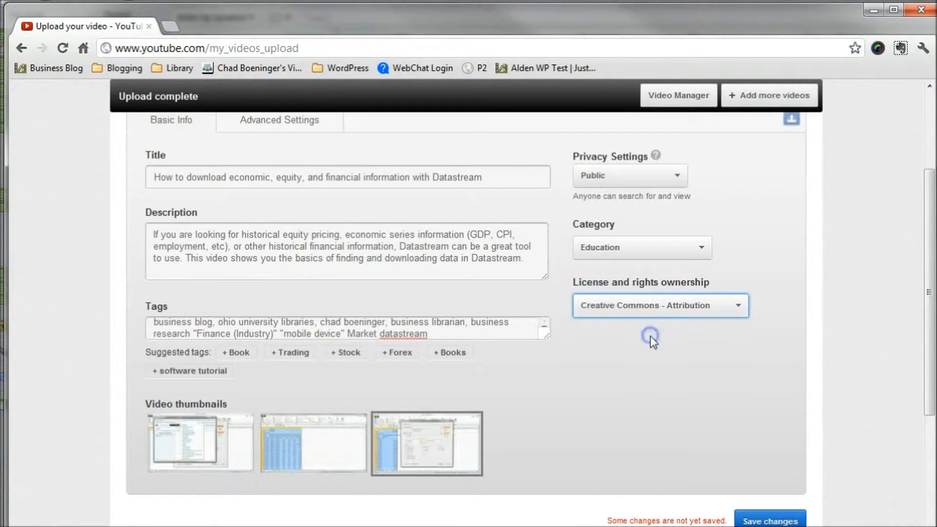
# Save the changes to the uploaded video's basic information.
pyautogui.scroll(3, 644, 379)
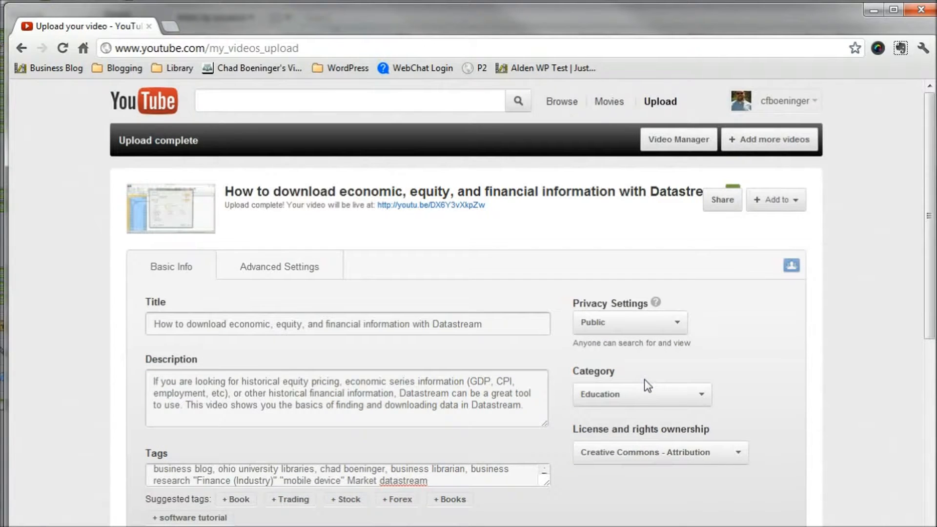
pyautogui.scroll(-6, 646, 385)
pyautogui.click(749, 374)
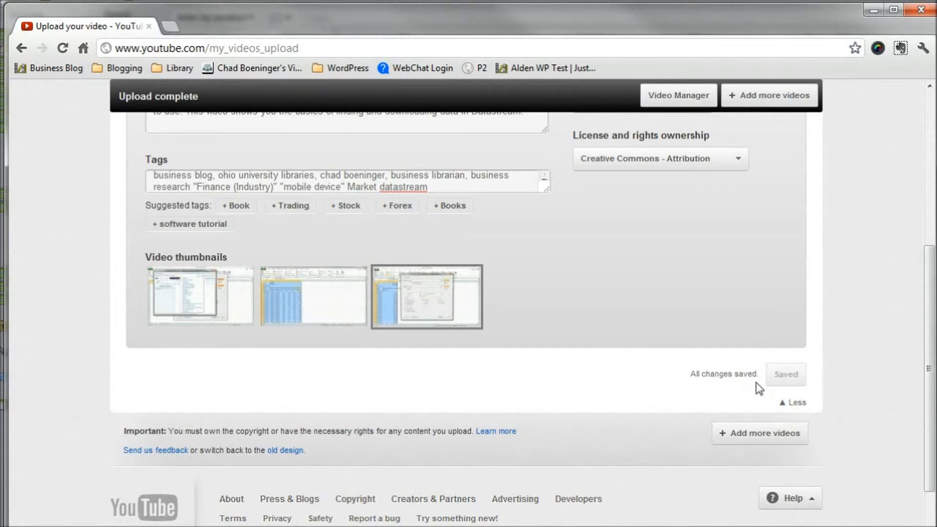
pyautogui.click(778, 373)
pyautogui.scroll(3, 778, 381)
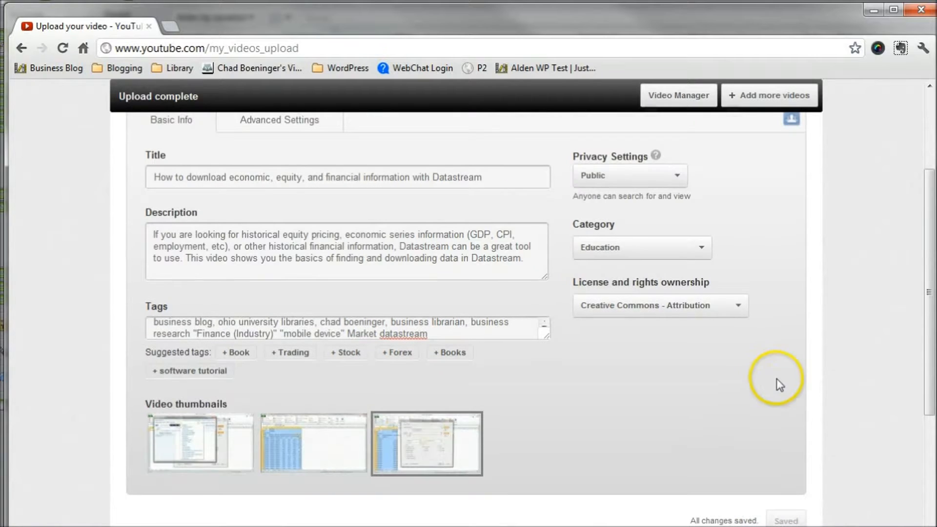
pyautogui.scroll(3, 797, 353)
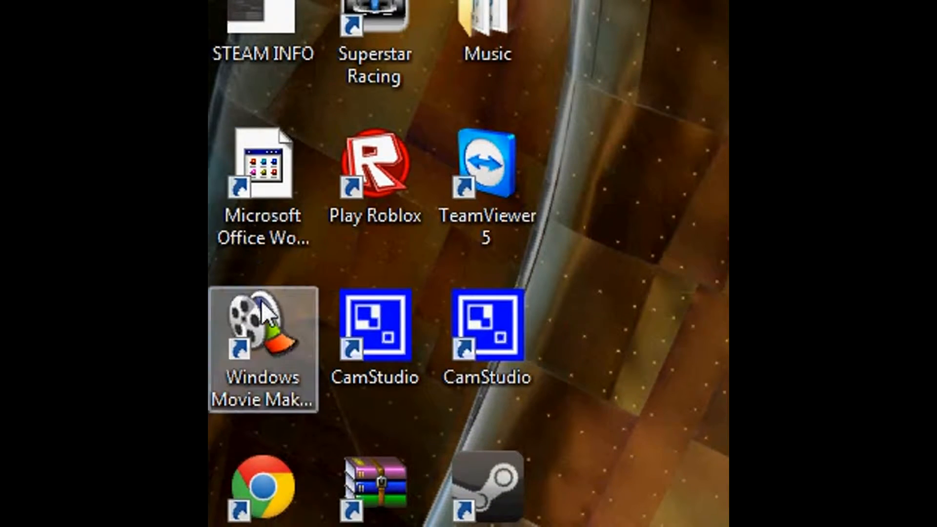
# Open Windows Movie Maker from the desktop and import the audio file CS Gun Sounds Song.
pyautogui.doubleClick(263, 312)
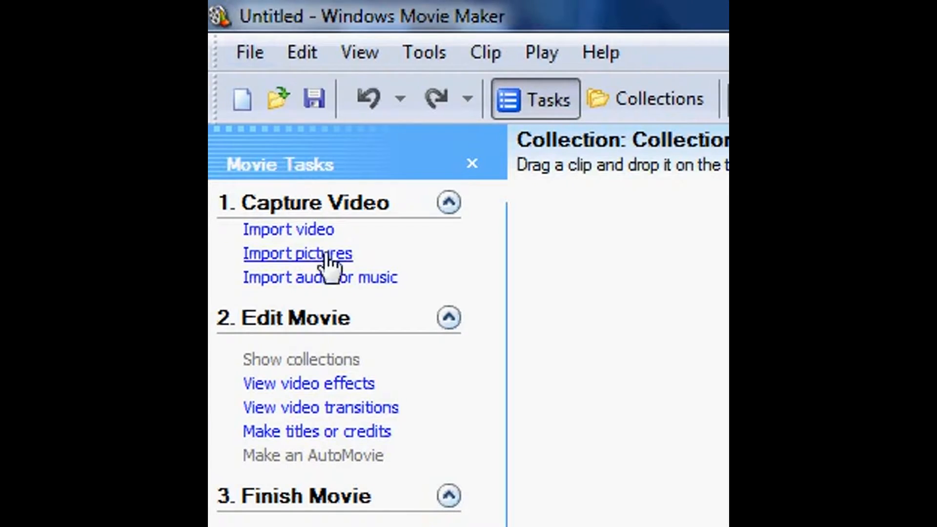
pyautogui.click(330, 277)
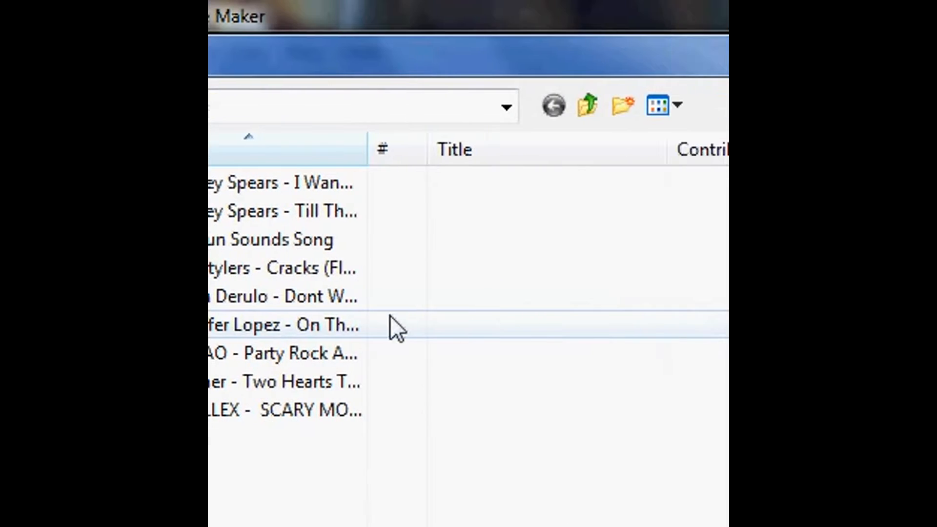
pyautogui.doubleClick(479, 241)
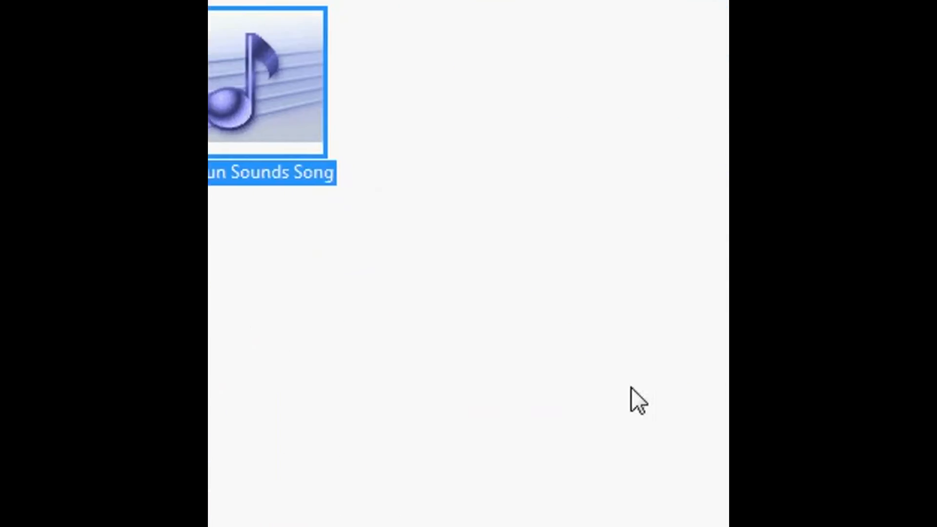
# Place CS Gun Sounds Song at the start of the Audio/Music track and preview its playback.
pyautogui.moveTo(292, 119); pyautogui.dragTo(241, 361)
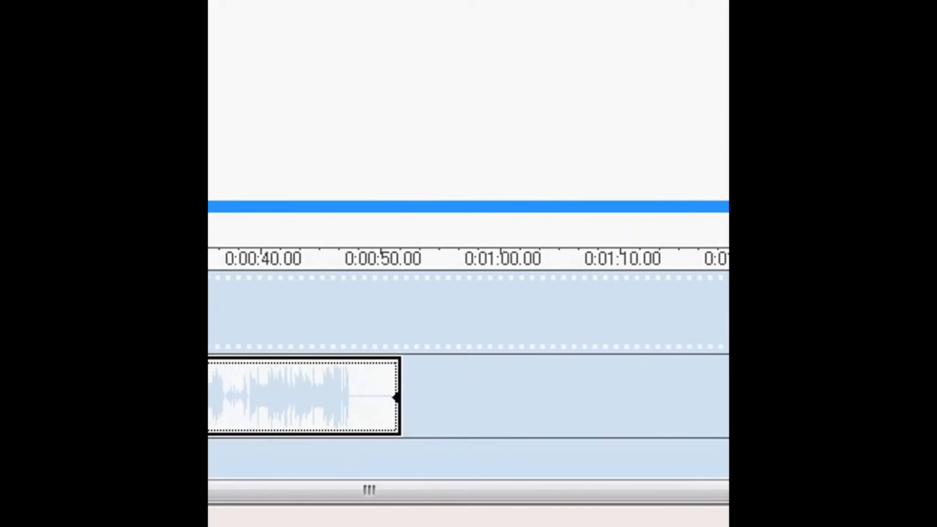
pyautogui.click(600, 174)
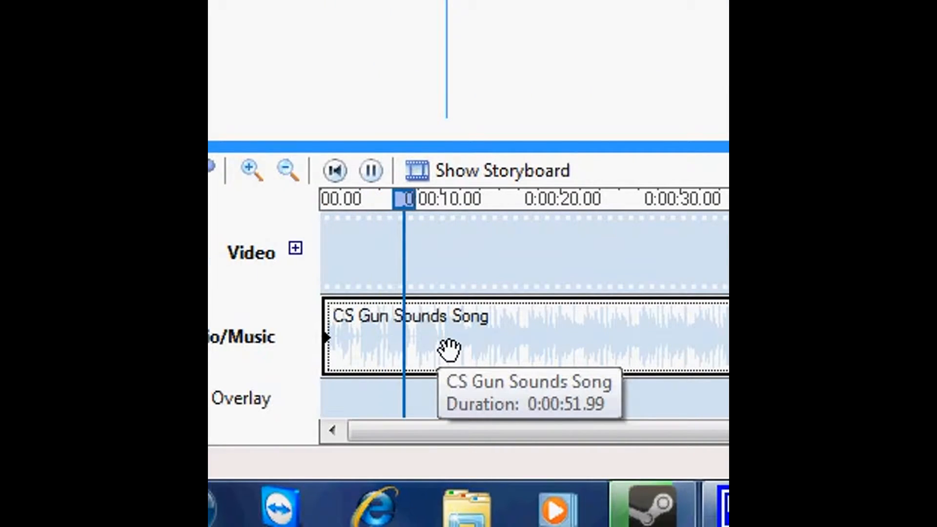
pyautogui.click(540, 113)
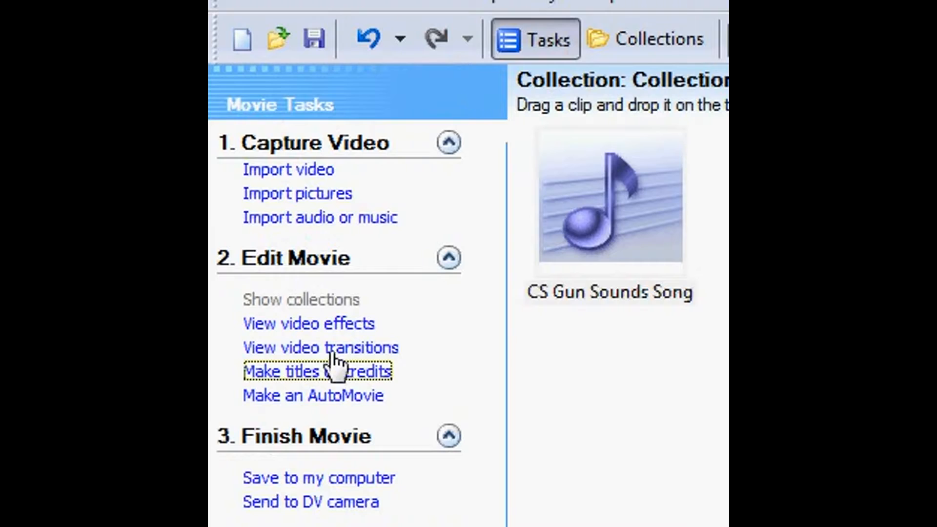
# Create a movie title reading "My Lyric Video." with "by:Me" as its second line.
pyautogui.click(332, 373)
pyautogui.click(347, 182)
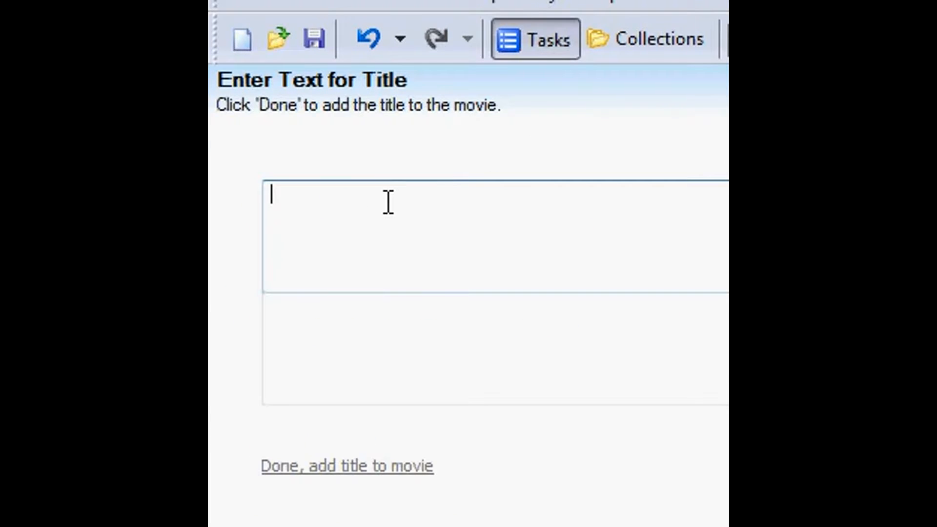
pyautogui.write('My Lyric Video.')
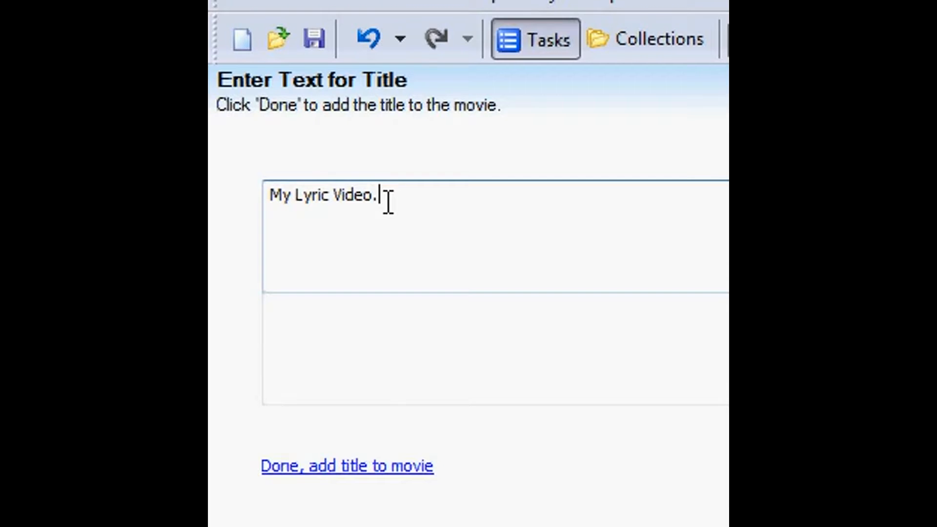
pyautogui.click(388, 210)
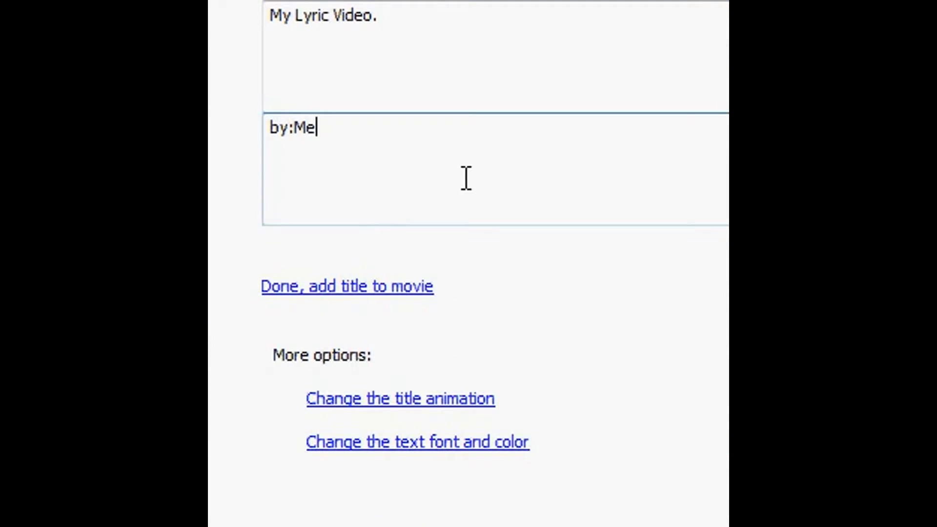
# Try the Typewriter and Ticker Tape title animations, and choose Fly In, Top Left for the title.
pyautogui.click(485, 399)
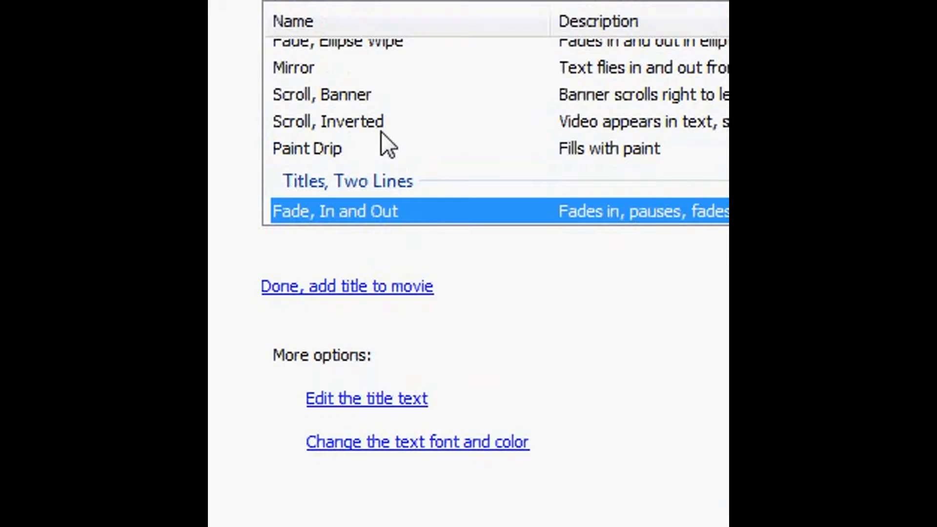
pyautogui.scroll(1, 386, 150)
pyautogui.scroll(5, 386, 149)
pyautogui.click(376, 177)
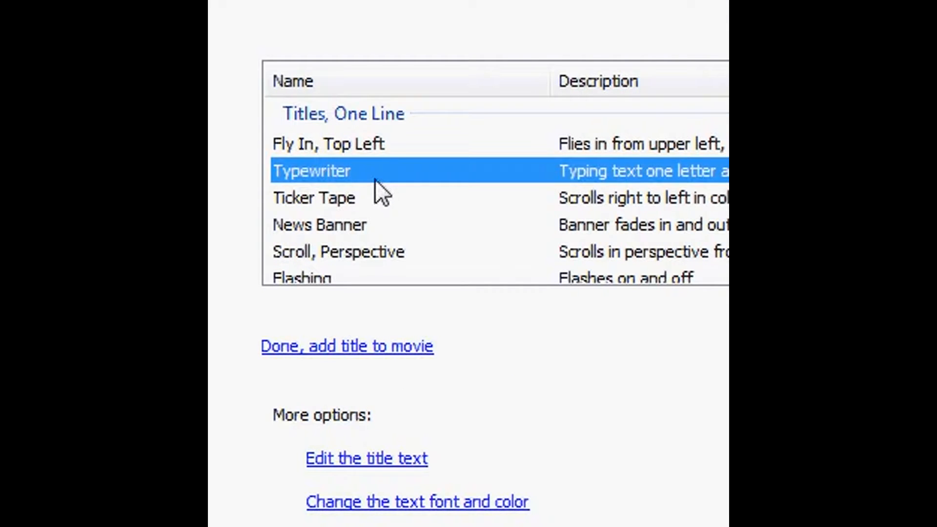
pyautogui.click(375, 200)
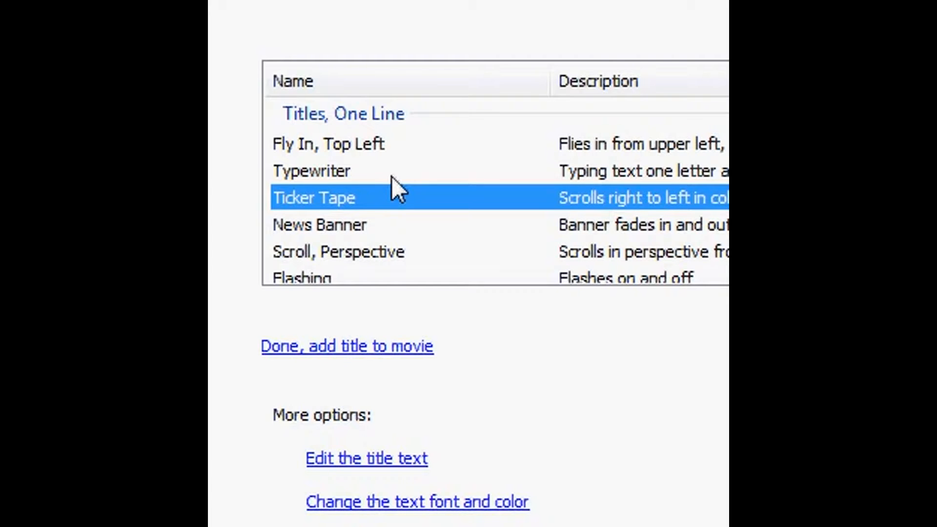
pyautogui.click(385, 147)
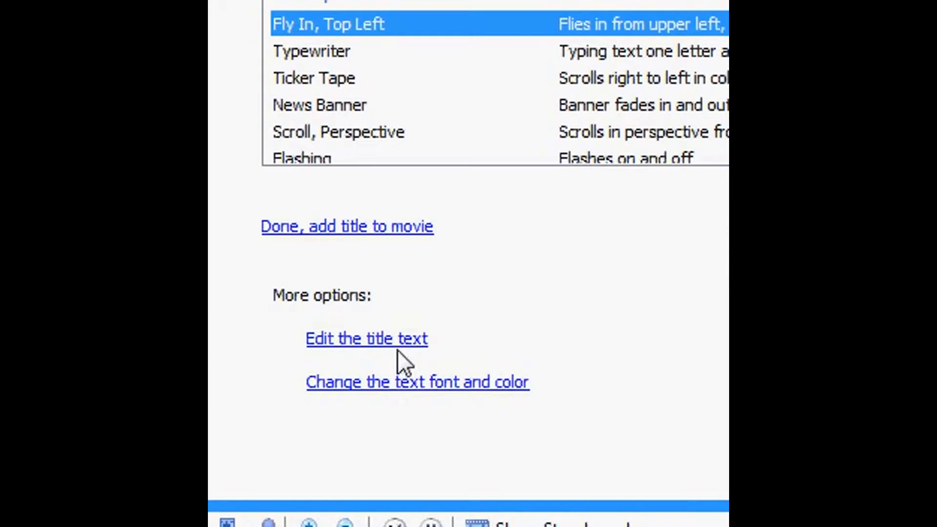
# Reduce the title text to the smallest size and add the title to the movie.
pyautogui.click(401, 383)
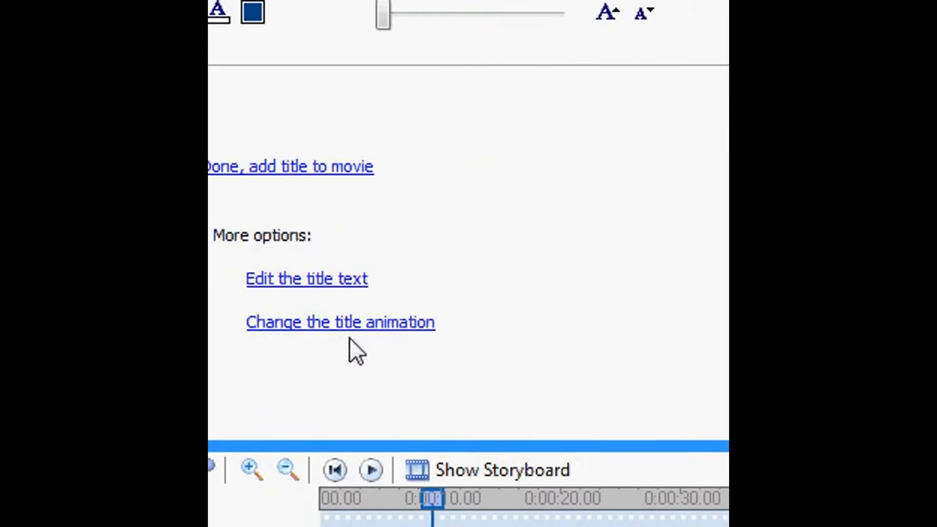
pyautogui.click(379, 328)
pyautogui.click(401, 326)
pyautogui.click(497, 192)
pyautogui.click(532, 192)
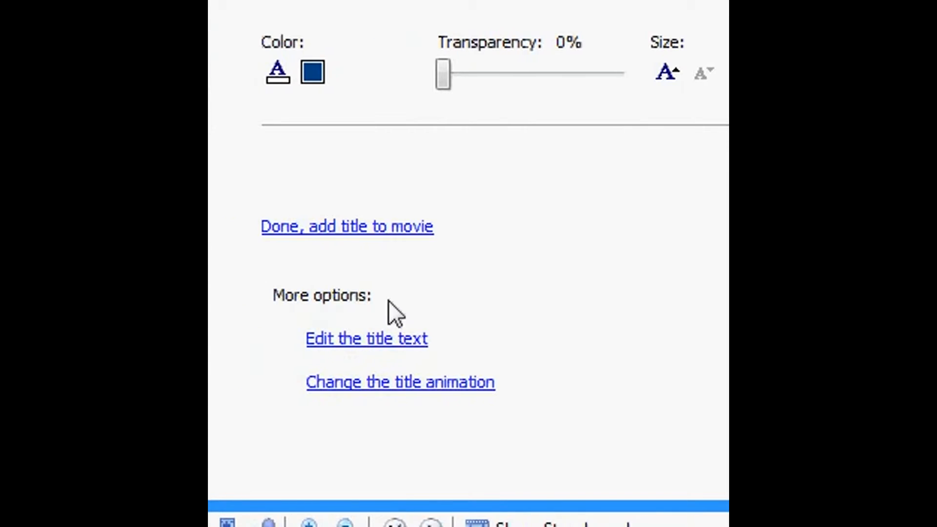
pyautogui.click(395, 228)
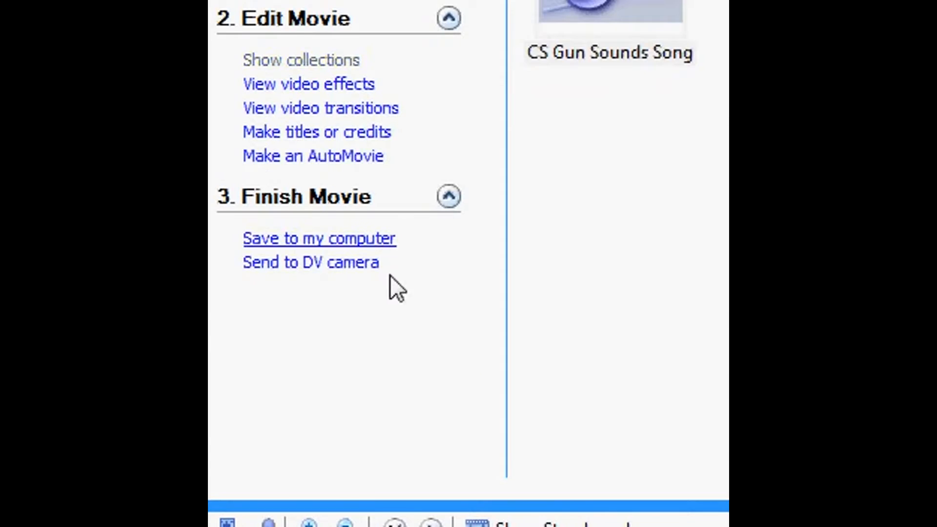
# Adjust the title clip to about 3 seconds at the start of the Video track and move the playhead to its end.
pyautogui.moveTo(418, 373); pyautogui.dragTo(519, 413)
pyautogui.moveTo(399, 353); pyautogui.dragTo(289, 361)
pyautogui.moveTo(349, 361)
pyautogui.mouseDown()
pyautogui.moveTo(370, 361)
pyautogui.moveTo(361, 364)
pyautogui.mouseUp()
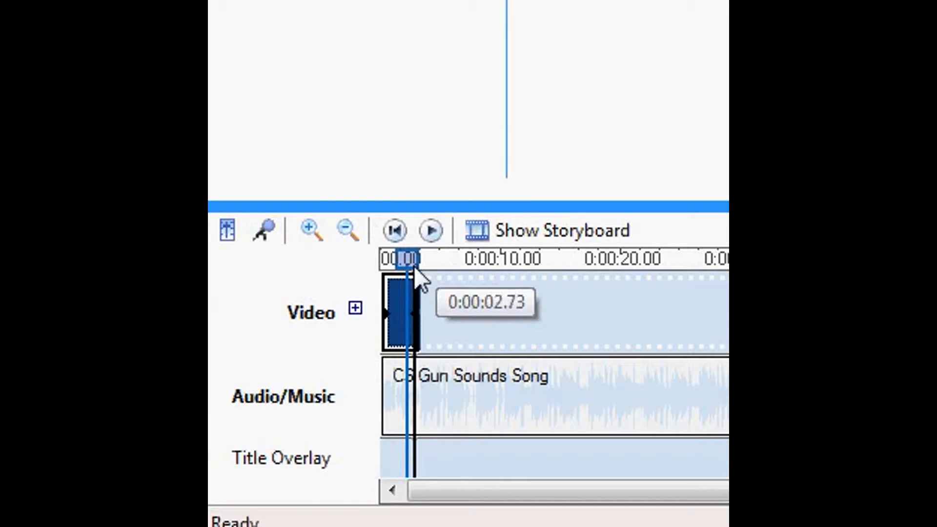
pyautogui.moveTo(354, 258); pyautogui.dragTo(363, 262)
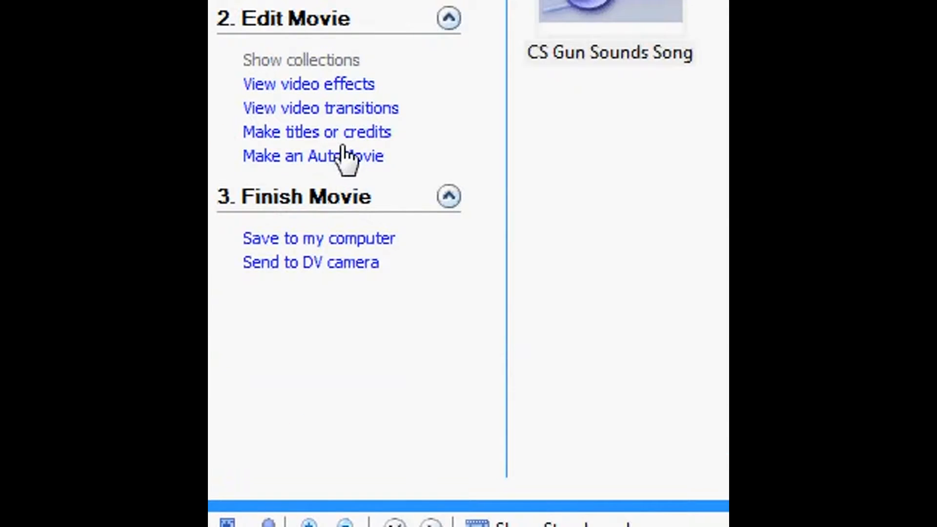
# Add a title overlay reading "Boom (x100)" right after the opening title clip.
pyautogui.click(348, 138)
pyautogui.click(412, 163)
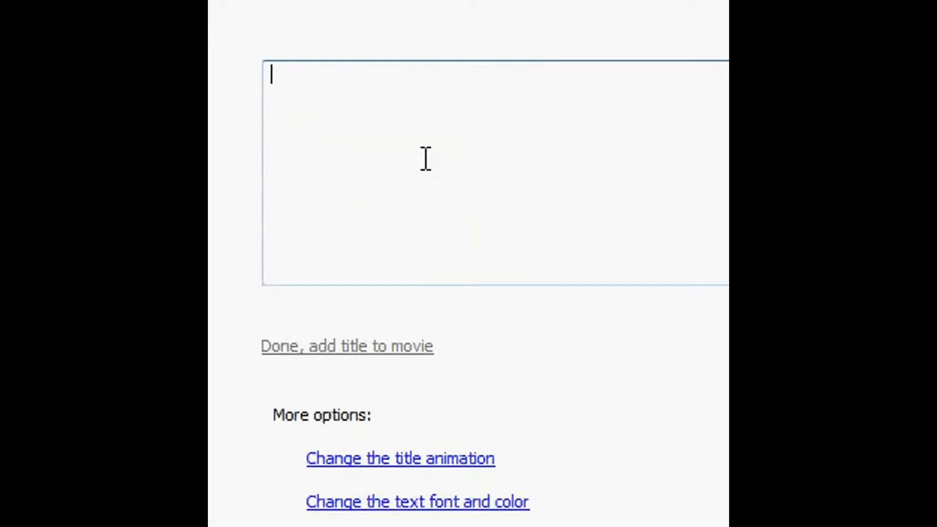
pyautogui.write('Boom (x100')
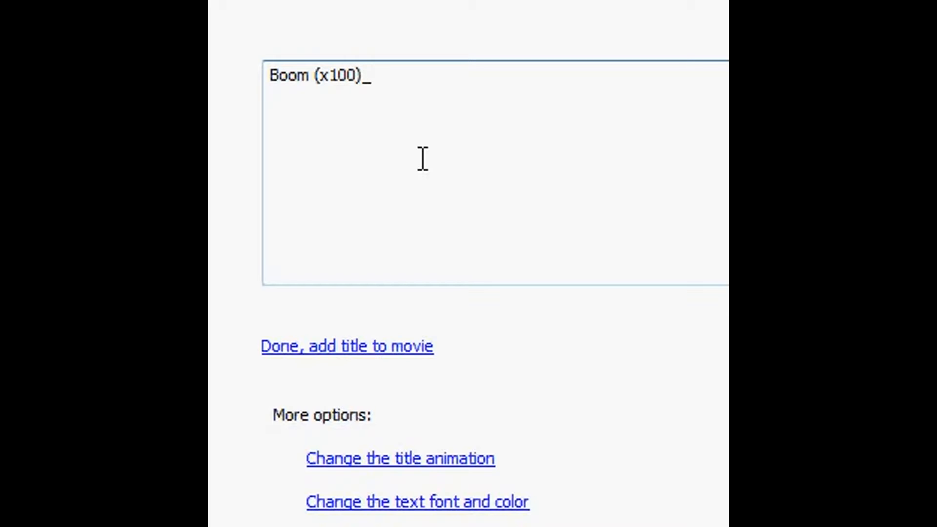
pyautogui.click(363, 346)
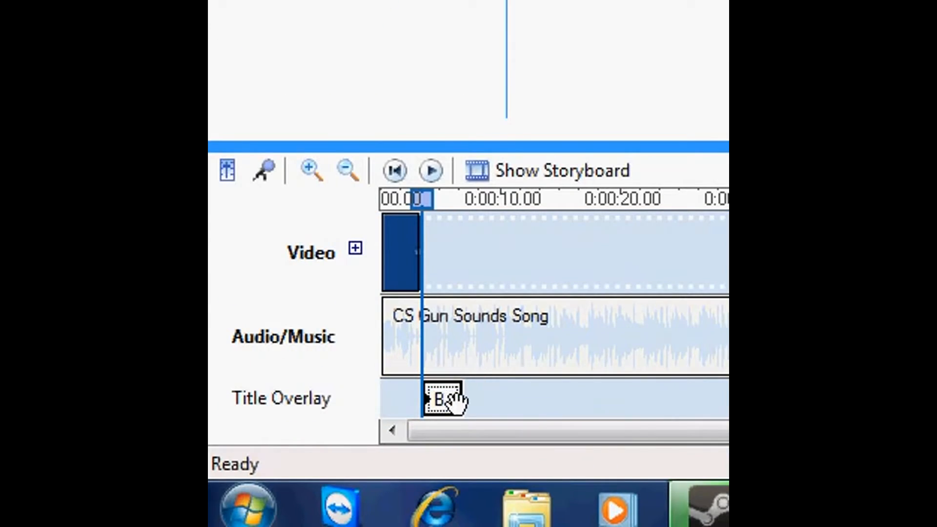
# Lengthen the "Boom (x100)" clip on the Title Overlay track and preview the movie.
pyautogui.moveTo(455, 394); pyautogui.dragTo(581, 389)
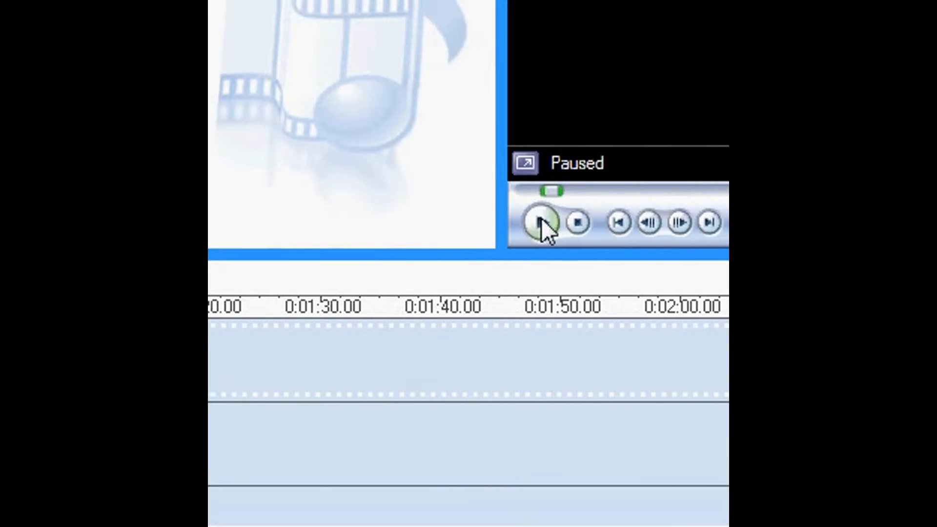
pyautogui.click(541, 220)
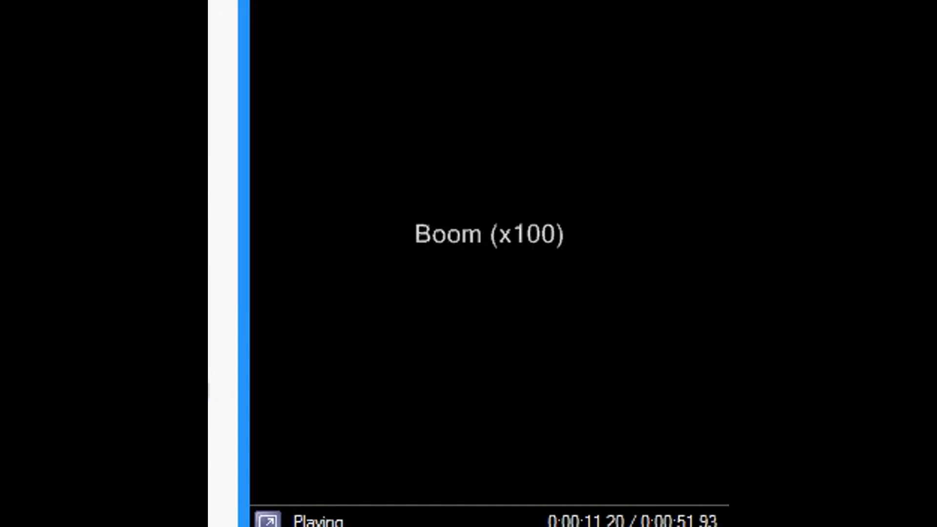
pyautogui.click(345, 397)
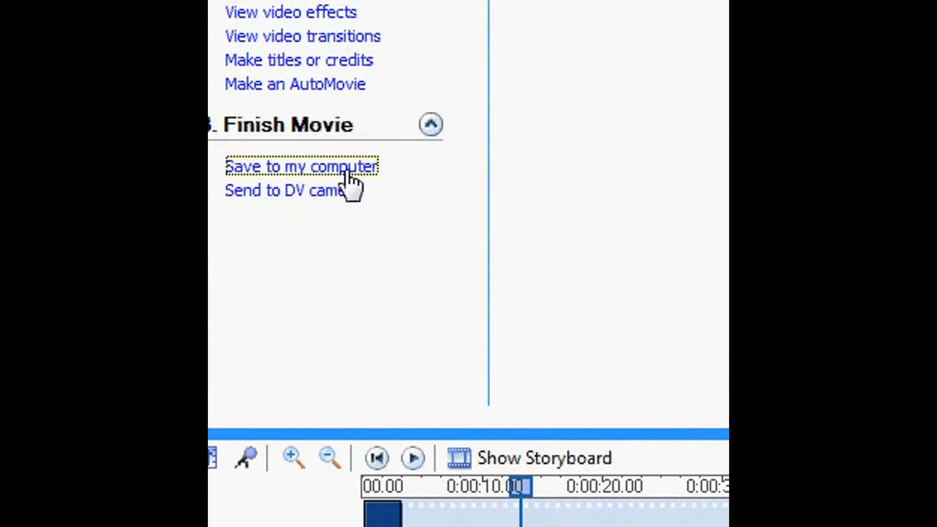
# Try to save the movie to the computer using the High quality video (large) setting, and exit the wizard.
pyautogui.click(347, 171)
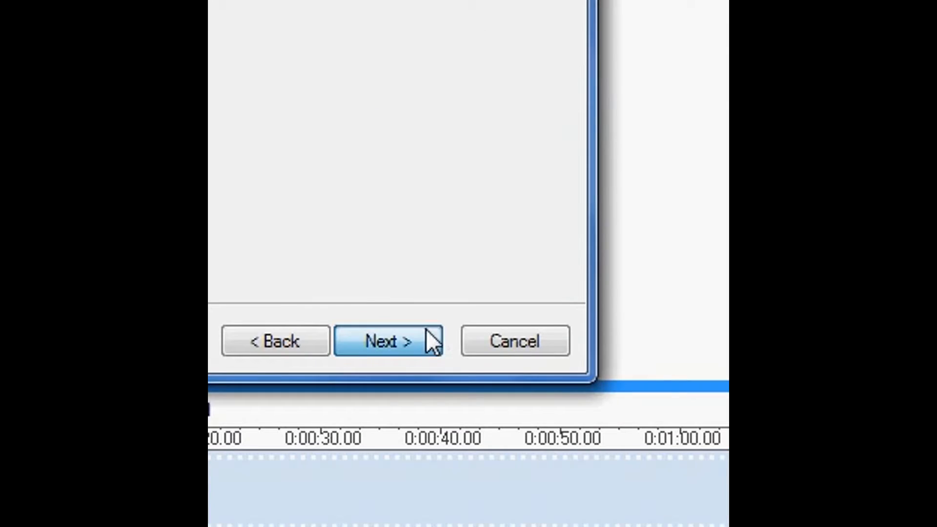
pyautogui.click(433, 341)
pyautogui.click(290, 134)
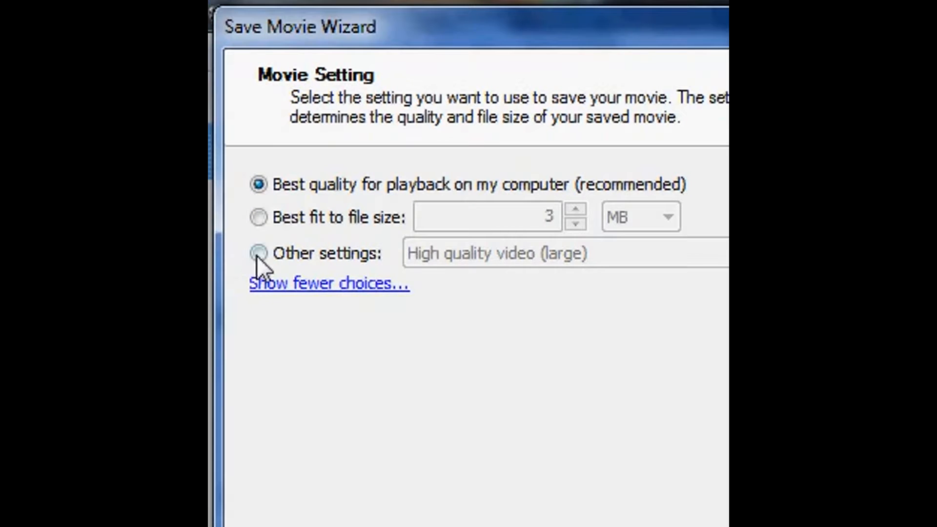
pyautogui.click(257, 254)
pyautogui.click(492, 251)
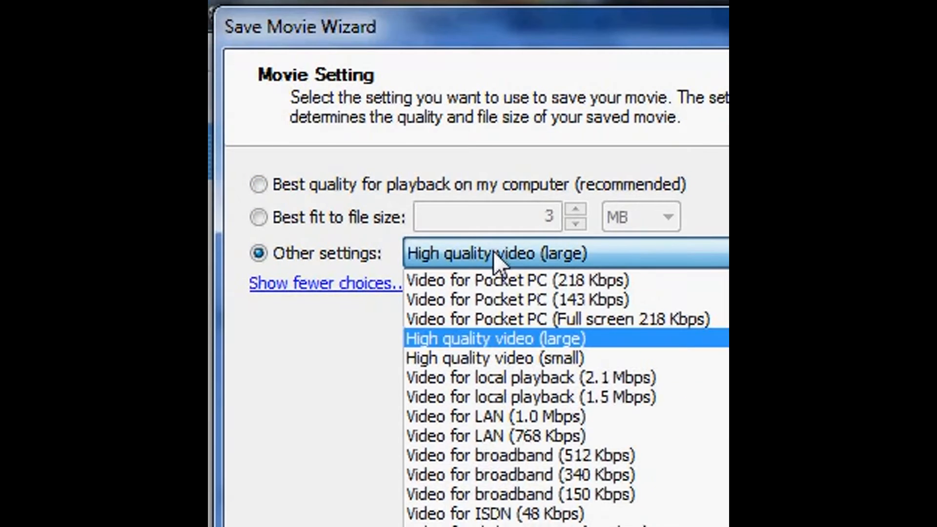
pyautogui.click(515, 331)
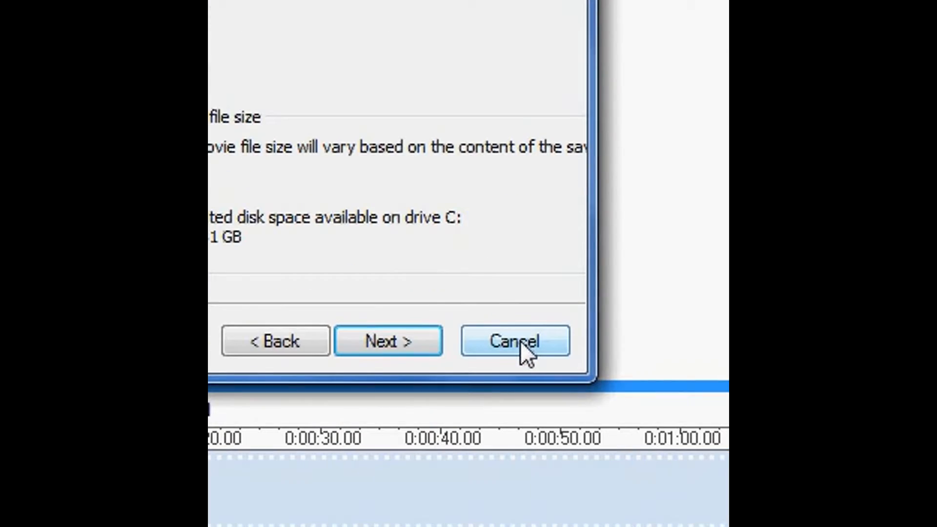
pyautogui.click(522, 341)
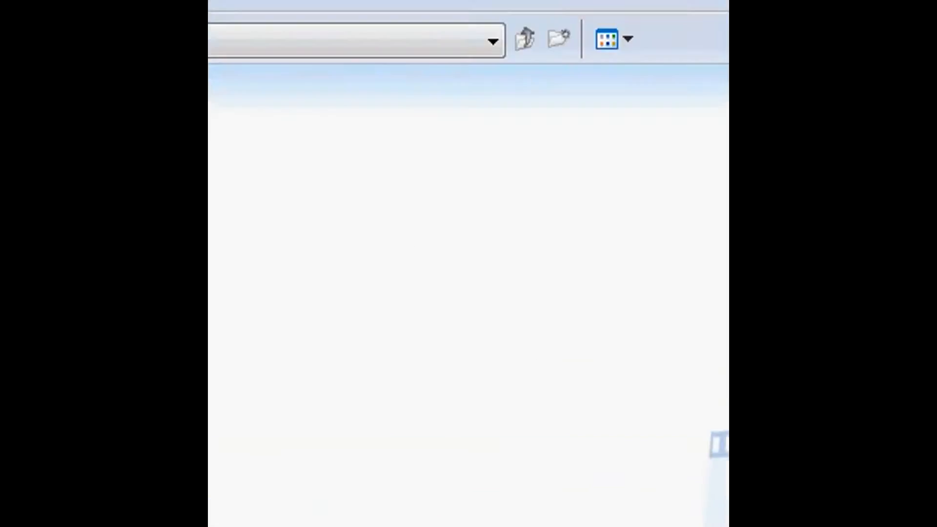
pyautogui.click(683, 13)
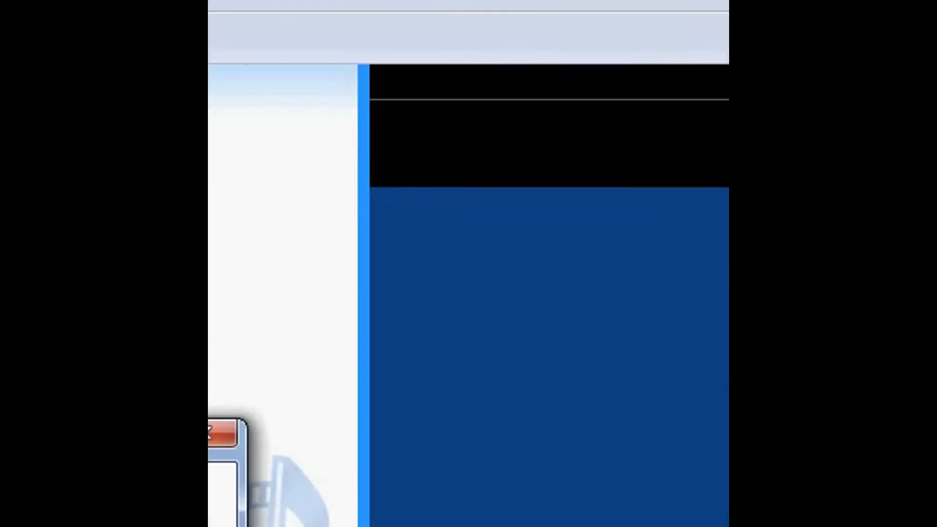
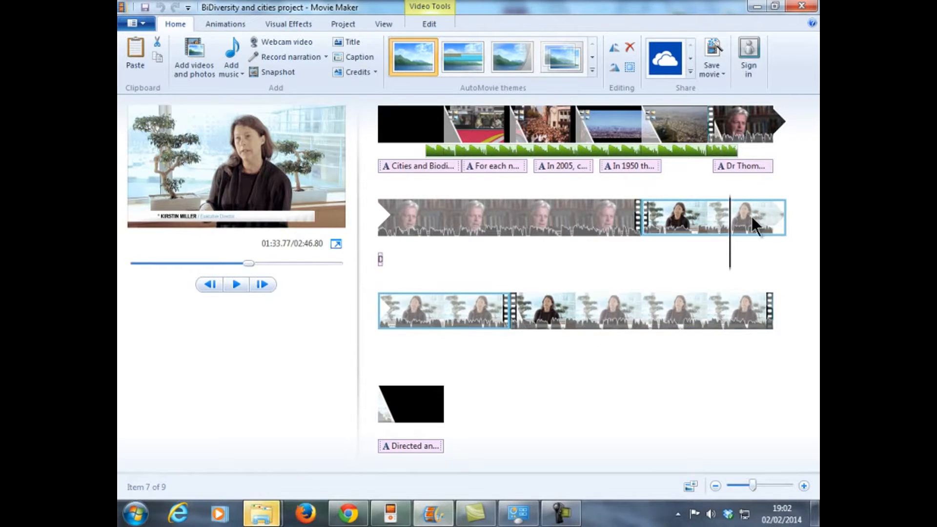
# Save the Biodiversity and cities project under the name OverlayProject, replacing the existing project file.
pyautogui.click(678, 212)
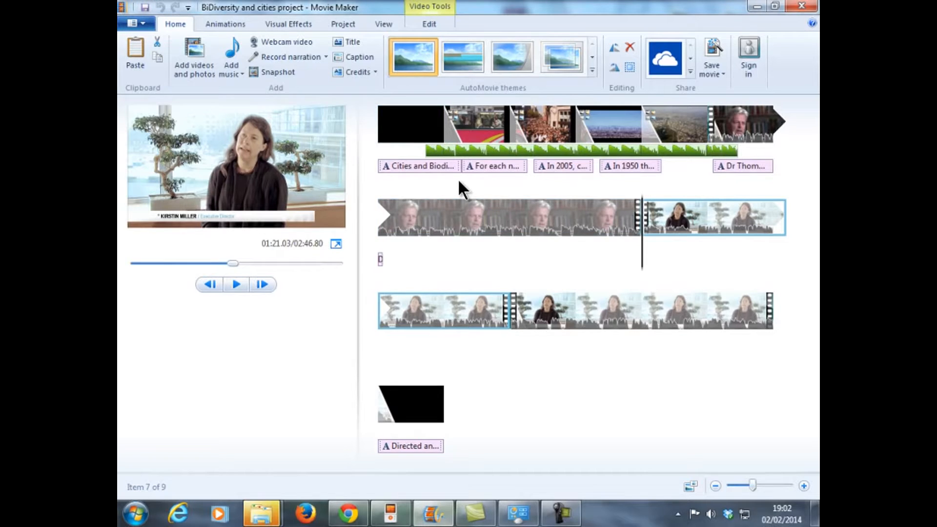
pyautogui.click(134, 21)
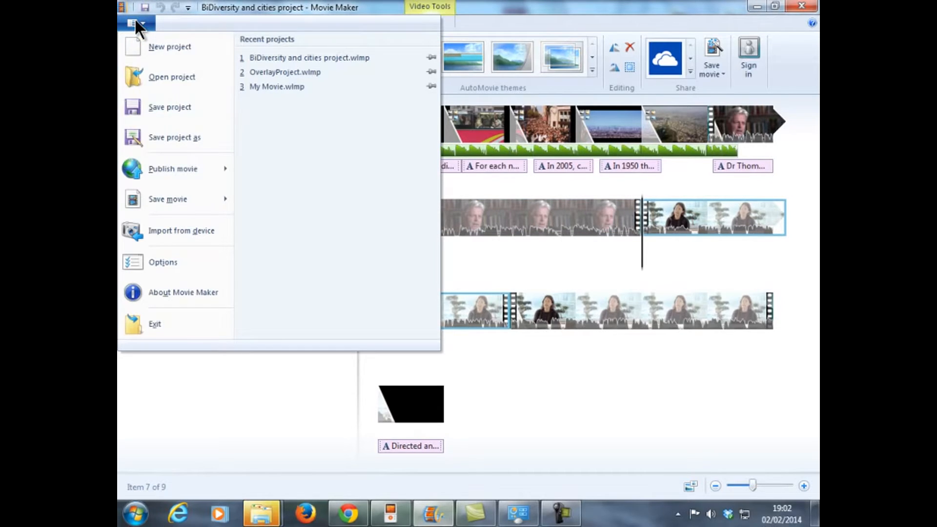
pyautogui.click(180, 136)
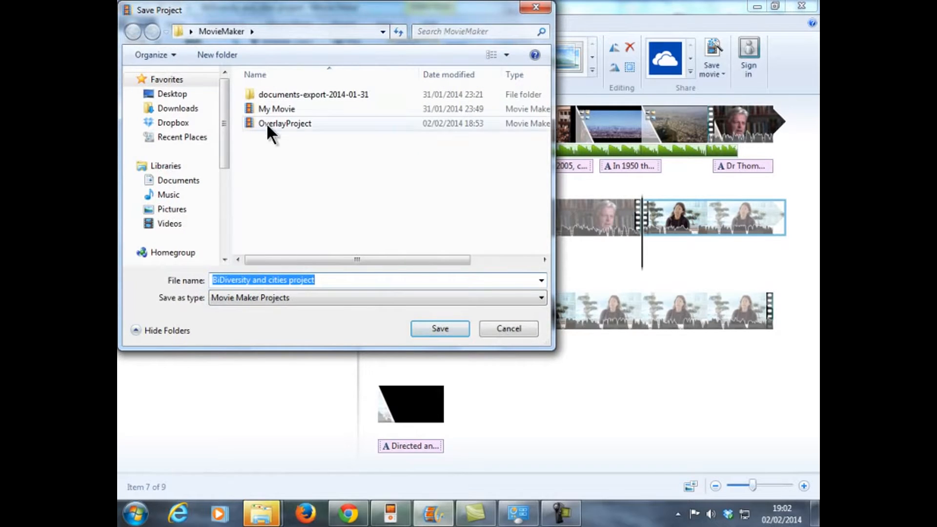
pyautogui.click(267, 121)
pyautogui.click(442, 327)
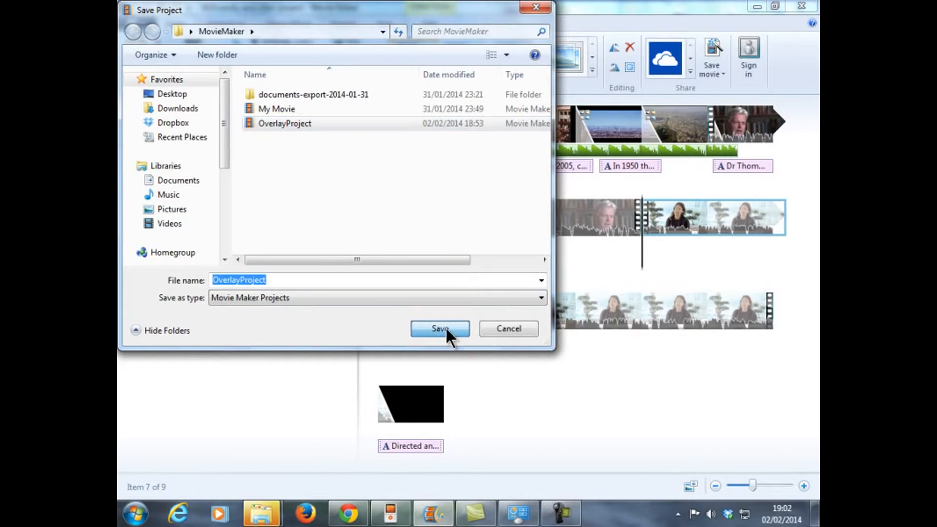
pyautogui.click(500, 256)
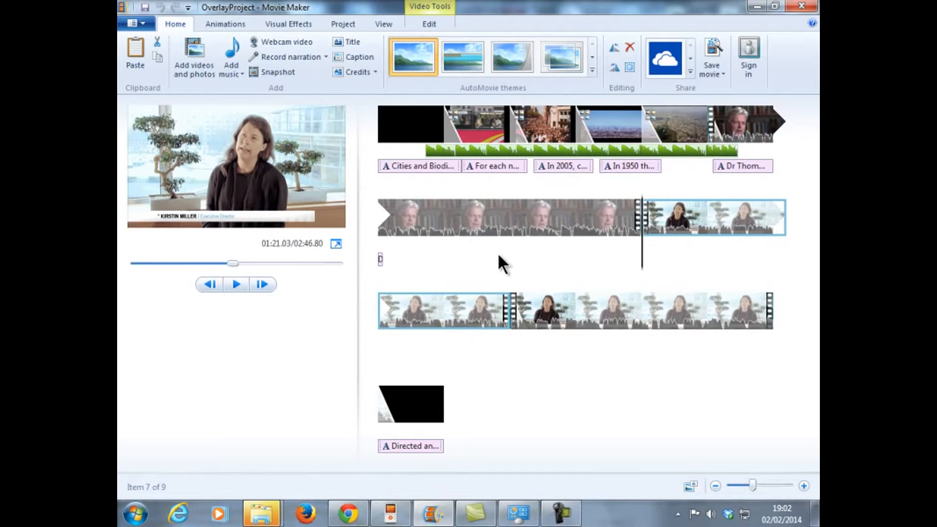
# Delete the black opening title clip and the four picture clips following it from the storyboard.
pyautogui.click(417, 129)
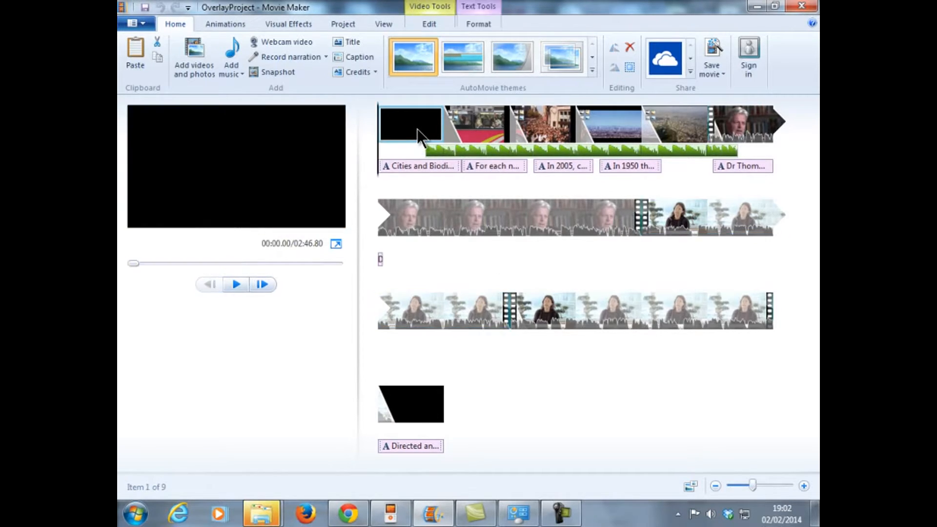
pyautogui.press('Delete')
pyautogui.press('Delete')
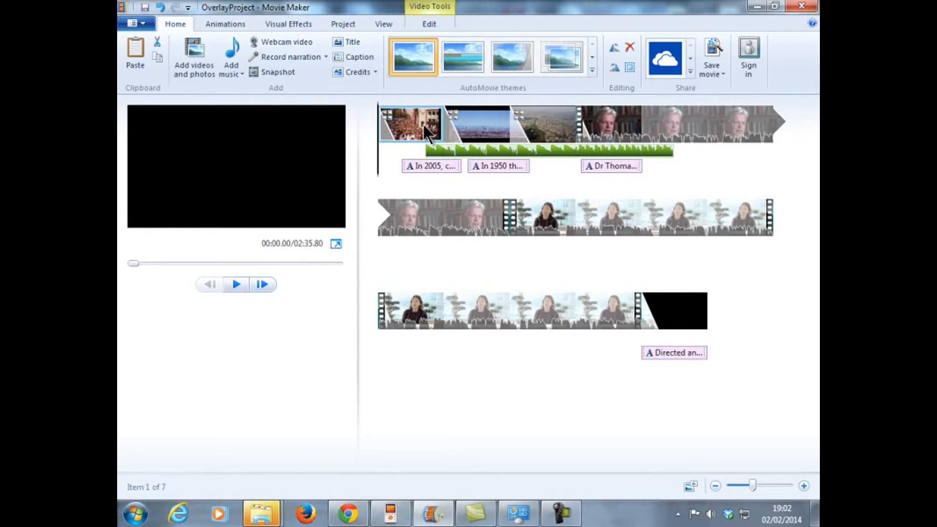
pyautogui.press('Delete')
pyautogui.press('Delete')
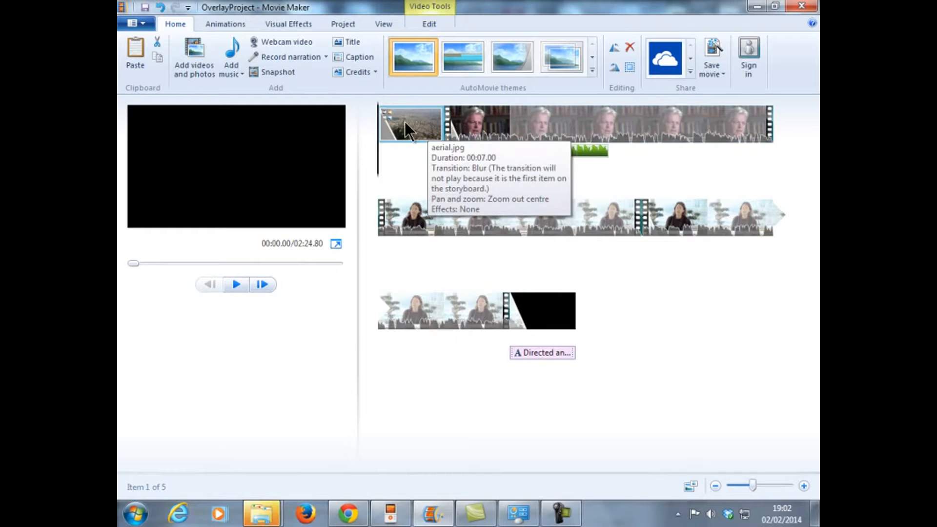
pyautogui.press('Delete')
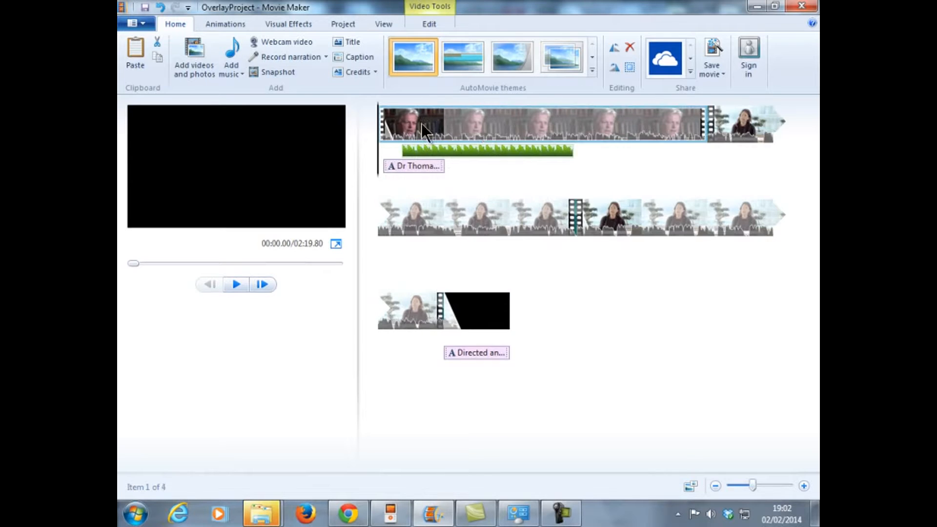
# Delete the soundtrack, the man's interview, the second clip of the woman and the closing credits, keeping only her first interview clip.
pyautogui.click(443, 146)
pyautogui.press('Delete')
pyautogui.press('Delete')
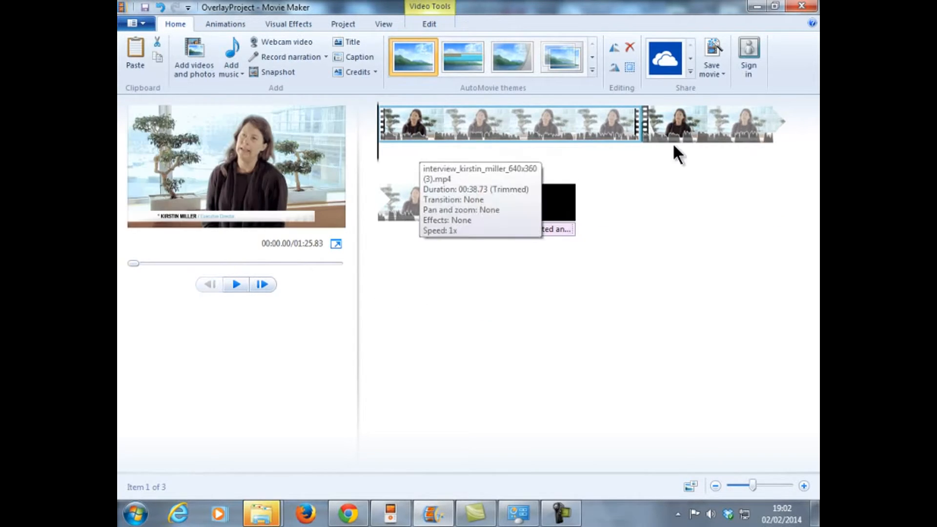
pyautogui.click(686, 127)
pyautogui.press('Delete')
pyautogui.click(678, 129)
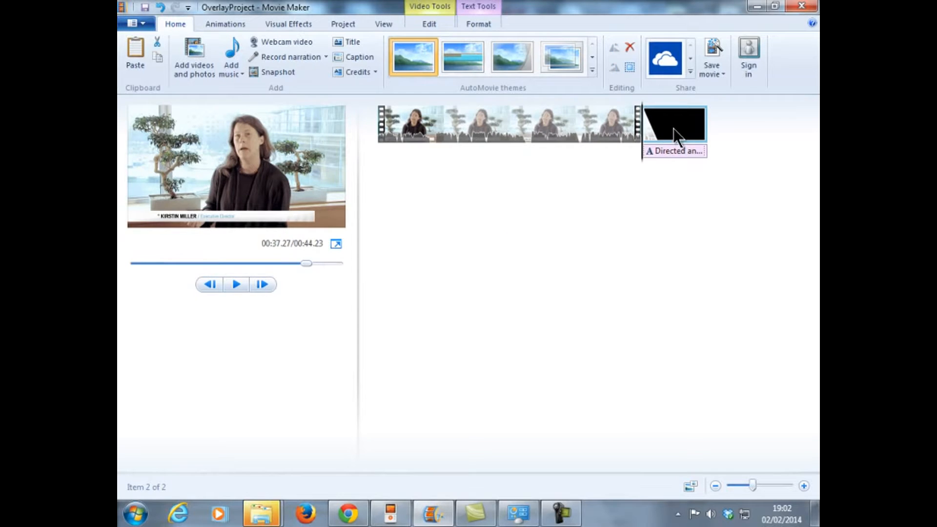
pyautogui.press('Delete')
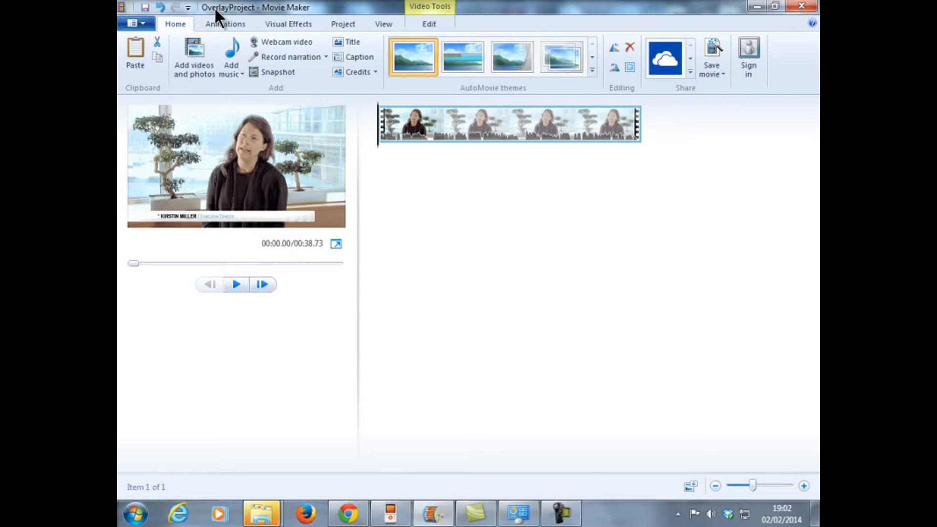
# Export the interview clip's sound as an audio-only MPEG-4/AAC file named OverlayProject in the MovieMaker folder.
pyautogui.click(135, 22)
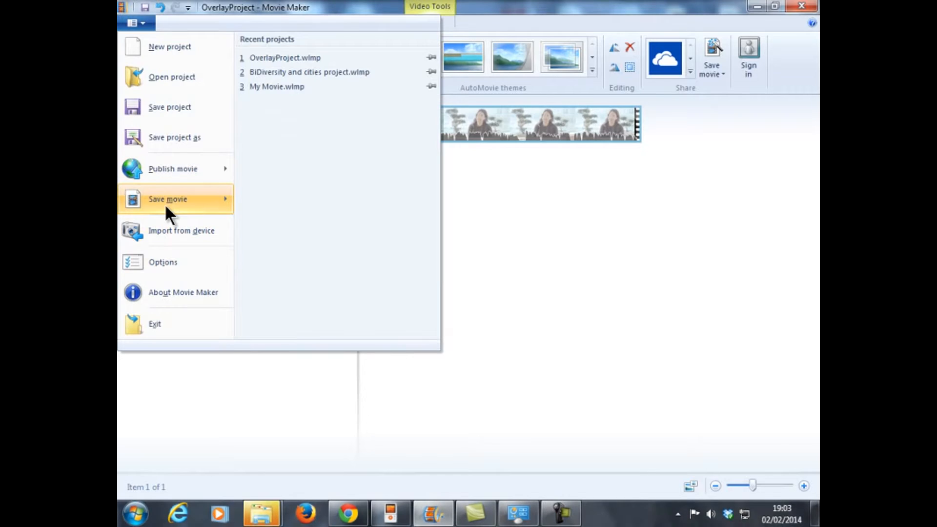
pyautogui.moveTo(165, 203)
pyautogui.scroll(-10, 354, 176)
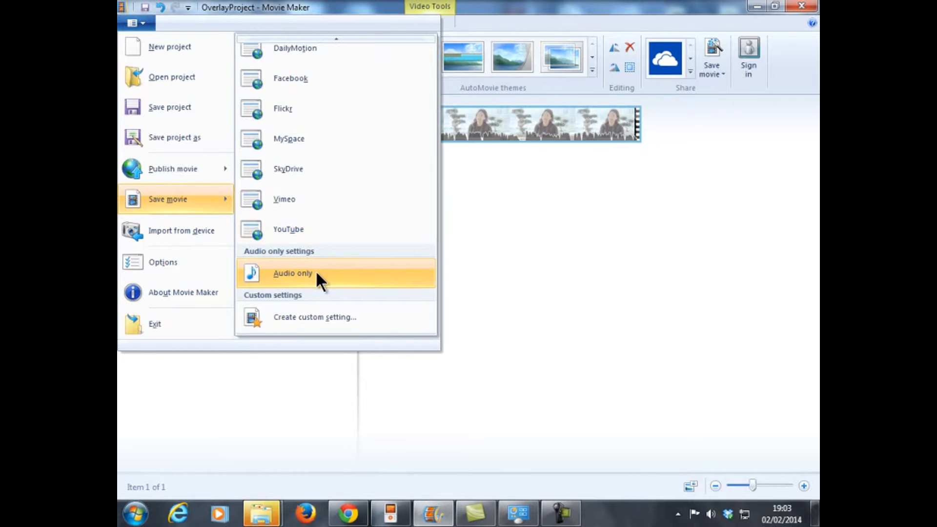
pyautogui.click(705, 252)
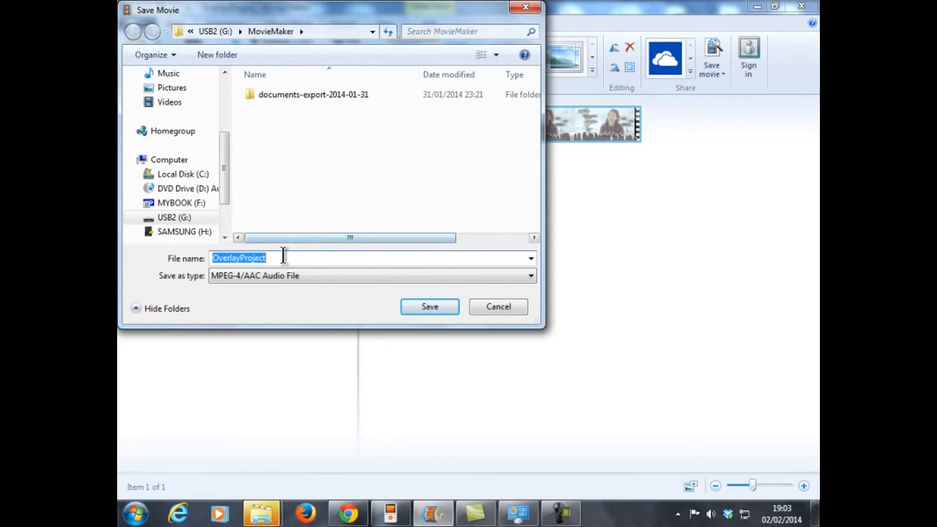
pyautogui.click(442, 306)
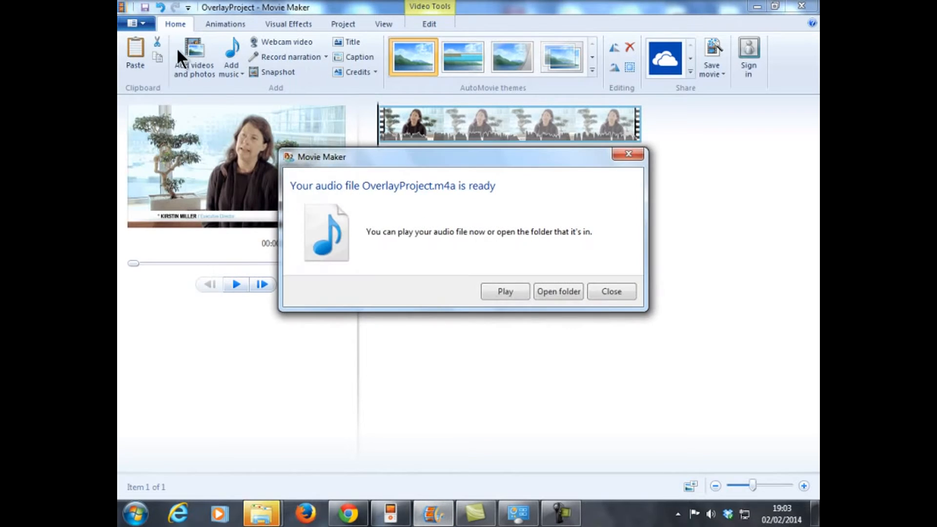
pyautogui.click(595, 290)
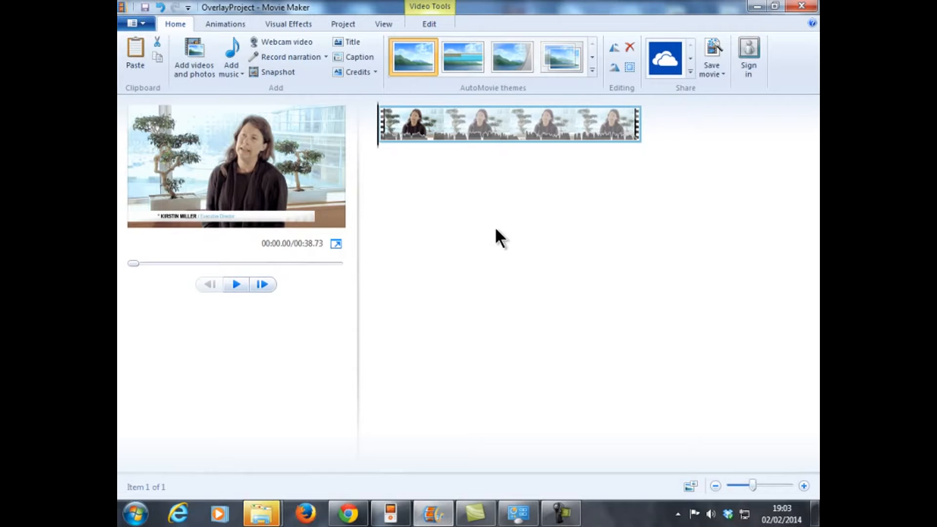
# Add the exported OverlayProject audio file as music beneath the interview clip, and remove the music track again.
pyautogui.click(236, 44)
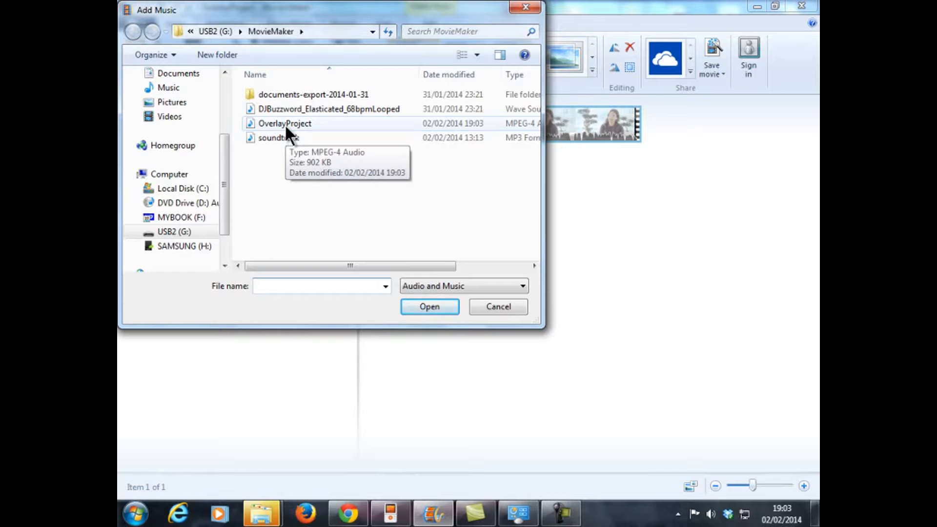
pyautogui.click(284, 124)
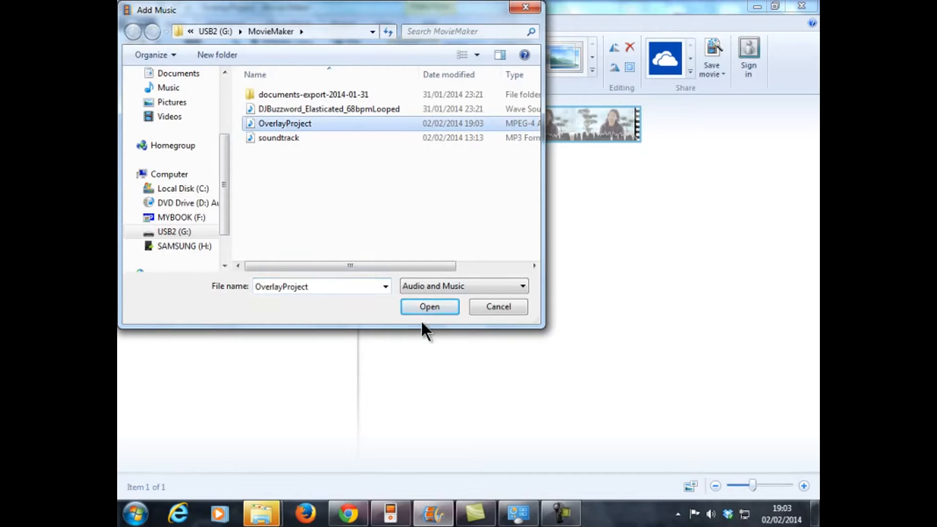
pyautogui.click(429, 306)
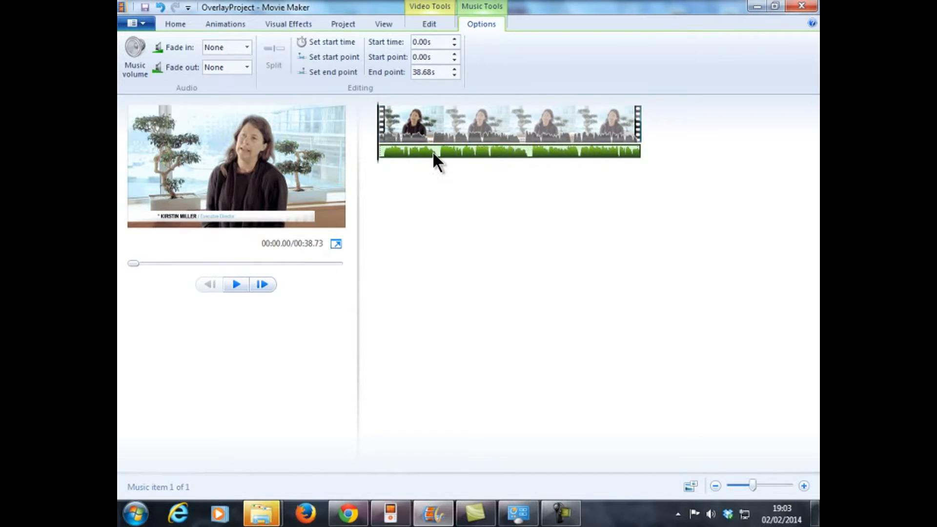
pyautogui.press('Delete')
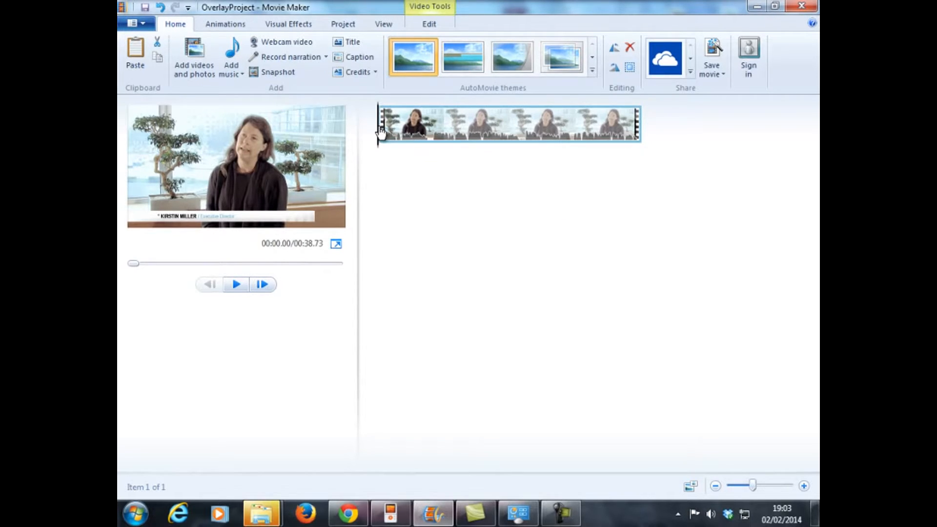
# Preview part of the interview clip and split it into three pieces at about 9.7 s and 28.5 s.
pyautogui.moveTo(381, 129); pyautogui.dragTo(468, 131)
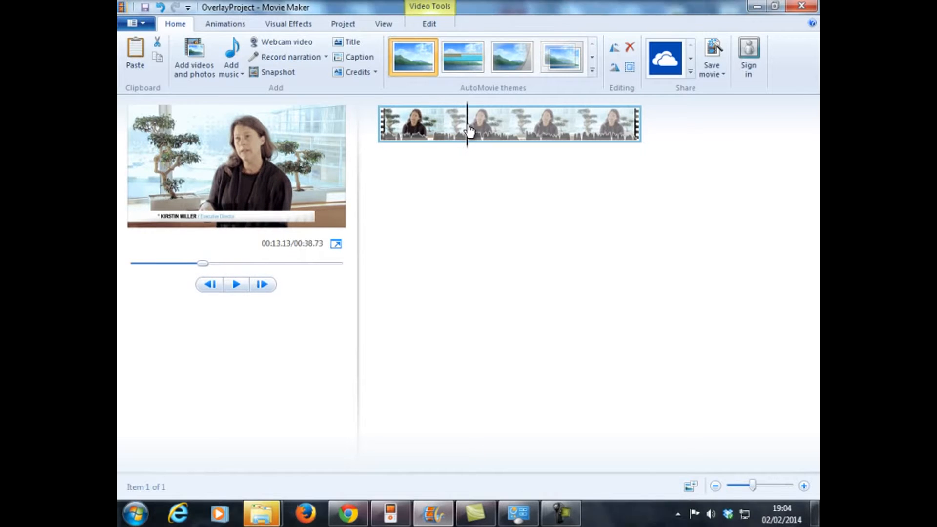
pyautogui.press('space')
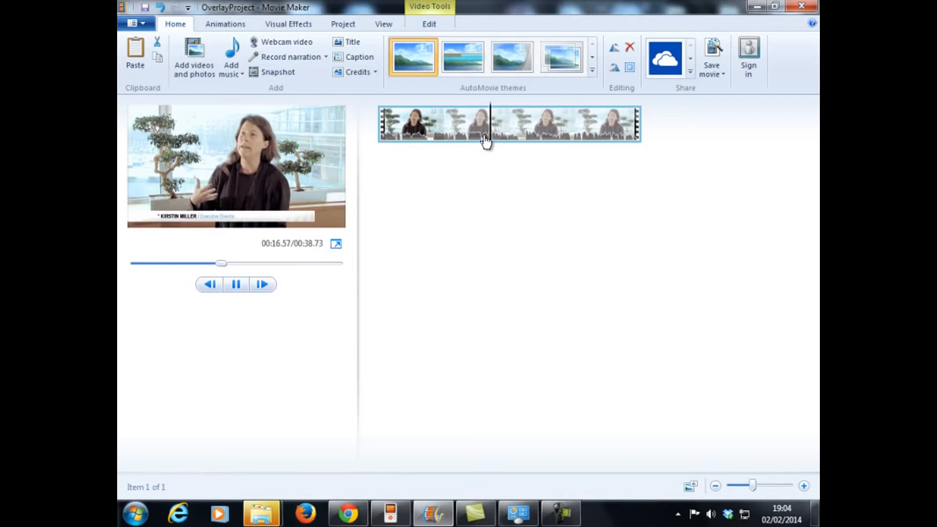
pyautogui.press('space')
pyautogui.moveTo(492, 131); pyautogui.dragTo(484, 135)
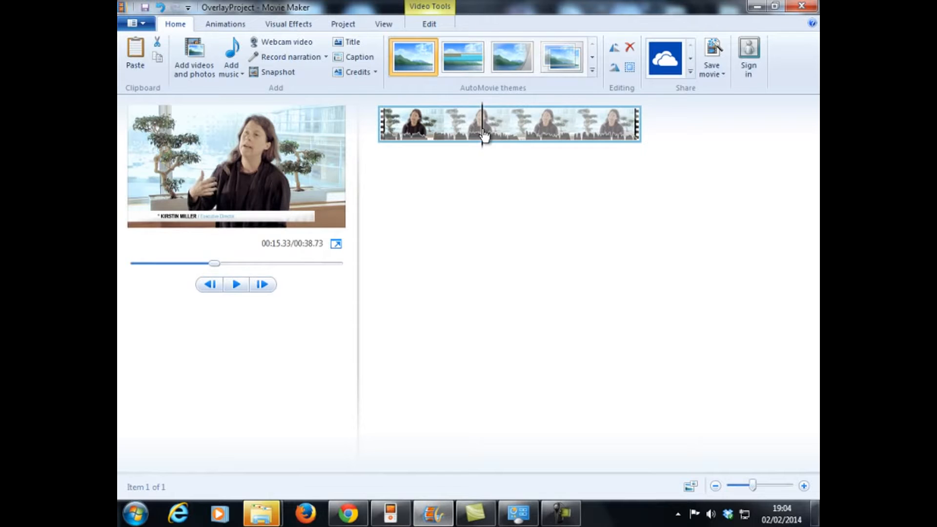
pyautogui.moveTo(483, 135); pyautogui.dragTo(444, 124)
pyautogui.click(430, 24)
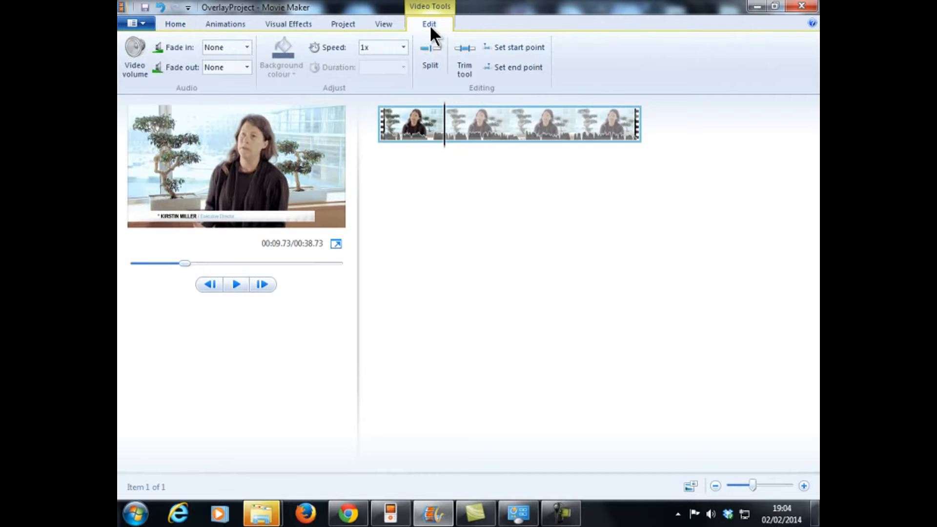
pyautogui.click(434, 55)
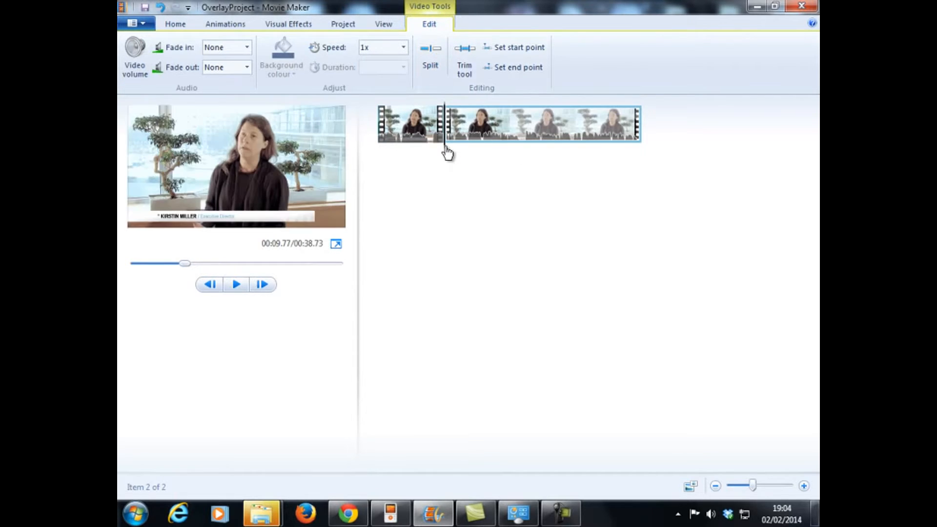
pyautogui.moveTo(451, 152); pyautogui.dragTo(573, 147)
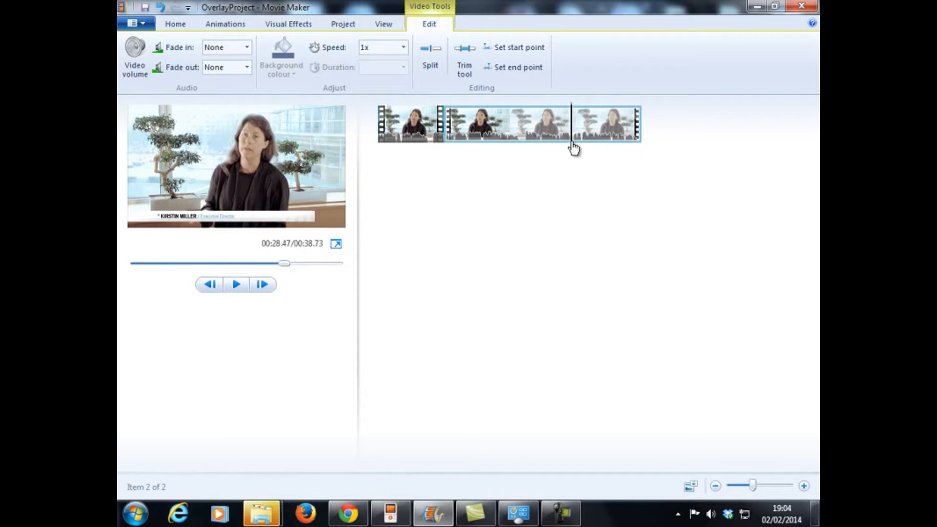
pyautogui.click(438, 48)
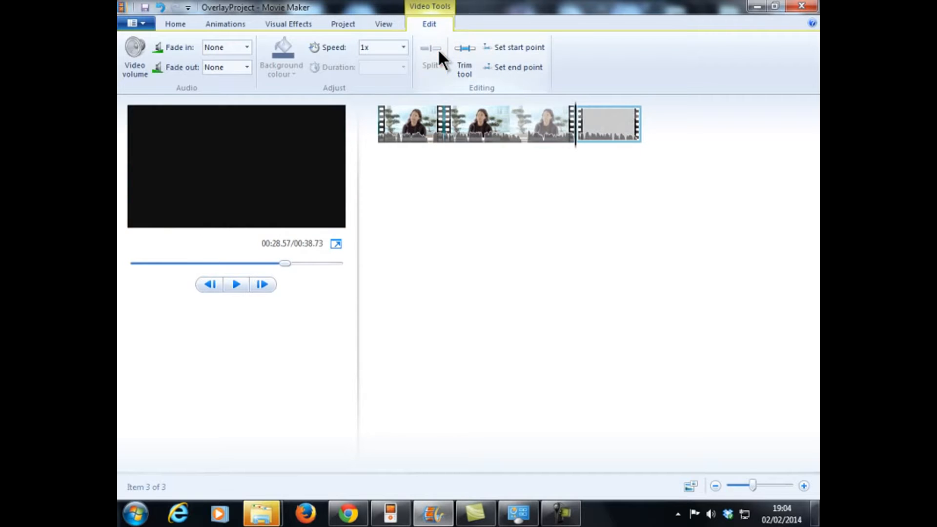
# Add the OverlayProject audio file from the MovieMaker folder as a music track beneath the three interview pieces.
pyautogui.click(536, 122)
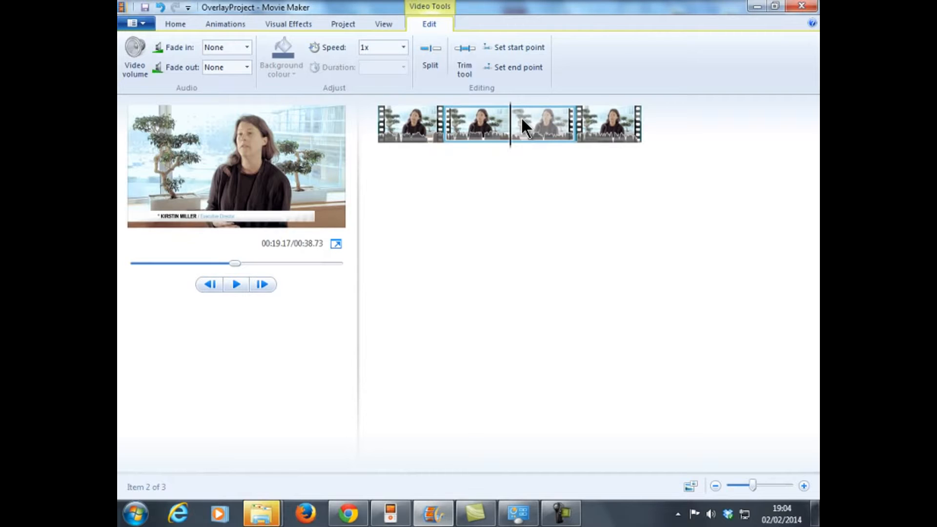
pyautogui.click(138, 22)
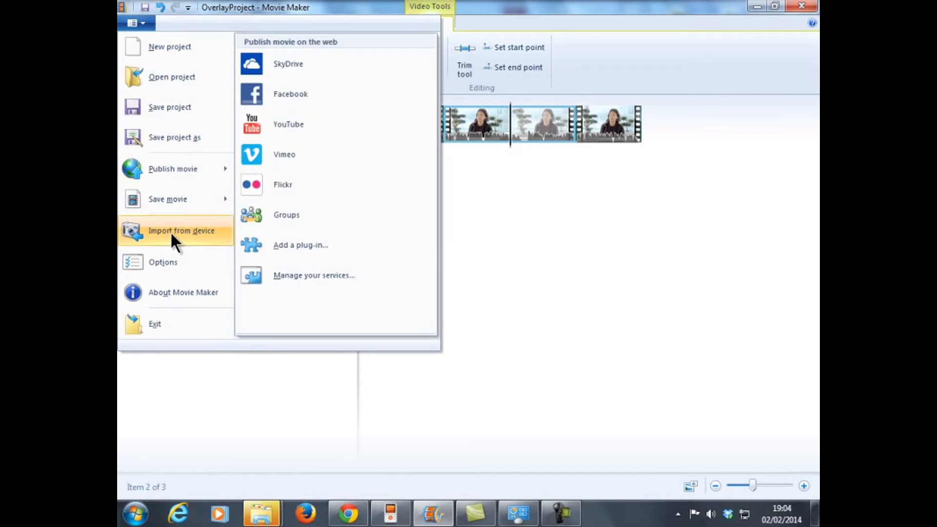
pyautogui.click(526, 224)
pyautogui.click(176, 23)
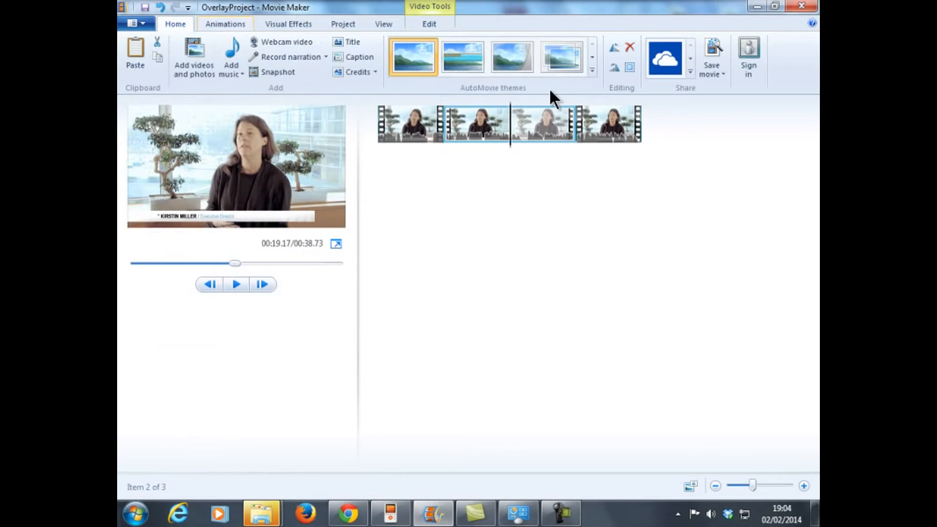
pyautogui.click(238, 37)
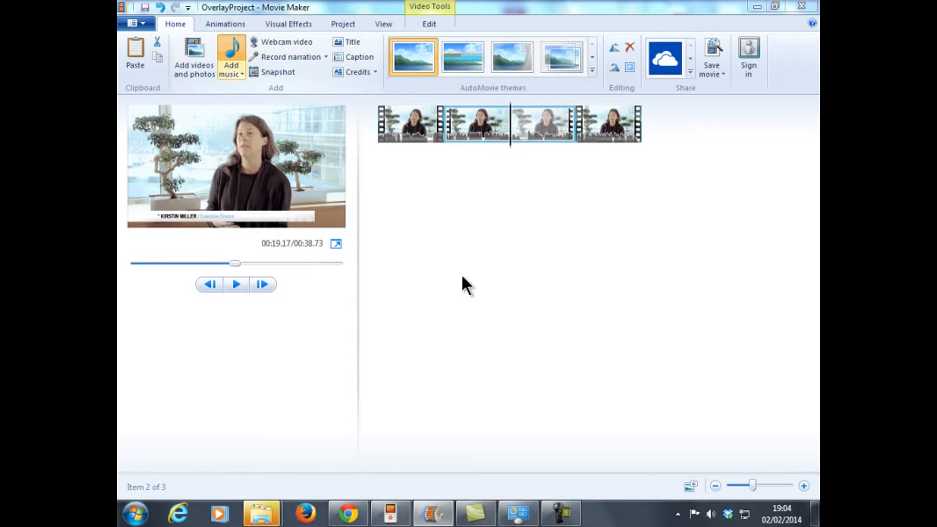
pyautogui.click(284, 123)
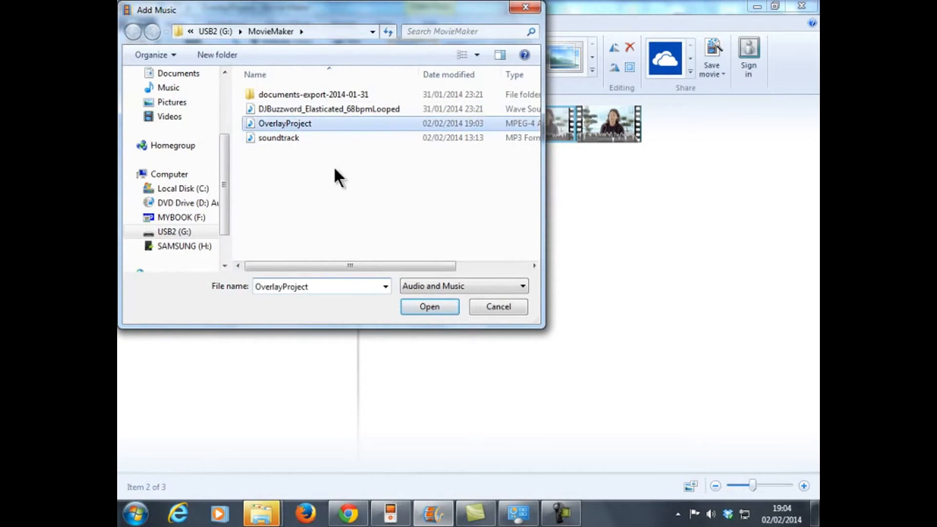
pyautogui.click(428, 306)
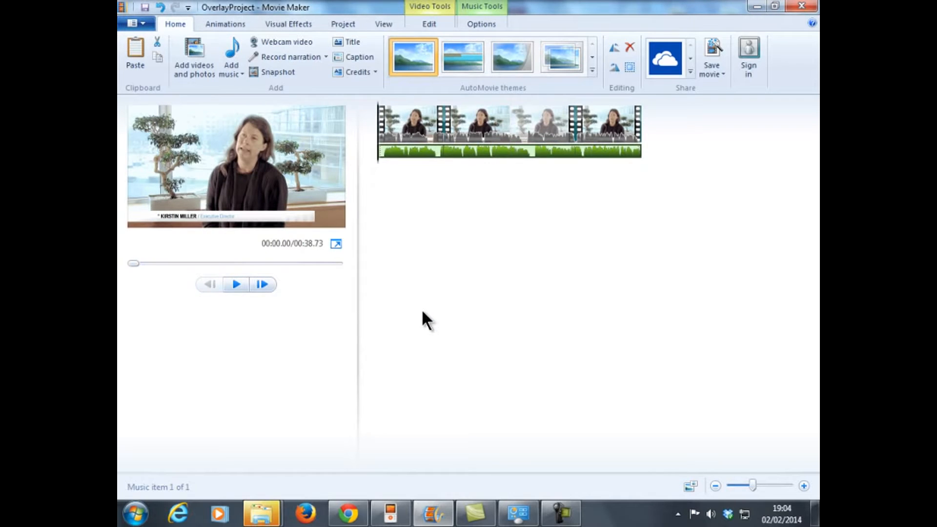
# Play the first few seconds of the project to hear the added audio against the interview clip.
pyautogui.click(803, 486)
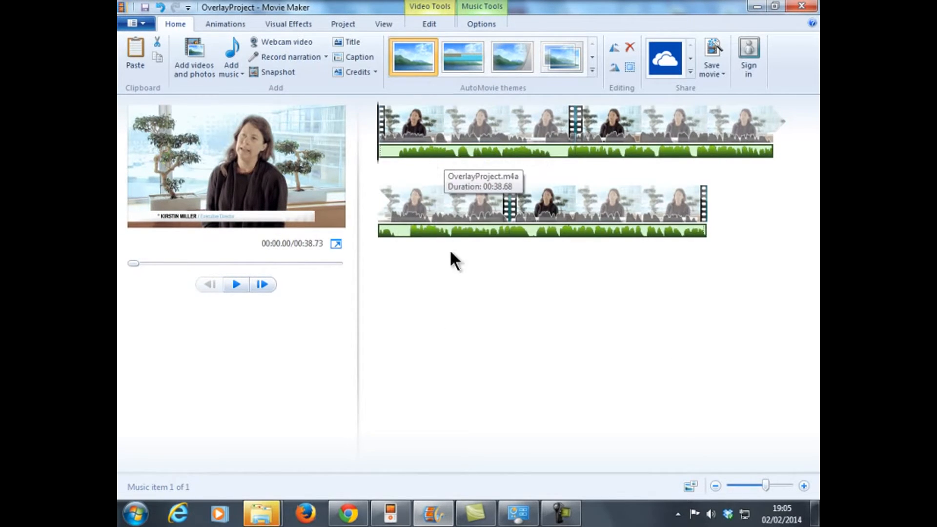
pyautogui.click(236, 285)
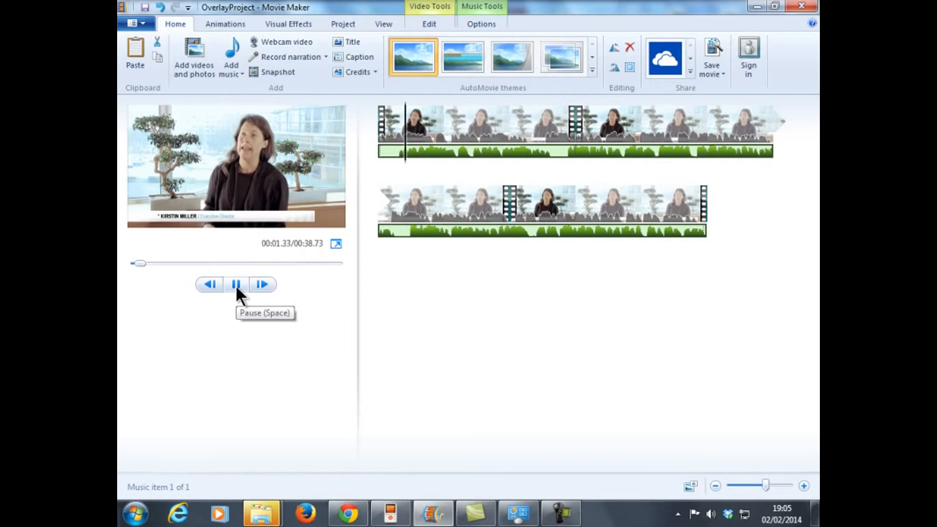
pyautogui.click(235, 285)
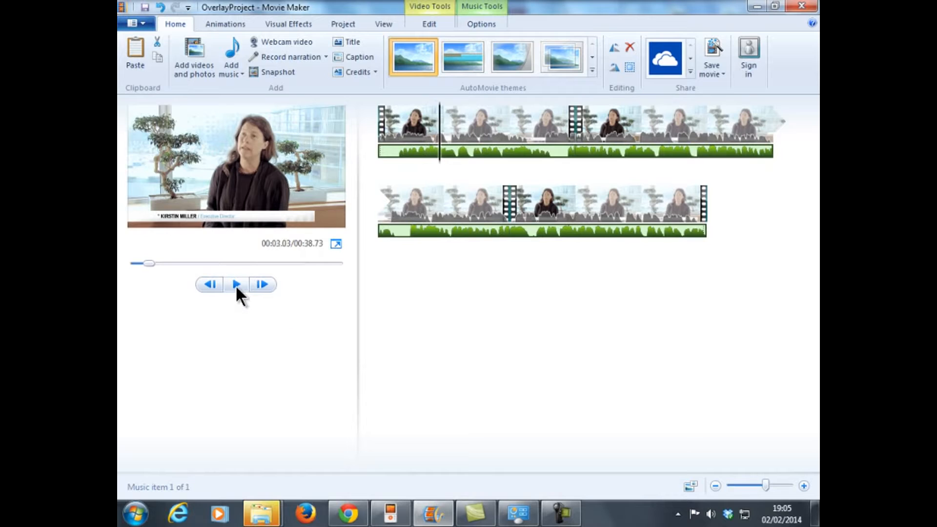
# Set the music track's start point to 1.07 s, where its speech begins, and play the opening seconds.
pyautogui.click(803, 485)
pyautogui.click(803, 485)
pyautogui.click(803, 486)
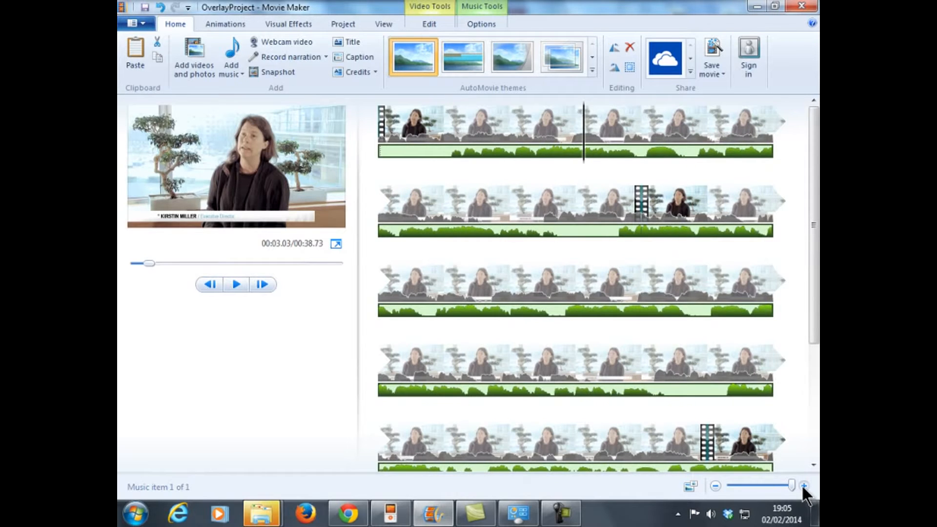
pyautogui.moveTo(586, 166); pyautogui.dragTo(452, 167)
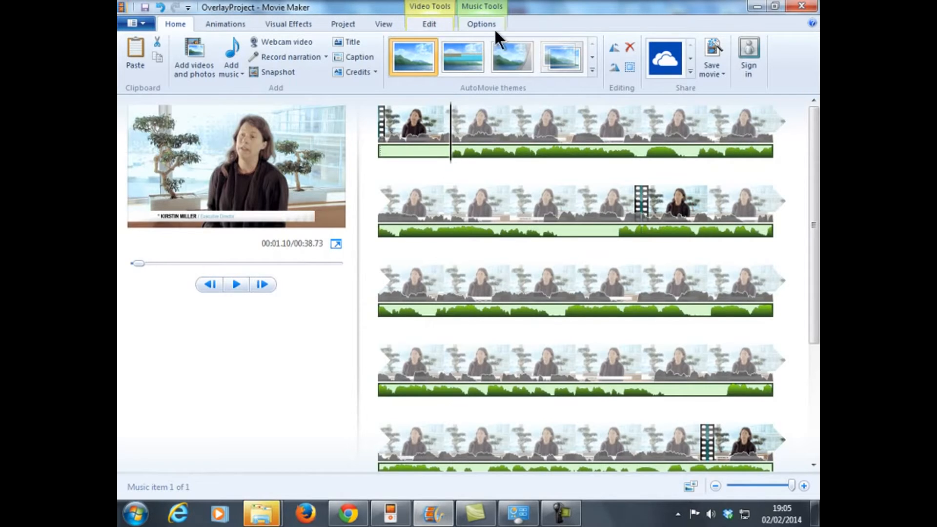
pyautogui.click(423, 24)
pyautogui.click(472, 22)
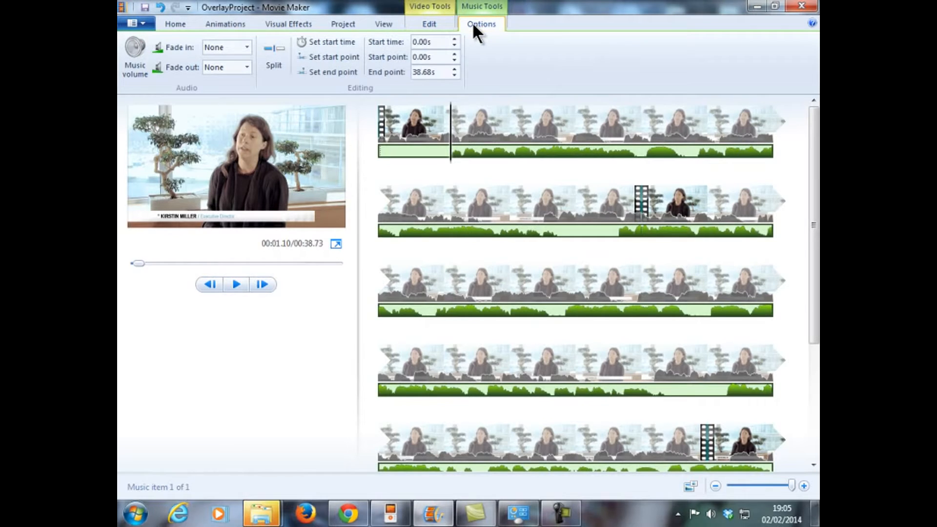
pyautogui.click(313, 64)
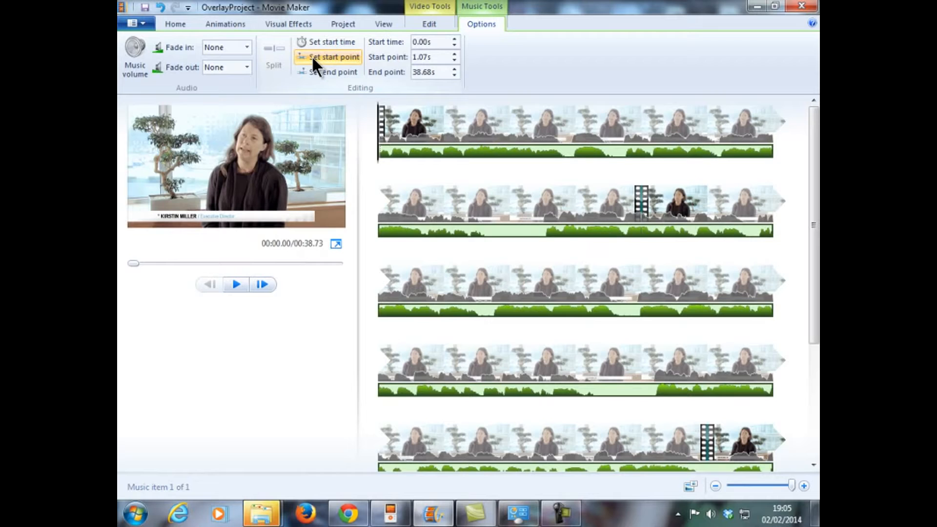
pyautogui.click(237, 283)
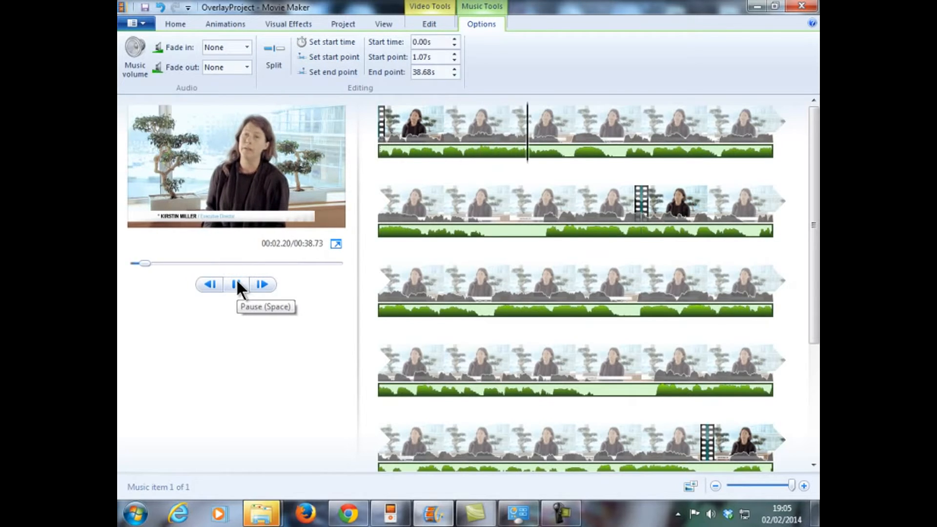
pyautogui.click(237, 284)
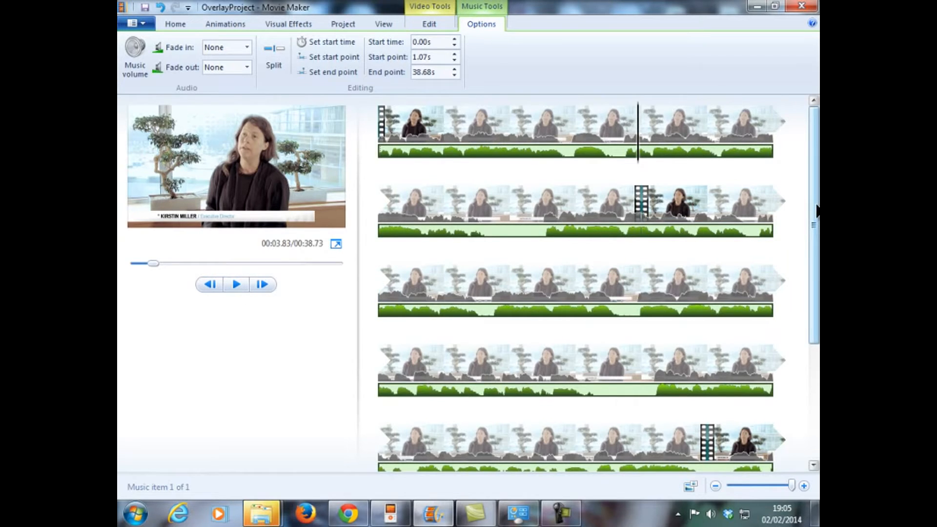
# Delete the middle piece of the split interview clip, keeping the pieces before and after it.
pyautogui.moveTo(814, 212); pyautogui.dragTo(815, 234)
pyautogui.click(690, 168)
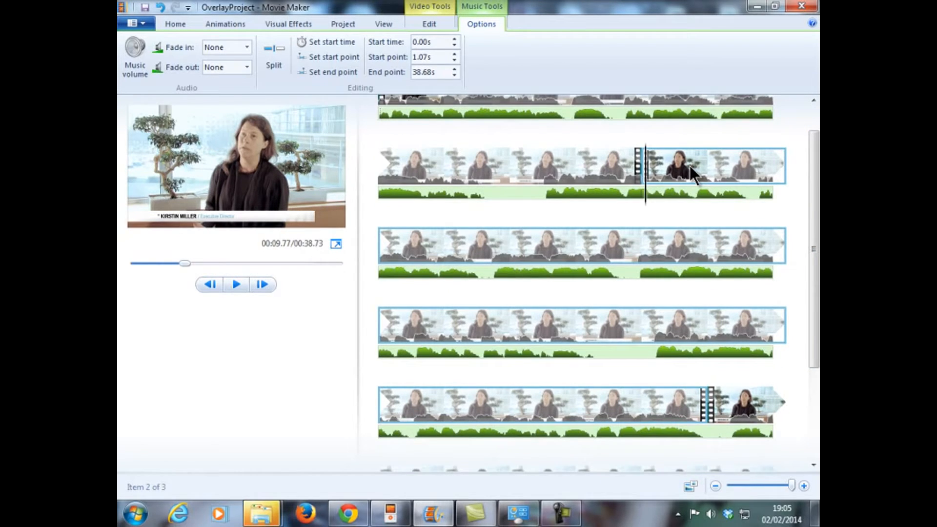
pyautogui.moveTo(814, 214); pyautogui.dragTo(814, 242)
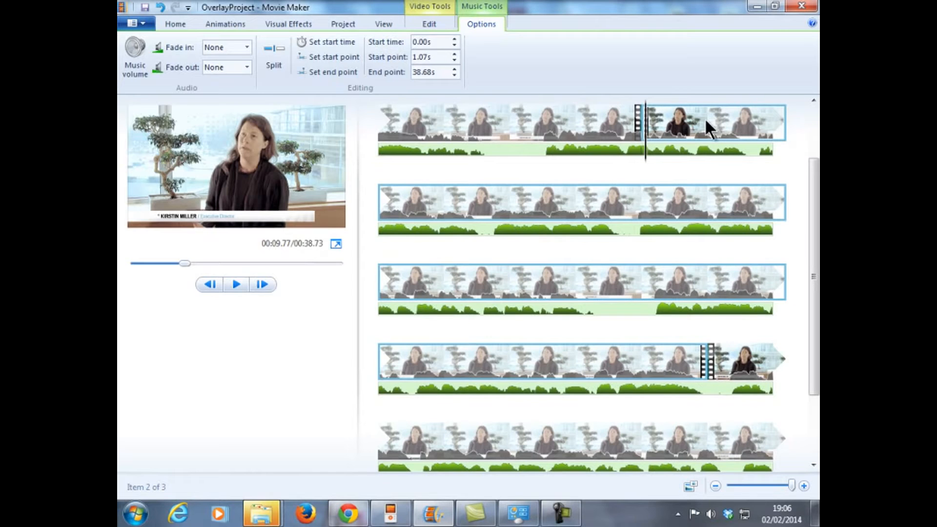
pyautogui.click(715, 486)
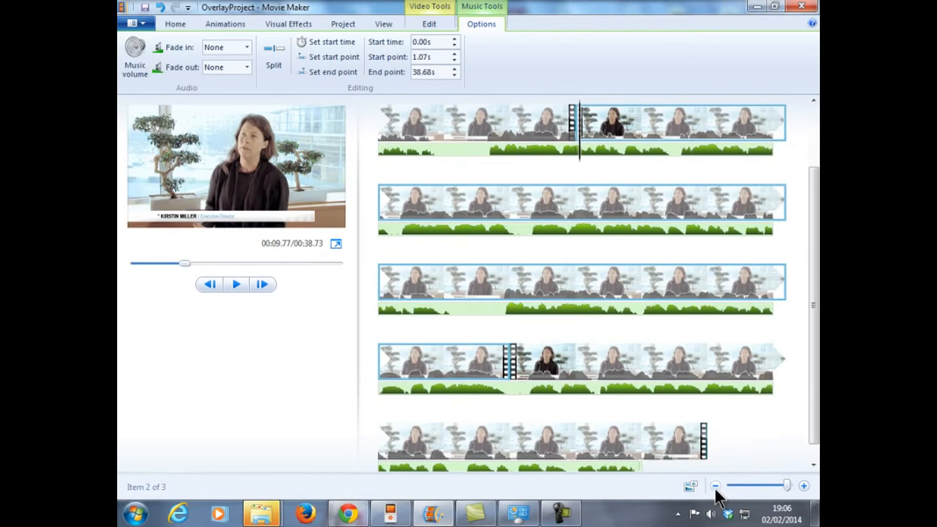
pyautogui.click(715, 486)
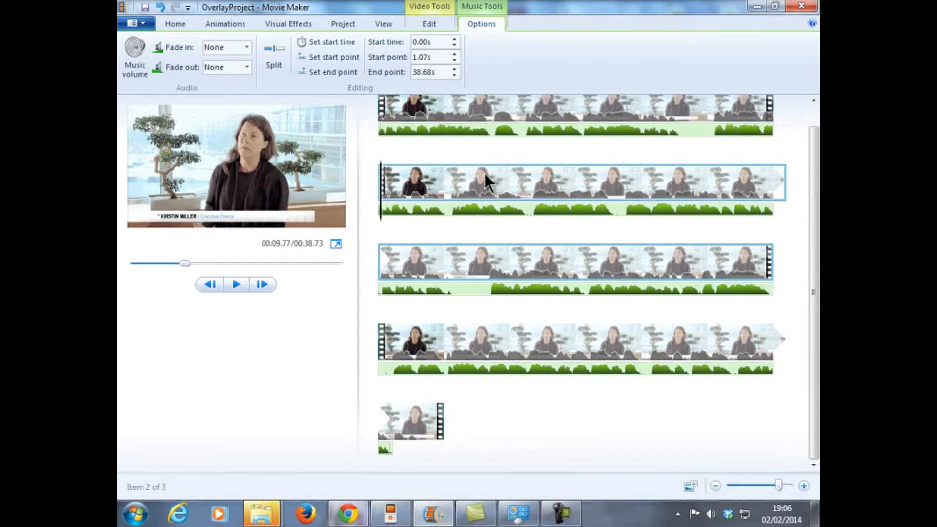
pyautogui.scroll(1, 548, 204)
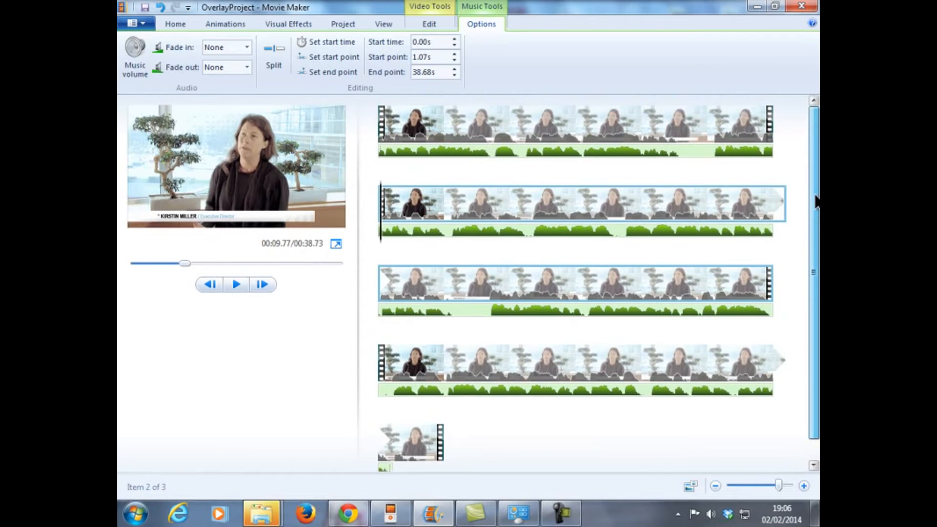
pyautogui.click(549, 207)
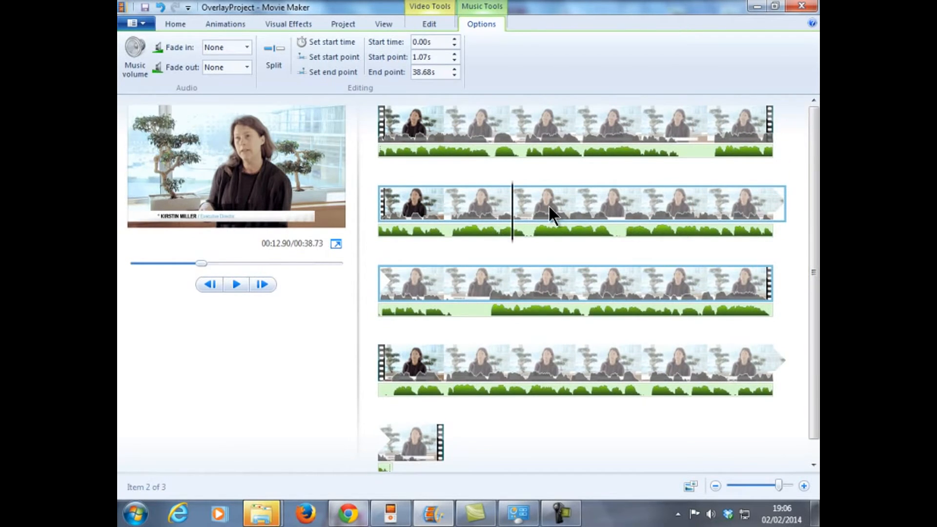
pyautogui.press('Delete')
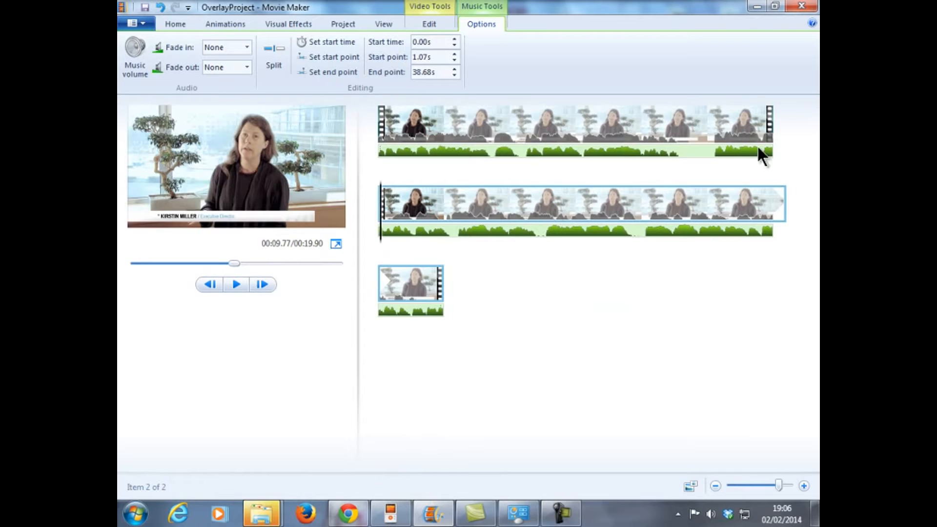
# Add the city park, SolarHouse_EnvironmentBlog, solarShed_1010uk and wind turbine photos from the MovieMaker folder on the USB2 drive.
pyautogui.click(171, 22)
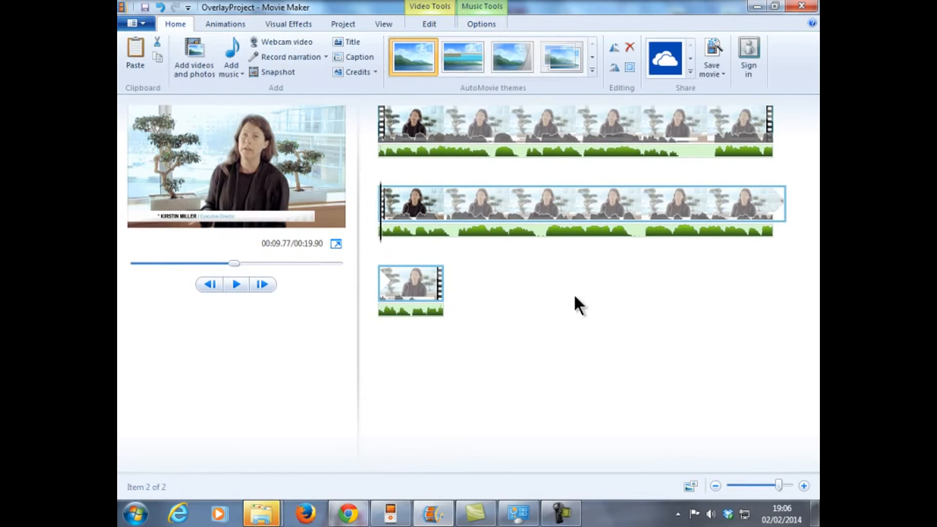
pyautogui.click(195, 42)
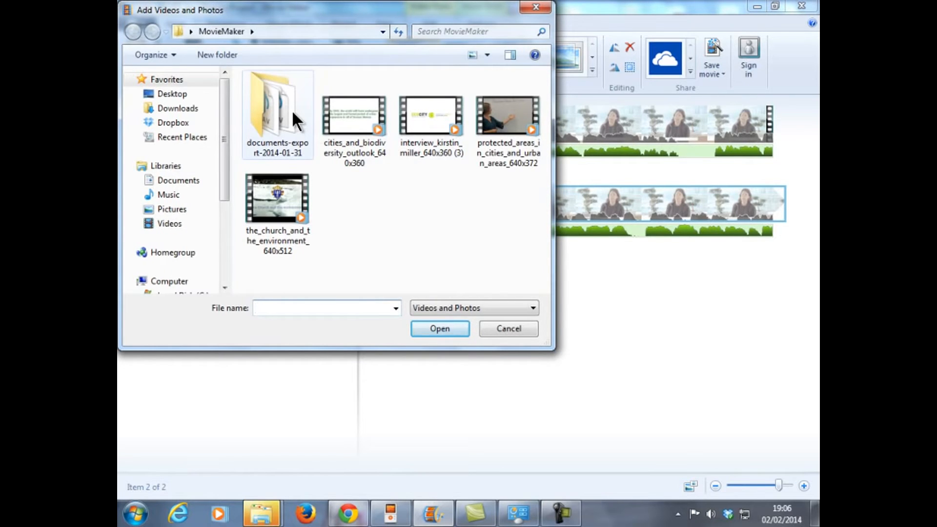
pyautogui.moveTo(220, 157); pyautogui.dragTo(157, 206)
pyautogui.click(168, 232)
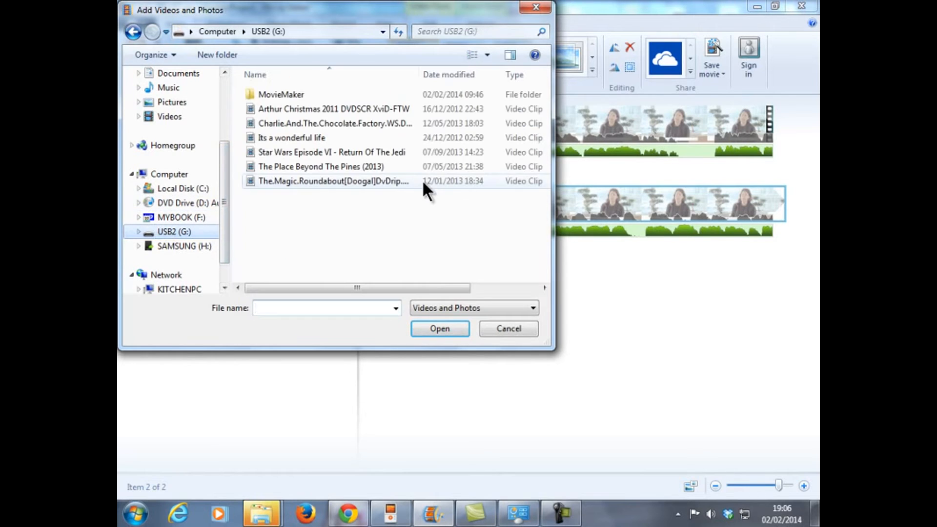
pyautogui.doubleClick(279, 93)
pyautogui.scroll(-1, 350, 145)
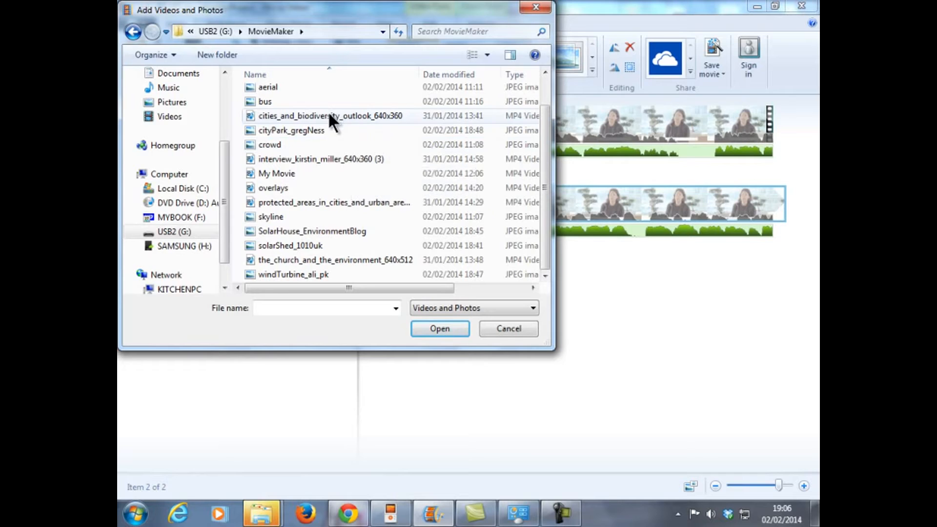
pyautogui.click(305, 131)
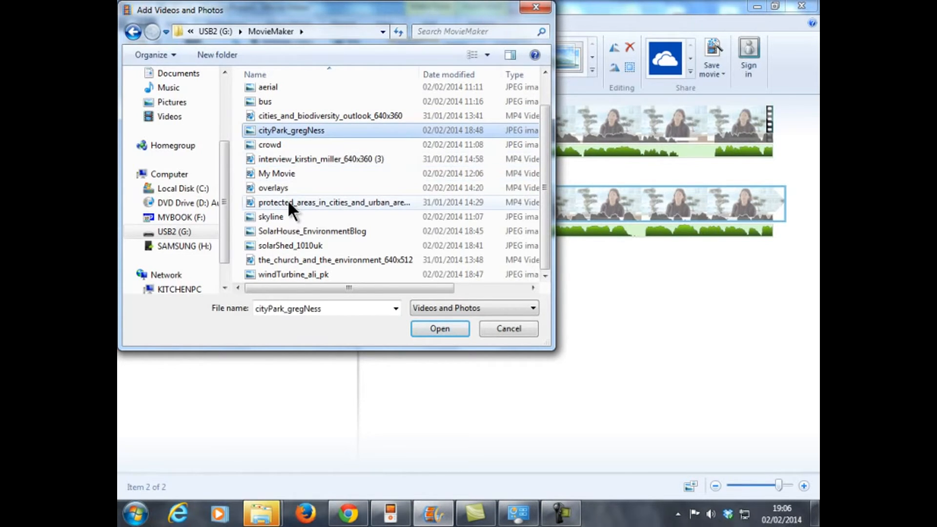
pyautogui.keyDown('ctrl'); pyautogui.click(297, 230); pyautogui.keyUp('ctrl')
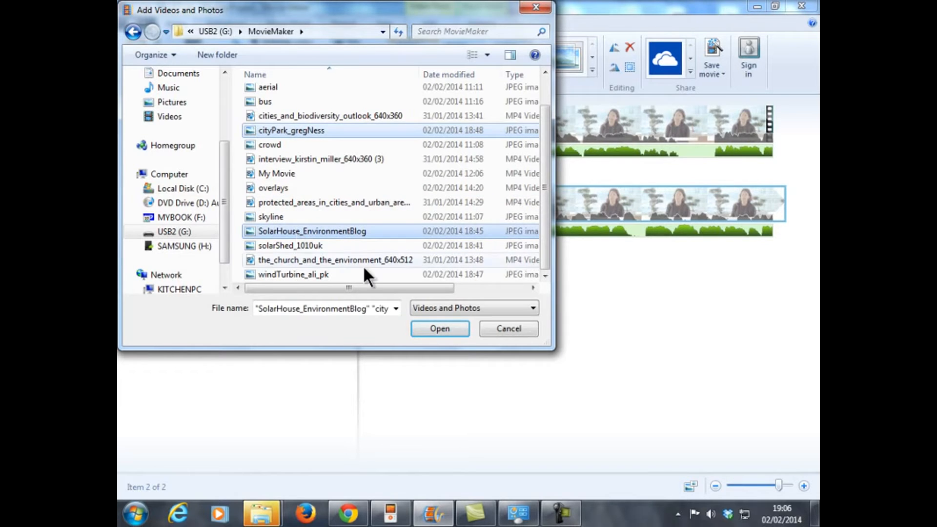
pyautogui.keyDown('ctrl'); pyautogui.click(312, 274); pyautogui.keyUp('ctrl')
pyautogui.keyDown('ctrl'); pyautogui.click(313, 245); pyautogui.keyUp('ctrl')
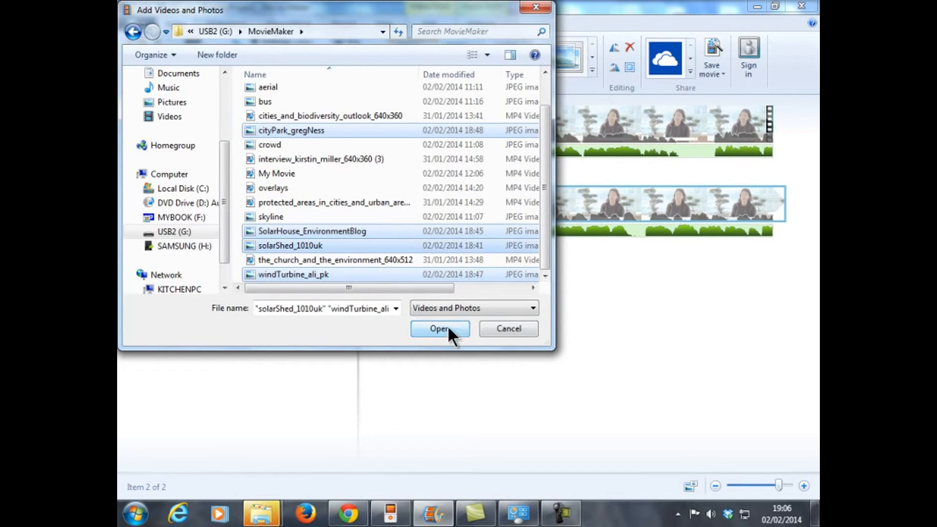
pyautogui.click(447, 325)
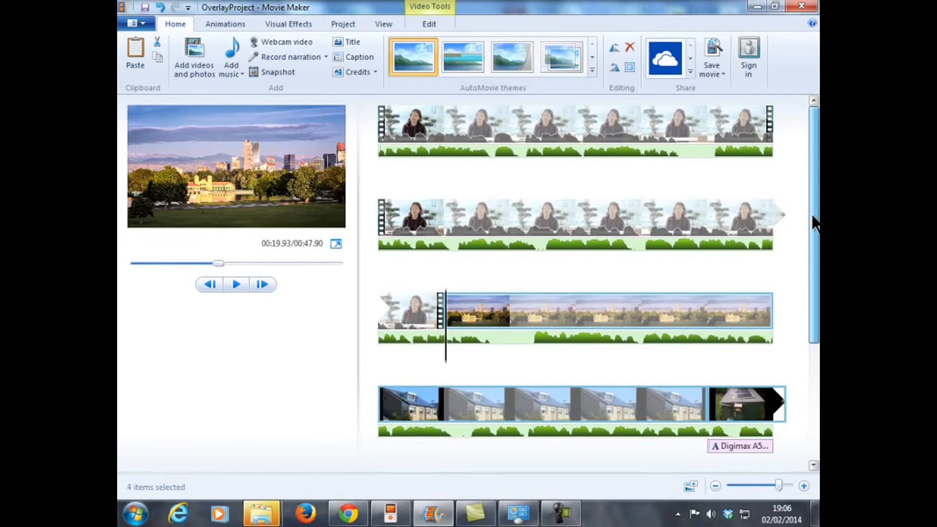
# Set the city park photo's duration to 4.5 seconds and select the solar house photo.
pyautogui.moveTo(811, 220); pyautogui.dragTo(819, 291)
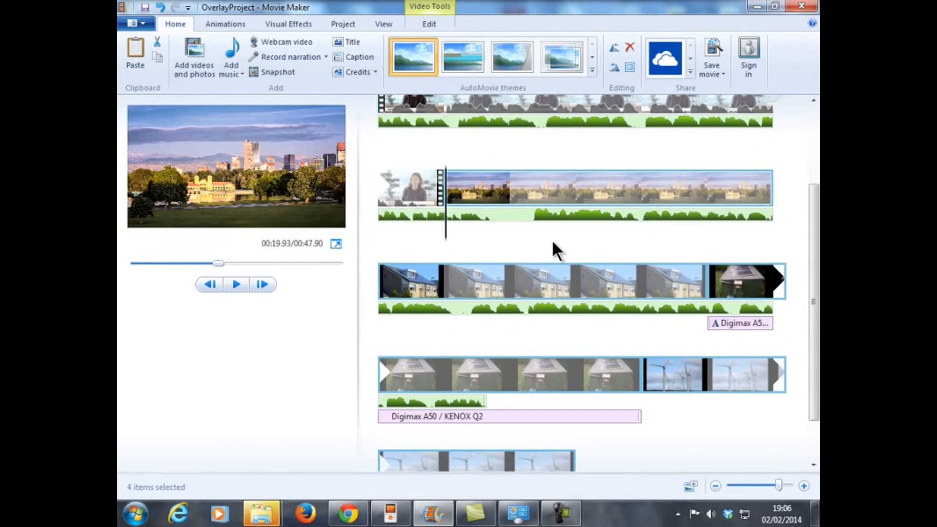
pyautogui.click(564, 191)
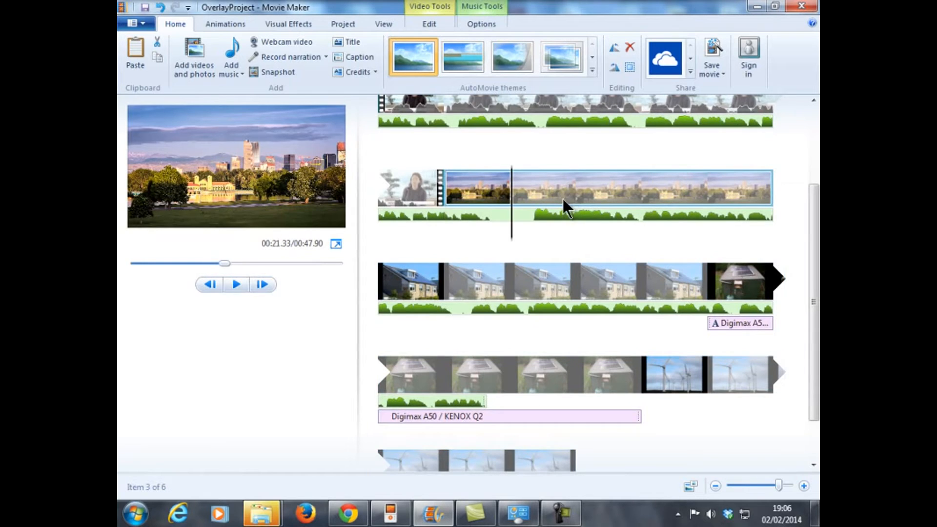
pyautogui.click(431, 28)
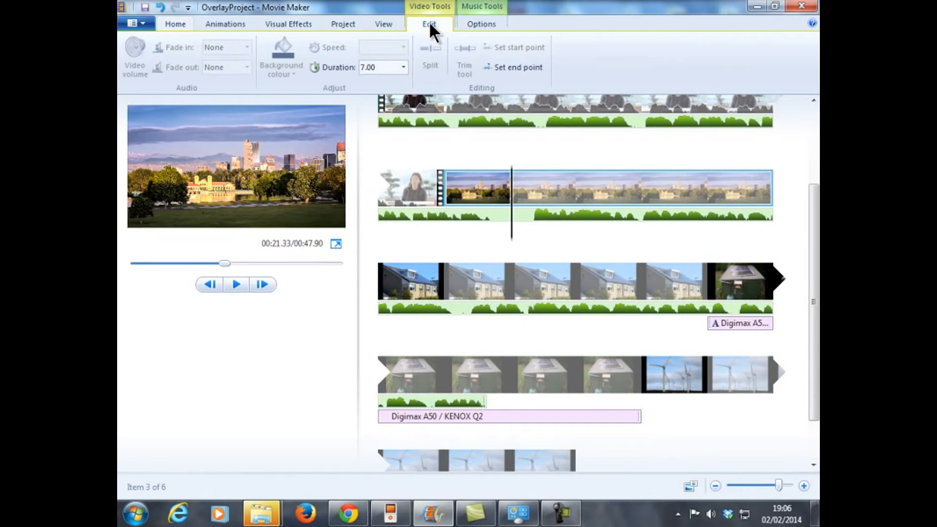
pyautogui.click(390, 67)
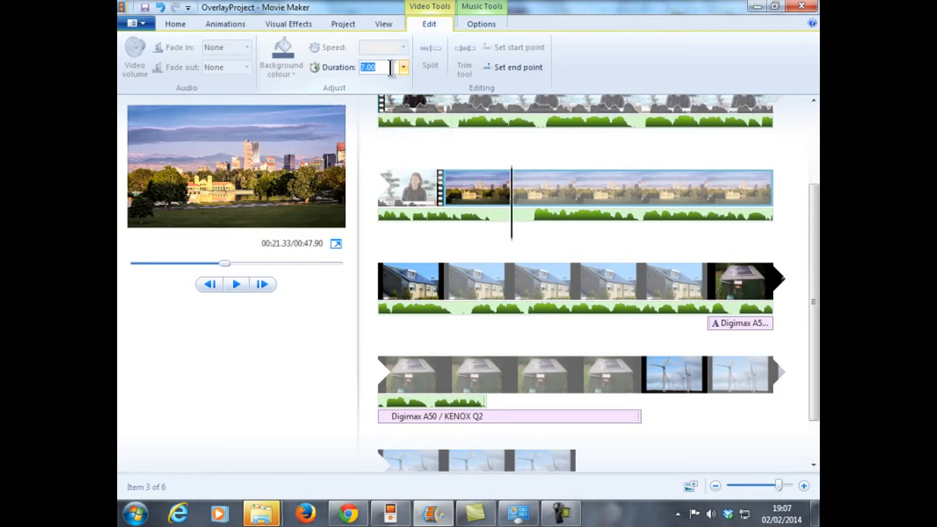
pyautogui.write('4.5')
pyautogui.click(502, 285)
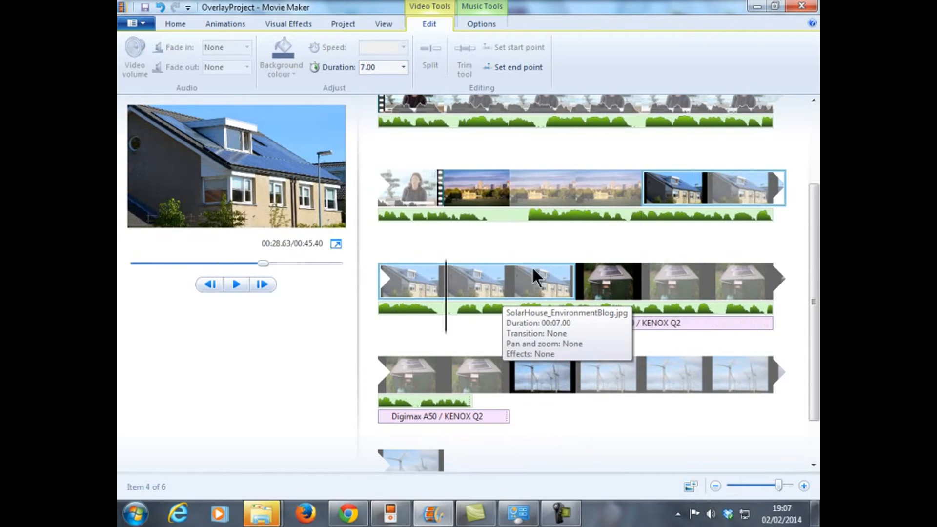
# Set the duration of the solar house photo and of the solar shed photo to 4.5 seconds each.
pyautogui.click(378, 66)
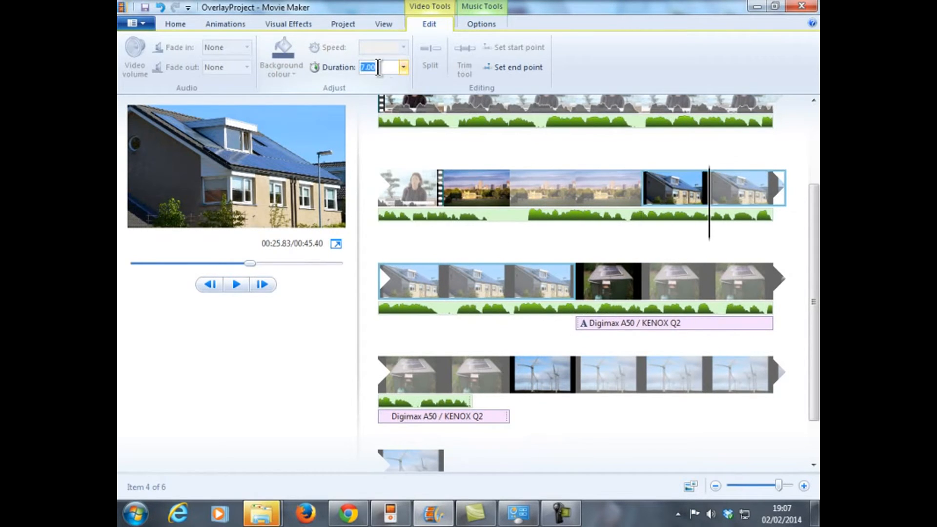
pyautogui.write('4.5')
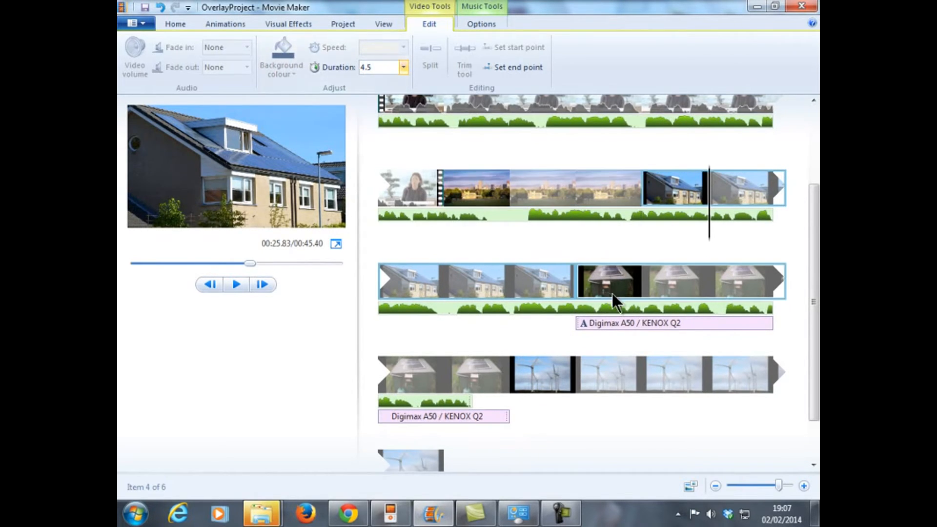
pyautogui.click(624, 285)
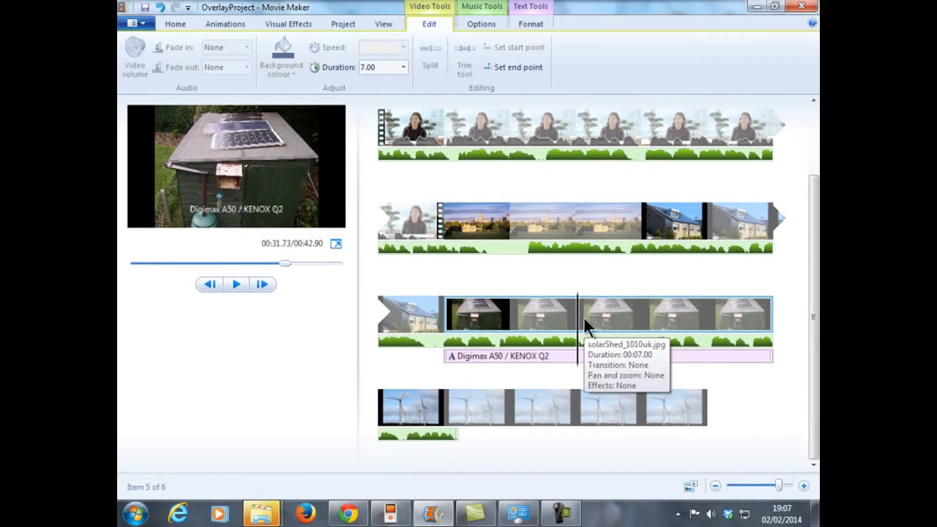
pyautogui.click(513, 315)
pyautogui.click(386, 68)
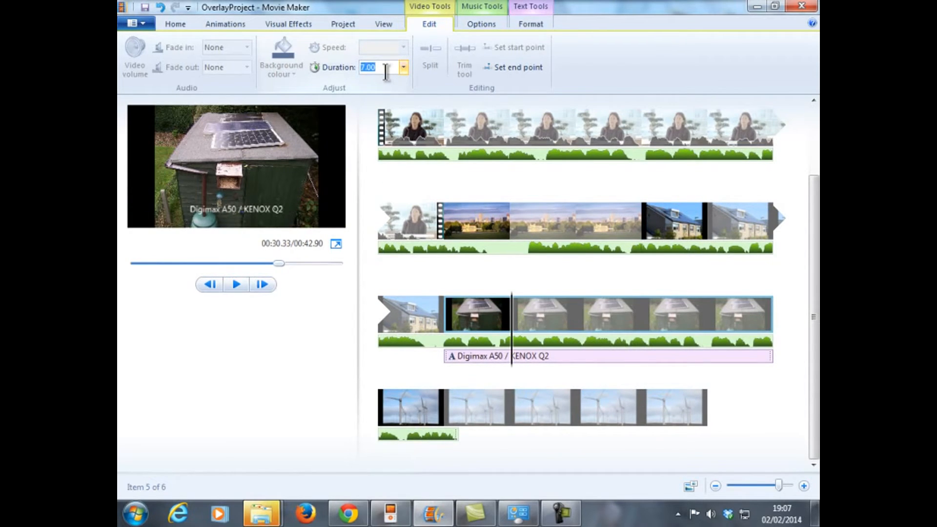
pyautogui.write('4.5')
# Set the wind turbine photo's duration to 5.3 seconds.
pyautogui.click(457, 409)
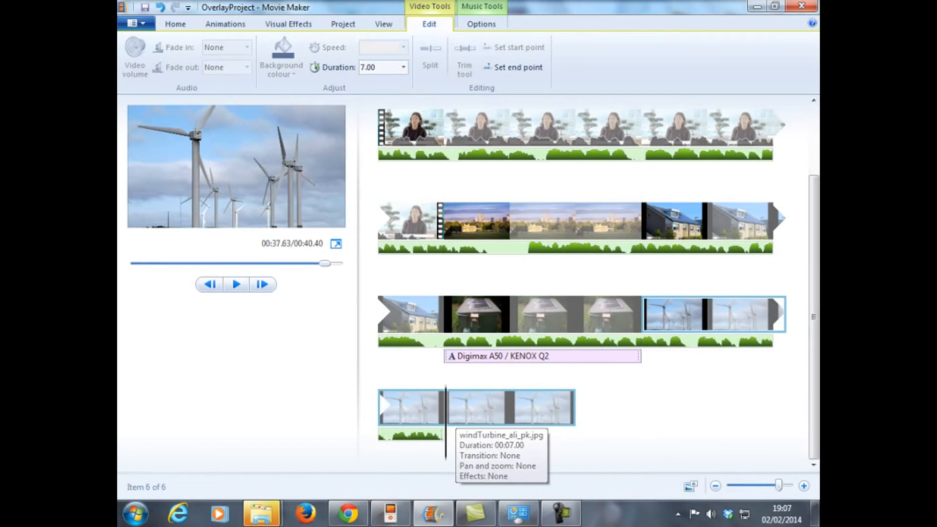
pyautogui.moveTo(815, 259); pyautogui.dragTo(815, 188)
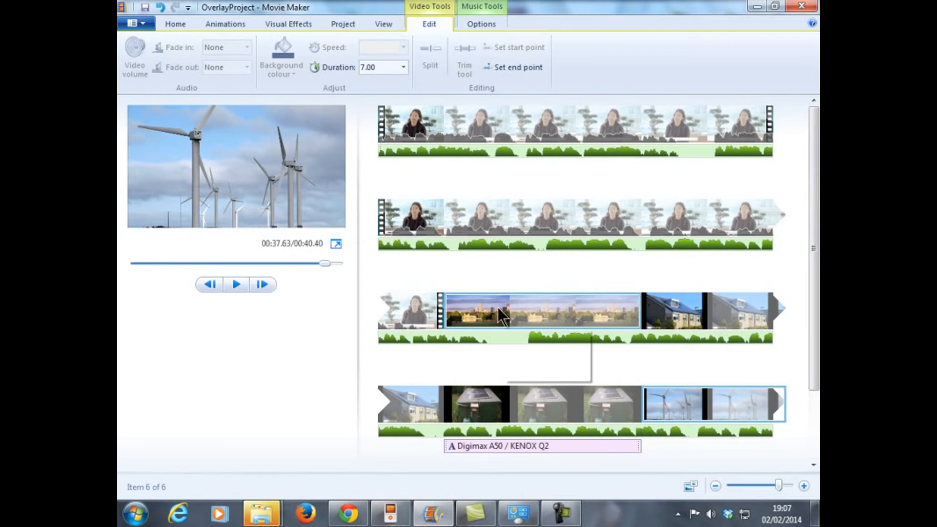
pyautogui.moveTo(813, 336); pyautogui.dragTo(811, 401)
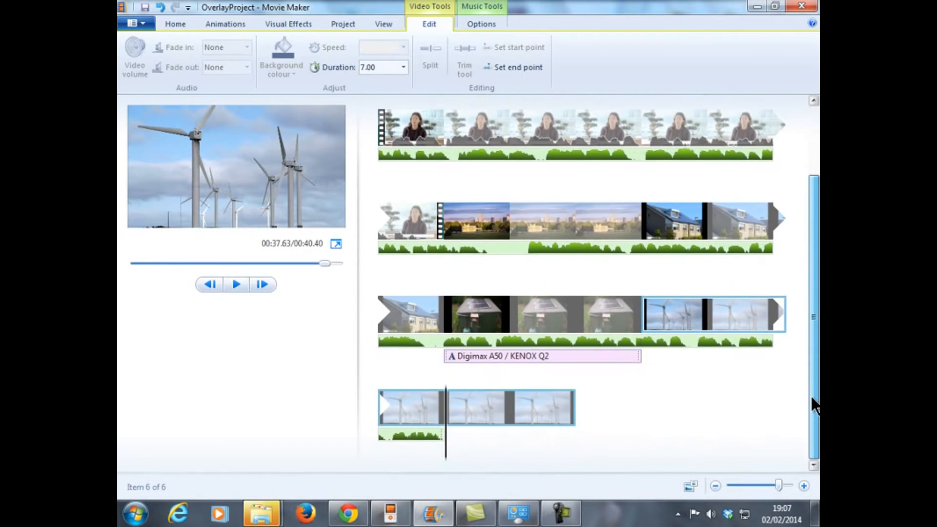
pyautogui.click(709, 315)
pyautogui.click(384, 68)
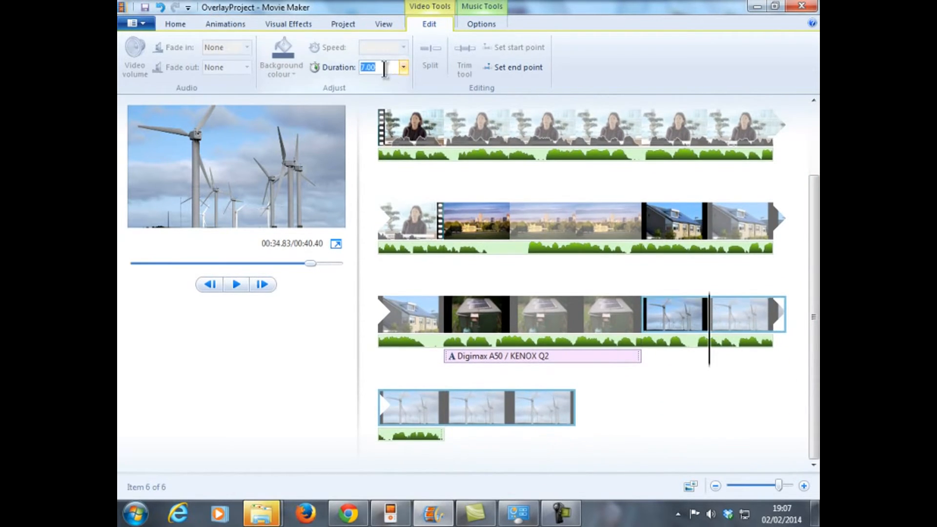
pyautogui.write('4')
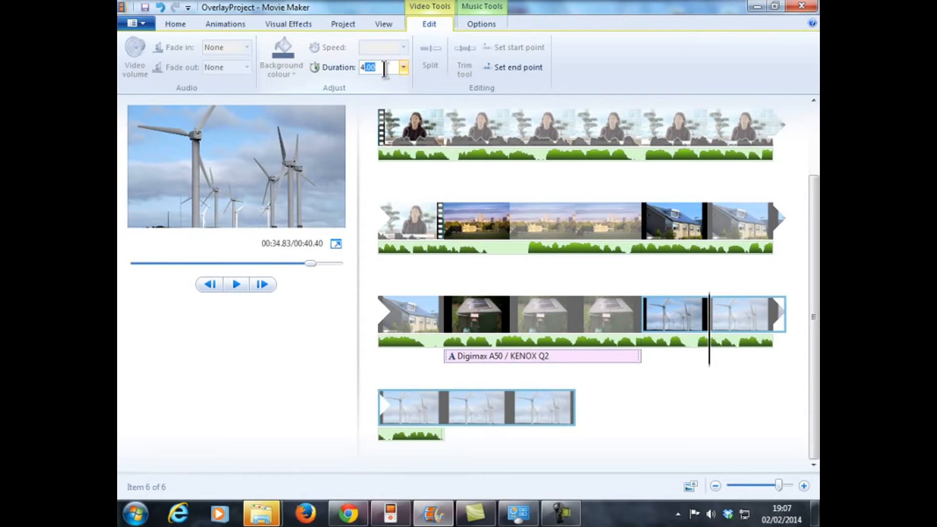
pyautogui.write('.5')
pyautogui.press('BackSpace')
pyautogui.press('BackSpace')
pyautogui.press('BackSpace')
pyautogui.write('5.3')
pyautogui.press('Return')
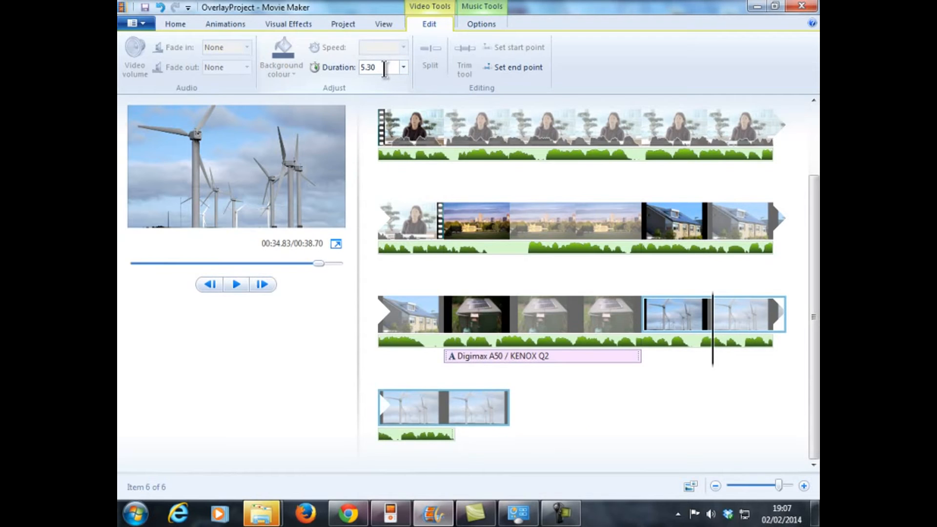
# Delete the "Digimax A50 / KENOX Q2" caption from the solar shed photo.
pyautogui.click(516, 355)
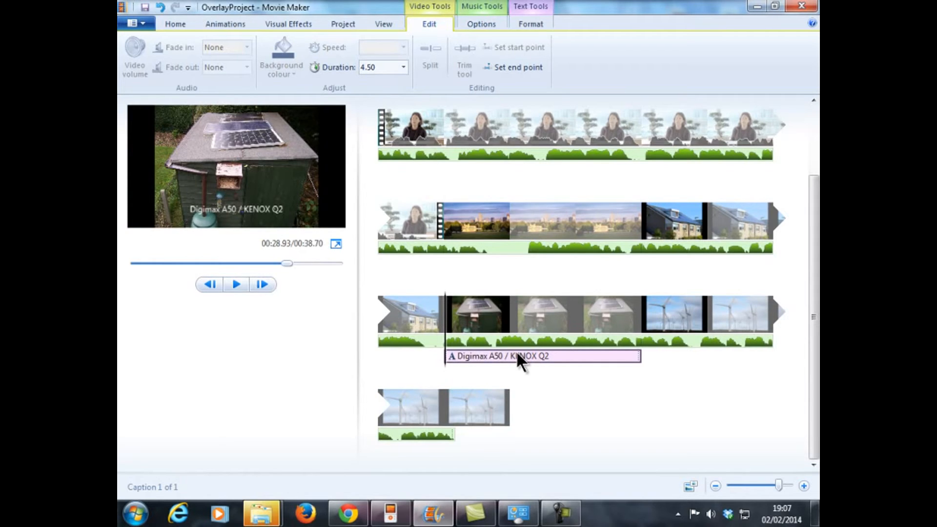
pyautogui.press('Delete')
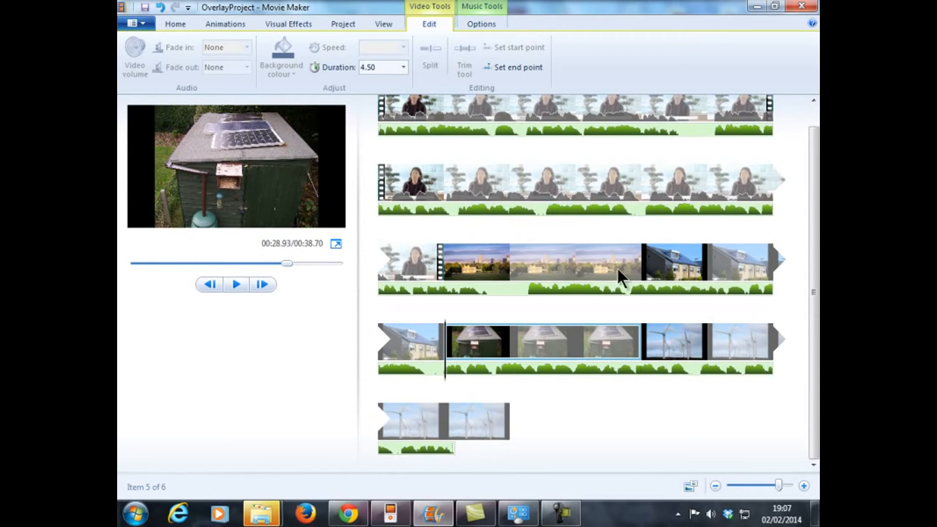
# Move the city park, solar house, solar shed and wind turbine photos, in that order, between the two interview pieces and play the sequence.
pyautogui.moveTo(812, 341); pyautogui.dragTo(814, 320)
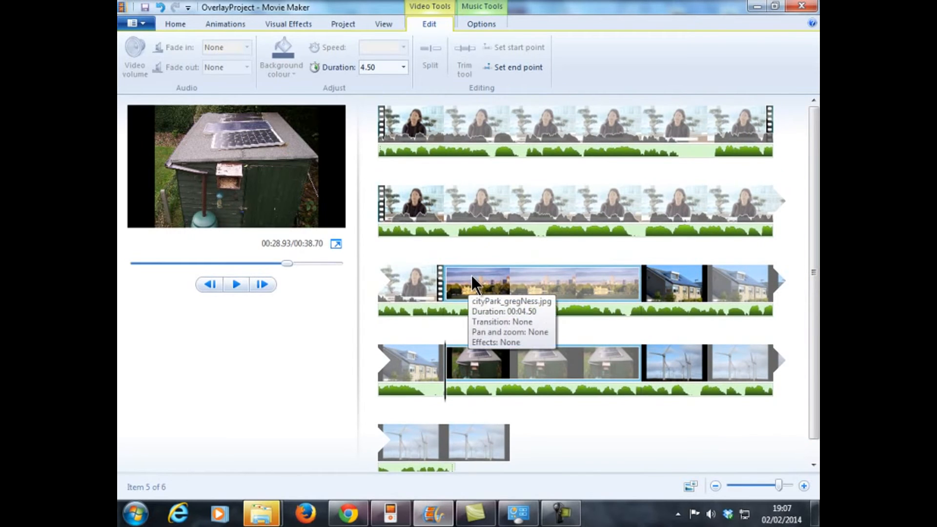
pyautogui.moveTo(472, 275); pyautogui.dragTo(376, 207)
pyautogui.moveTo(736, 297); pyautogui.dragTo(578, 207)
pyautogui.moveTo(503, 371); pyautogui.dragTo(772, 224)
pyautogui.moveTo(698, 370); pyautogui.dragTo(593, 290)
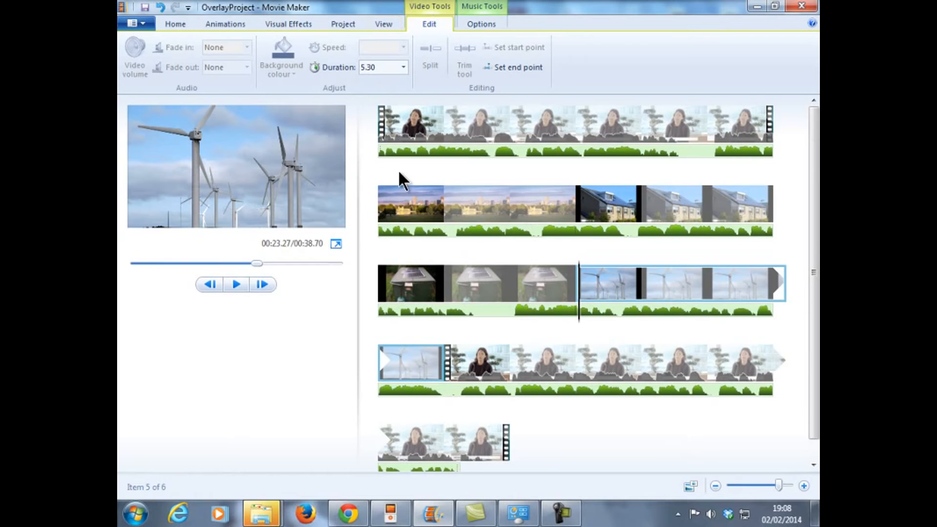
pyautogui.click(563, 129)
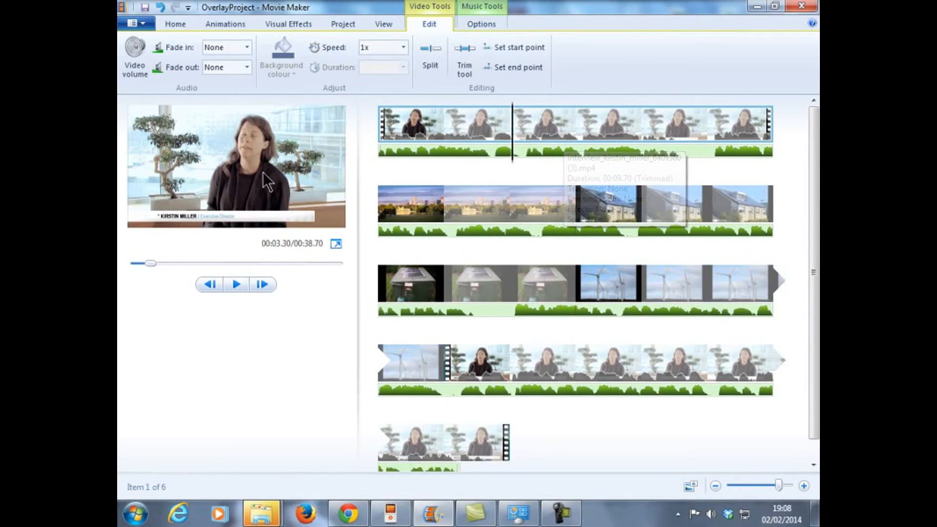
pyautogui.click(235, 280)
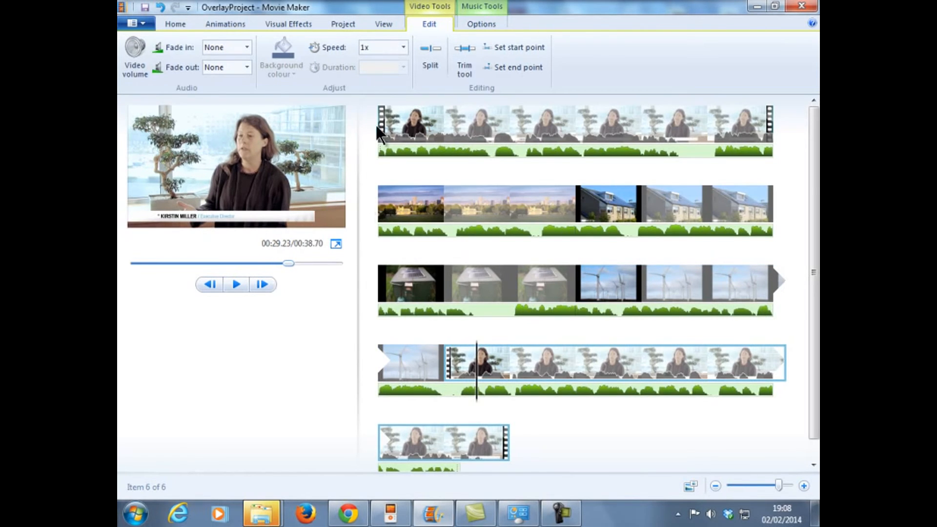
# Move the city park photo behind the wind turbine photo, directly before the second interview piece.
pyautogui.click(508, 201)
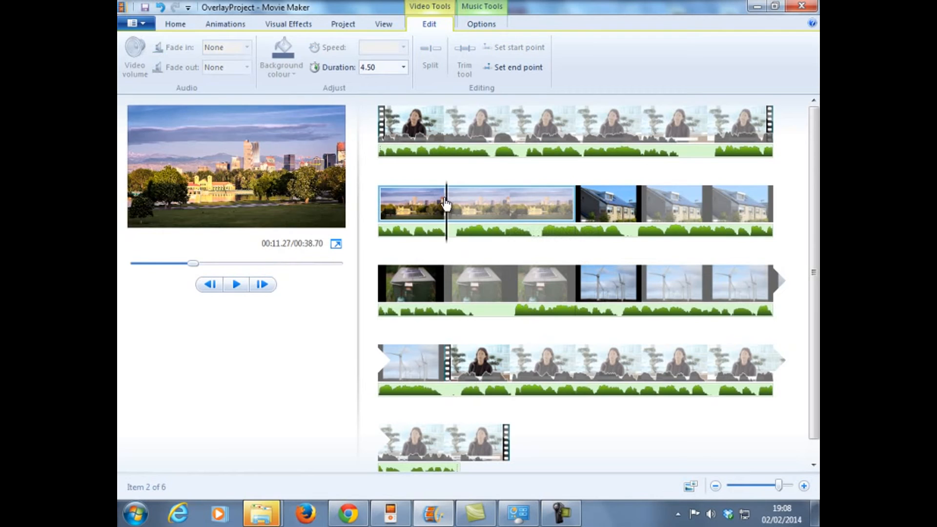
pyautogui.moveTo(446, 202); pyautogui.dragTo(445, 368)
pyautogui.moveTo(470, 202); pyautogui.dragTo(441, 367)
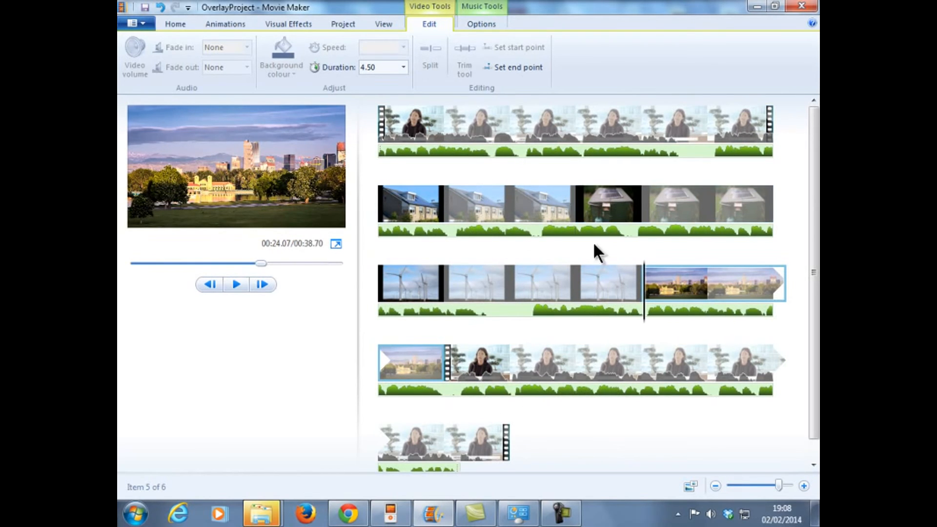
# Split the music track at the end of the first interview piece, at about 9.7 seconds.
pyautogui.click(771, 131)
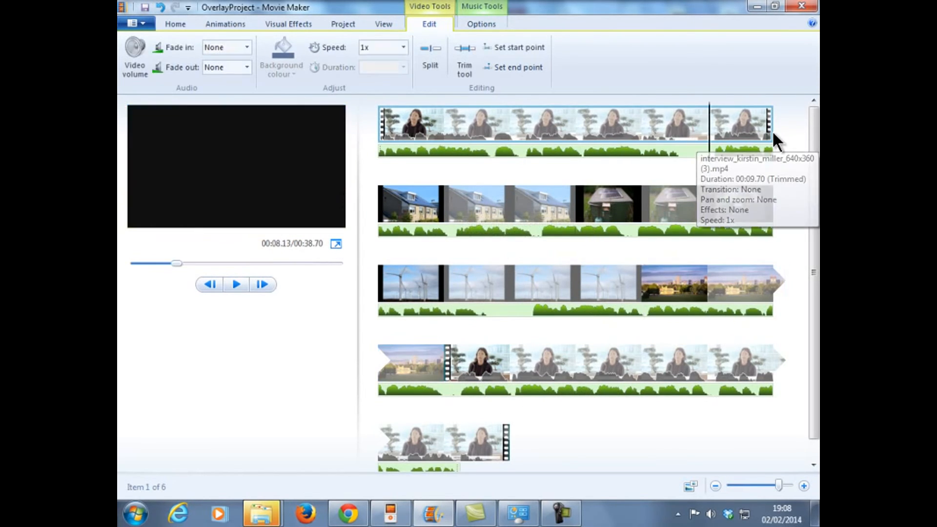
pyautogui.click(710, 160)
pyautogui.moveTo(711, 159); pyautogui.dragTo(778, 166)
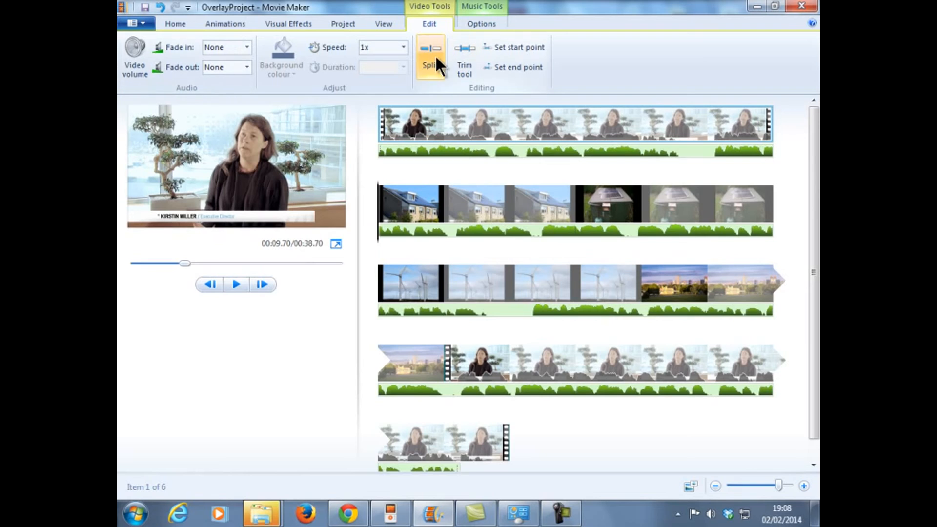
pyautogui.click(459, 152)
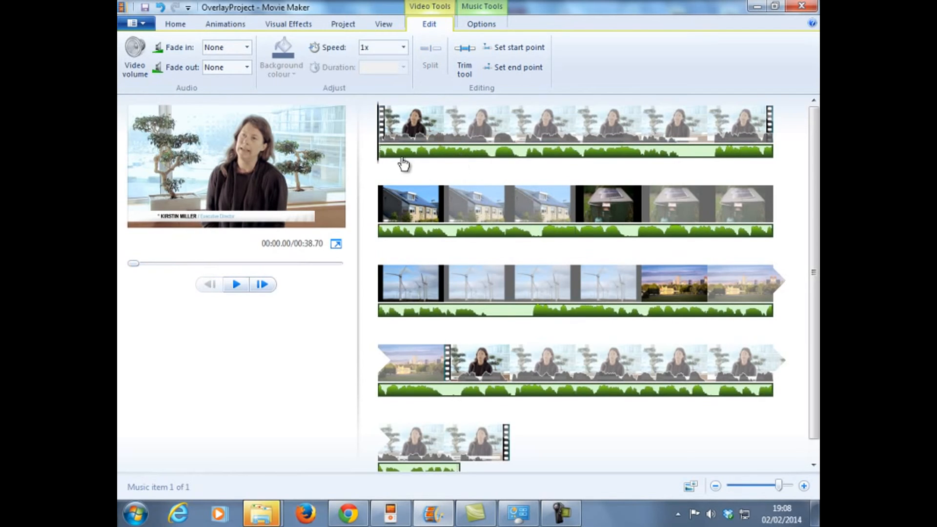
pyautogui.click(377, 202)
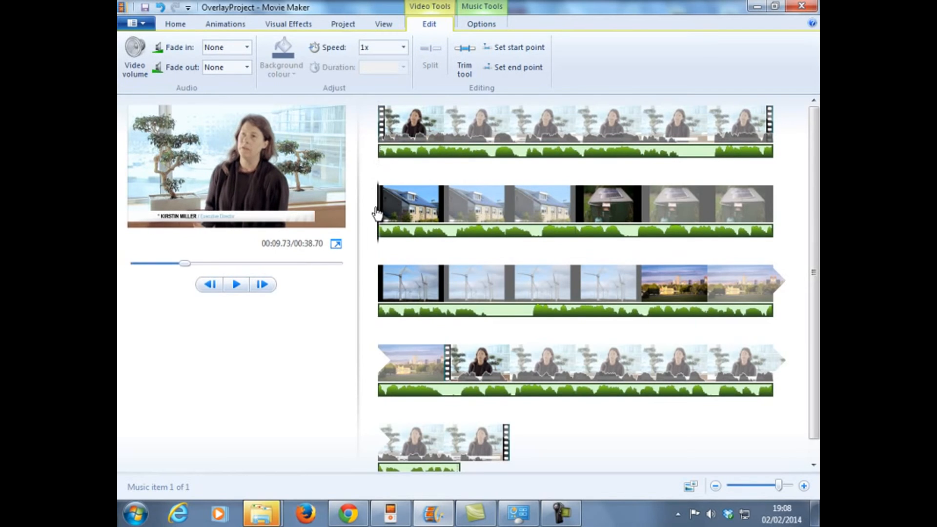
pyautogui.click(472, 19)
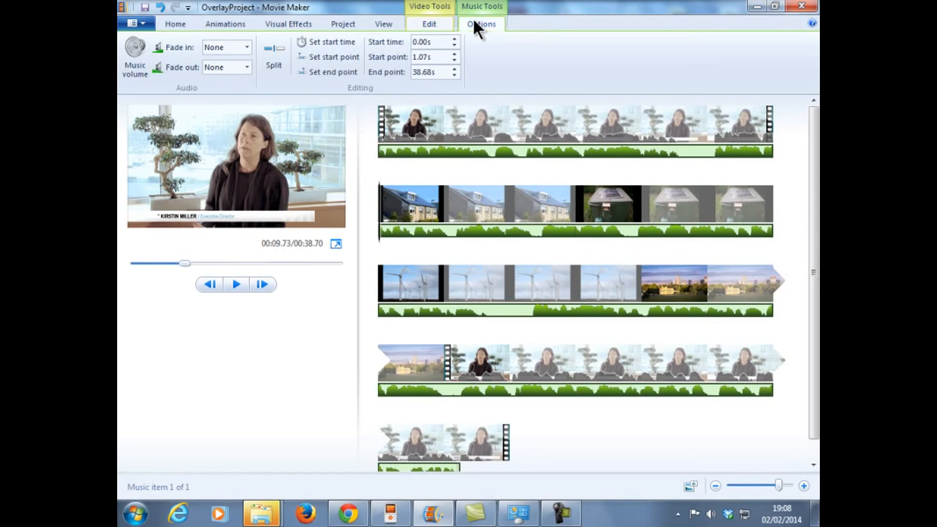
pyautogui.click(270, 54)
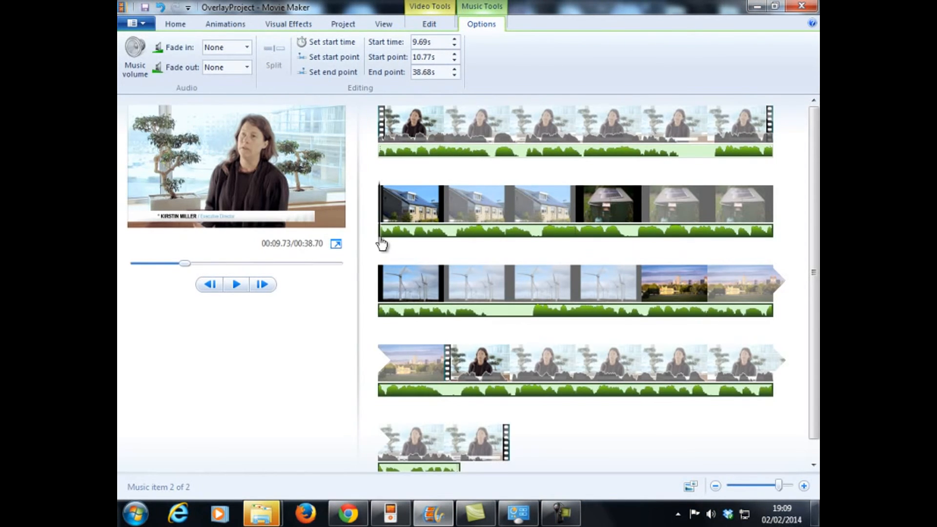
# Split the music track again at the start of the second interview piece, at about 28.6 seconds.
pyautogui.click(418, 326)
pyautogui.click(449, 385)
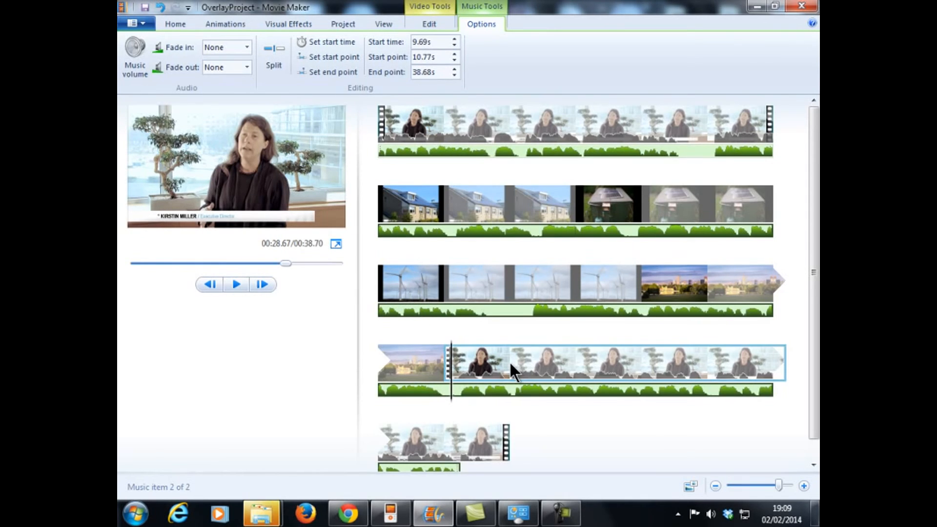
pyautogui.click(268, 46)
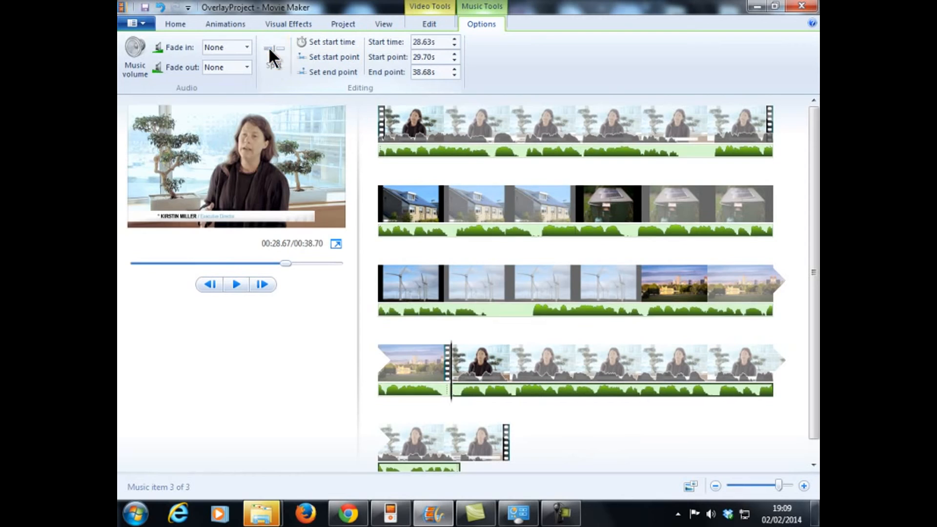
# Delete the first and last pieces of the split music track, keeping only the middle piece.
pyautogui.click(584, 145)
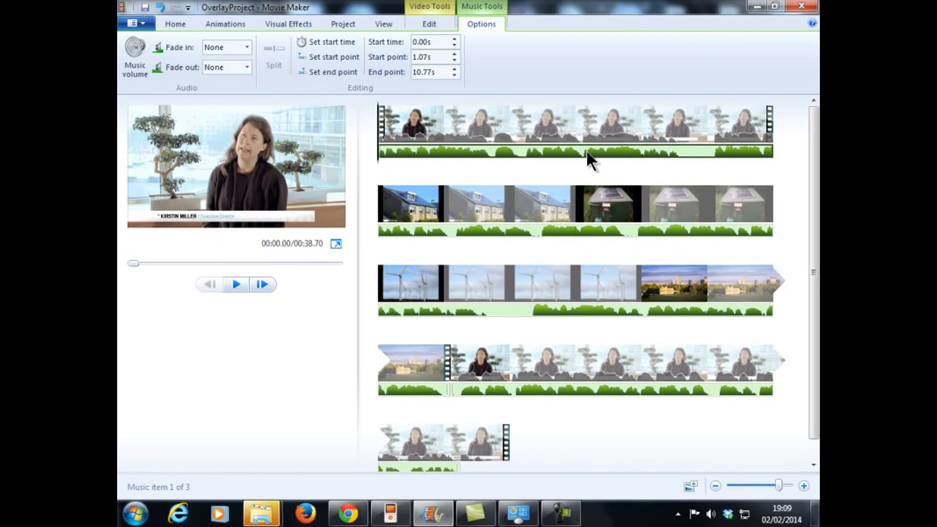
pyautogui.press('Delete')
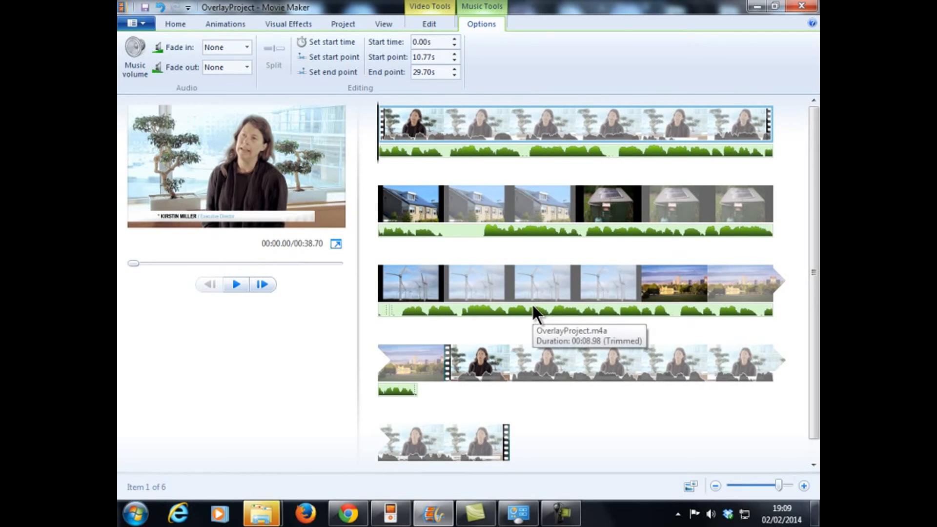
pyautogui.click(394, 385)
pyautogui.press('Delete')
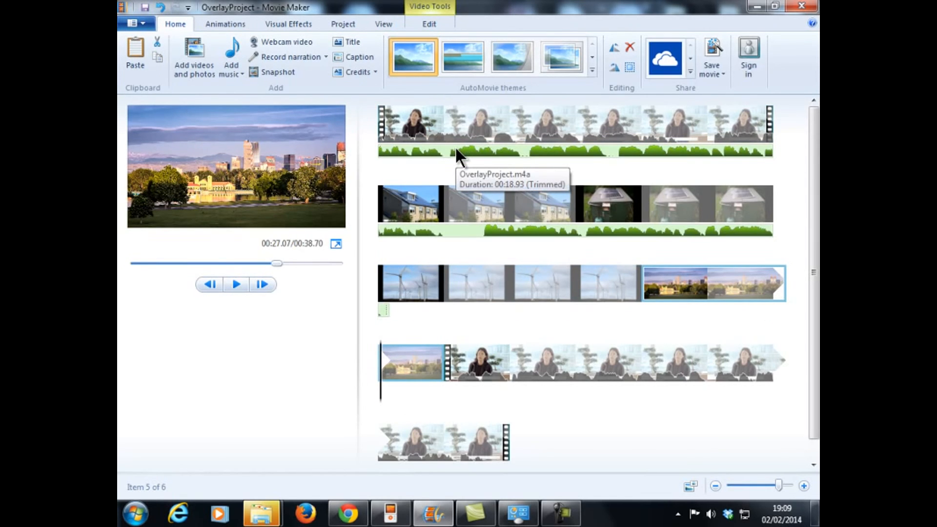
# Move the remaining music piece to start at 9.69 s under the solar house photo, and play both transitions between interview and photos.
pyautogui.moveTo(458, 157); pyautogui.dragTo(774, 155)
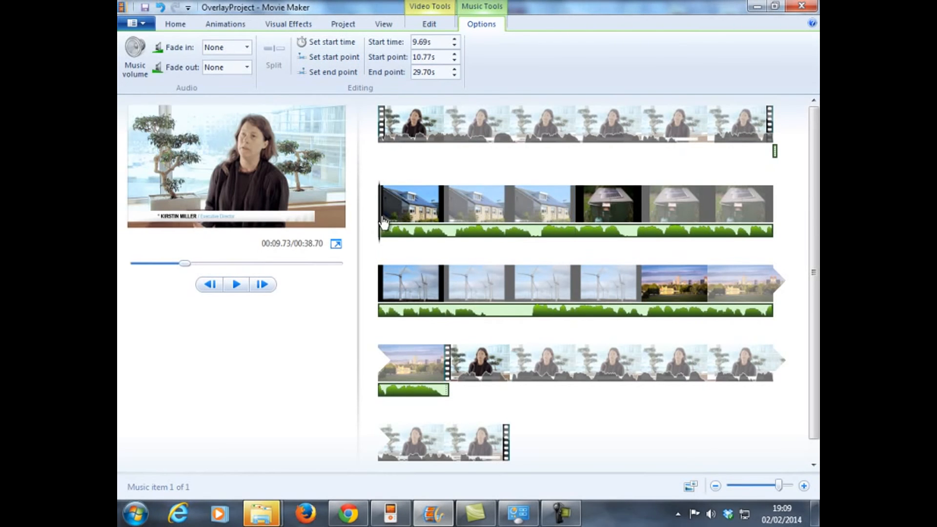
pyautogui.click(739, 146)
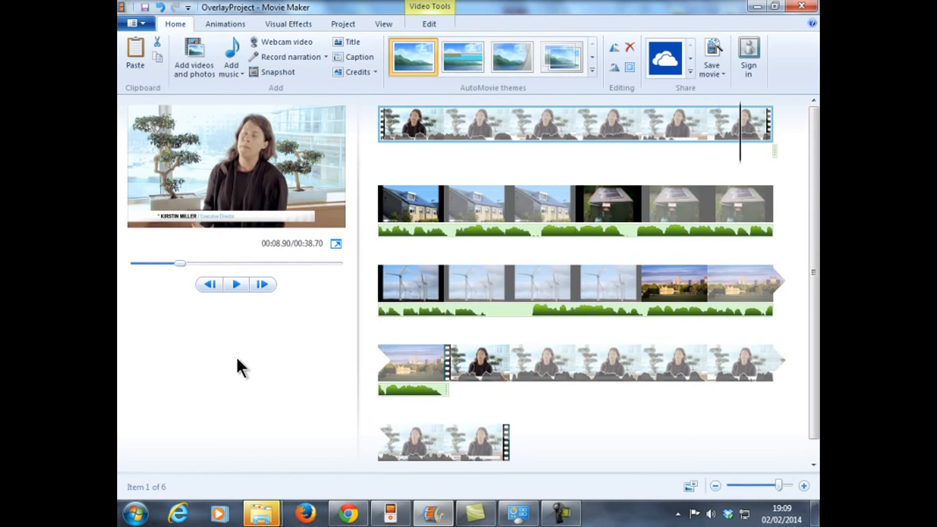
pyautogui.click(237, 284)
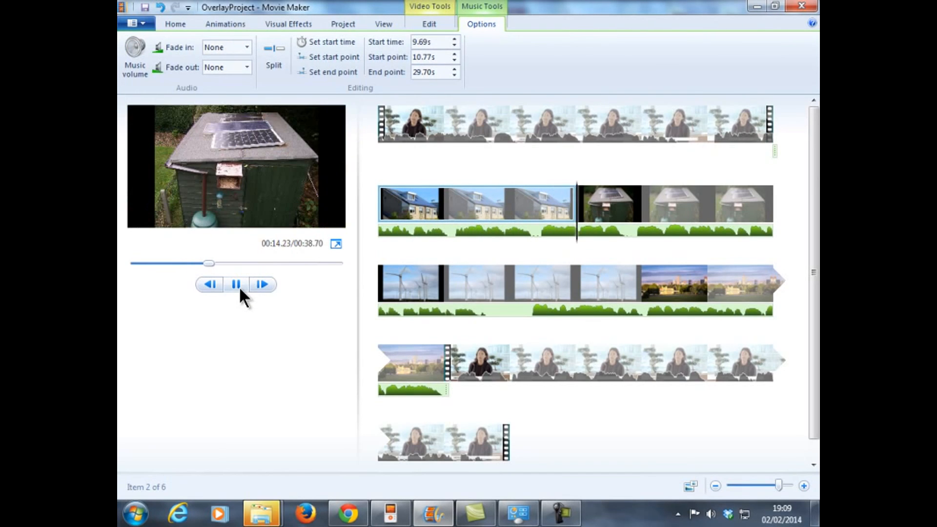
pyautogui.click(428, 362)
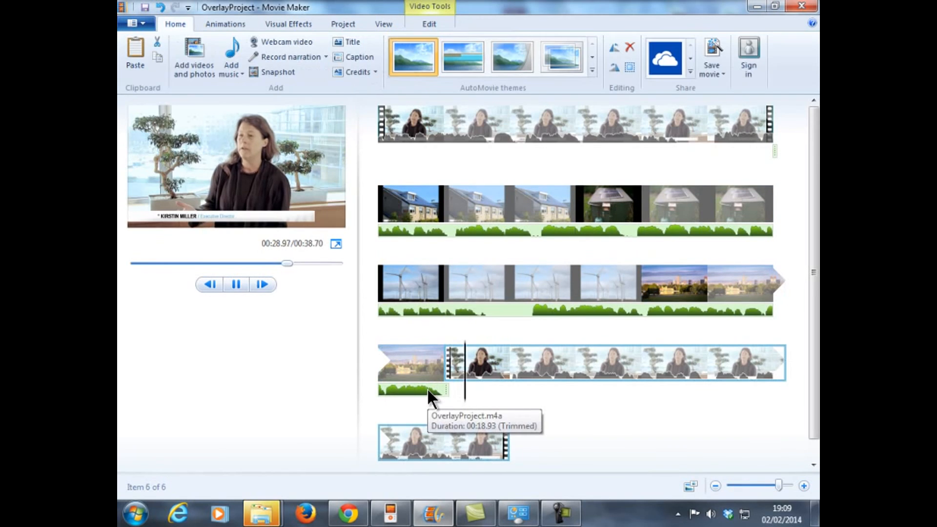
pyautogui.press('space')
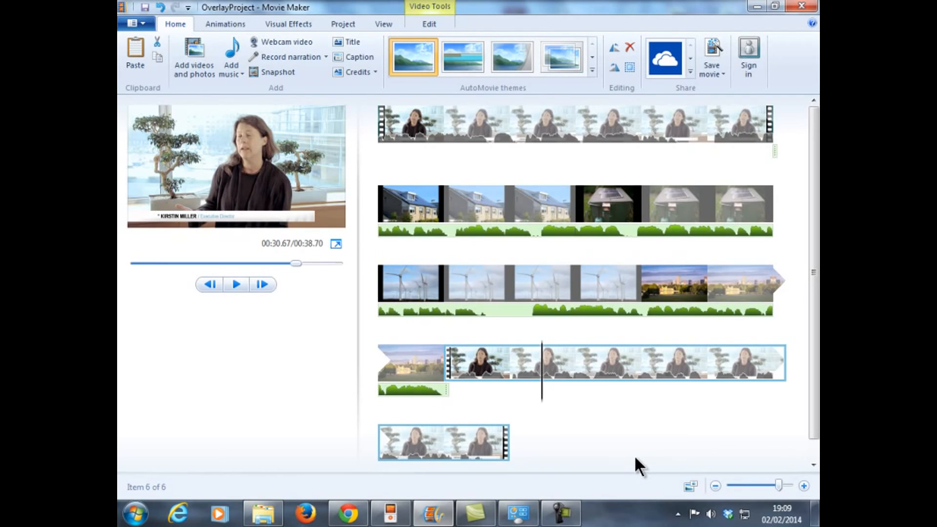
# Save the movie as an MPEG-4/H.264 video named overLayDone in the MovieMaker folder on the USB2 drive.
pyautogui.click(141, 22)
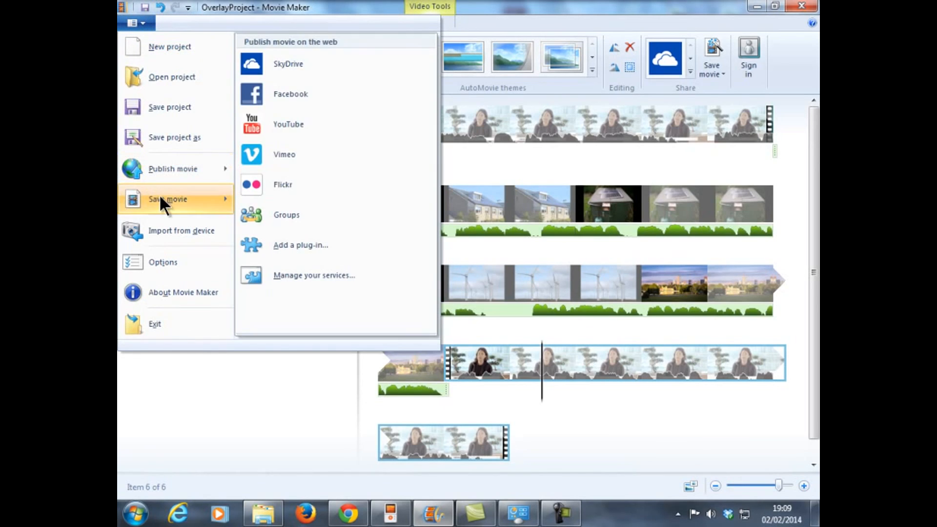
pyautogui.moveTo(159, 195)
pyautogui.click(353, 64)
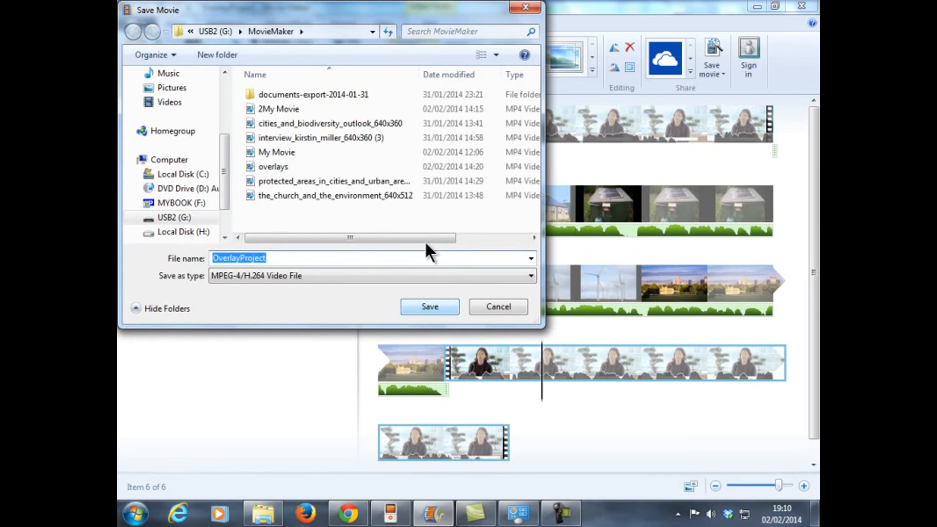
pyautogui.write('overLay')
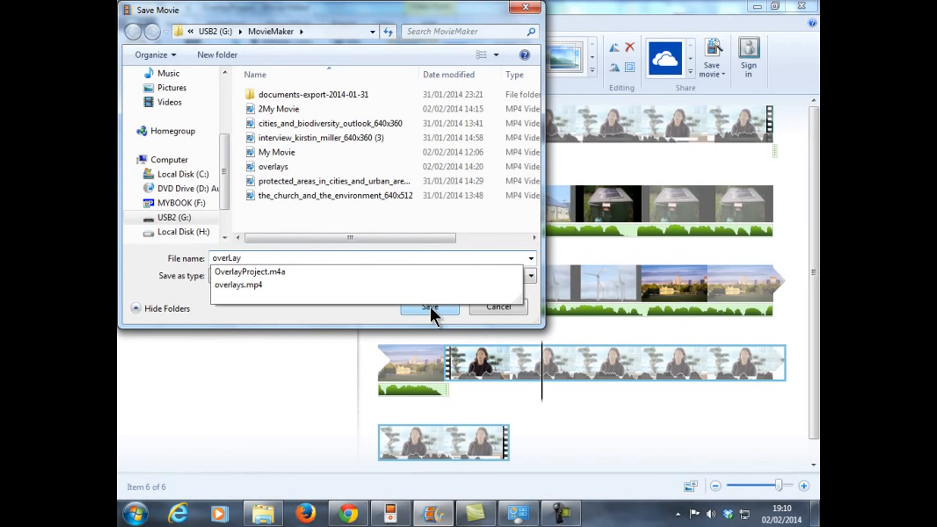
pyautogui.write('Done')
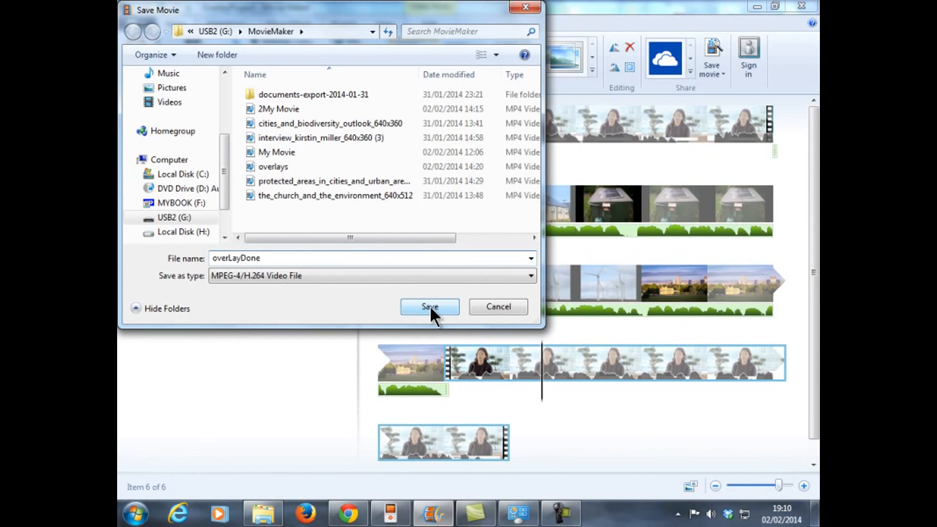
pyautogui.click(429, 306)
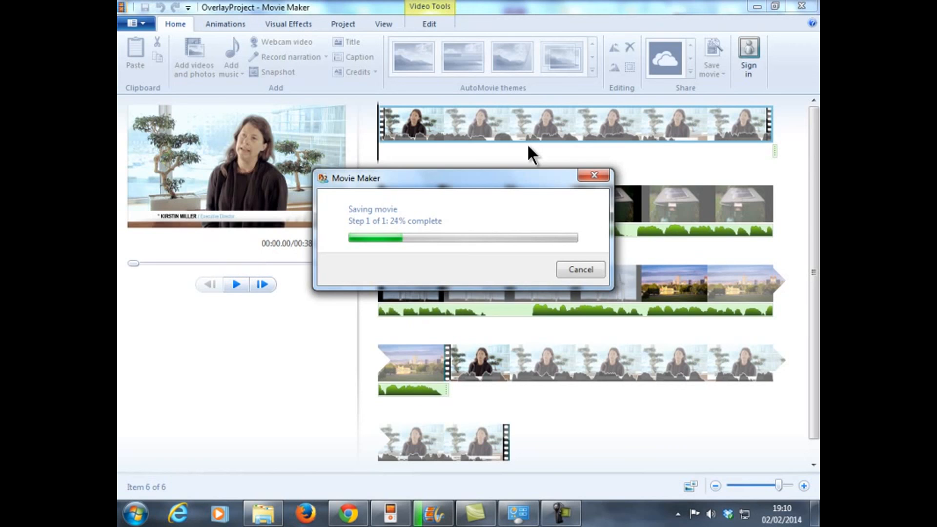
pyautogui.click(560, 514)
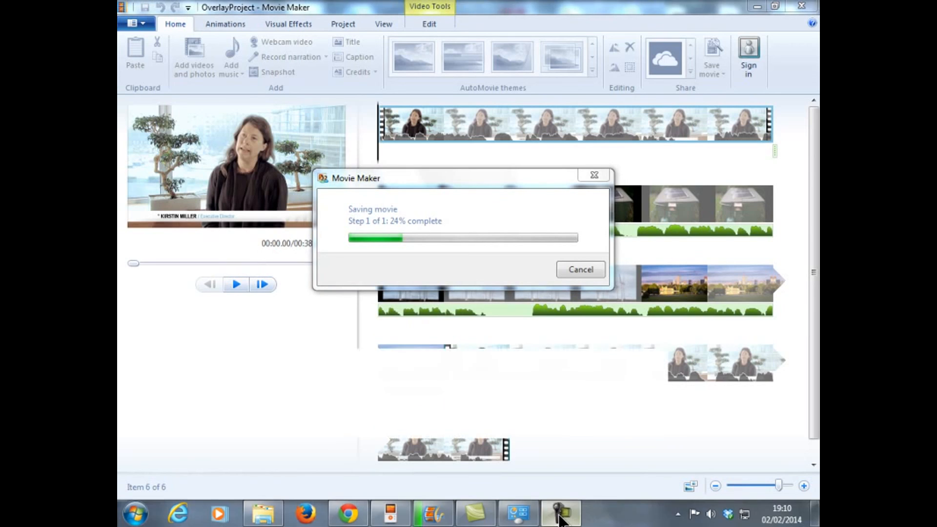